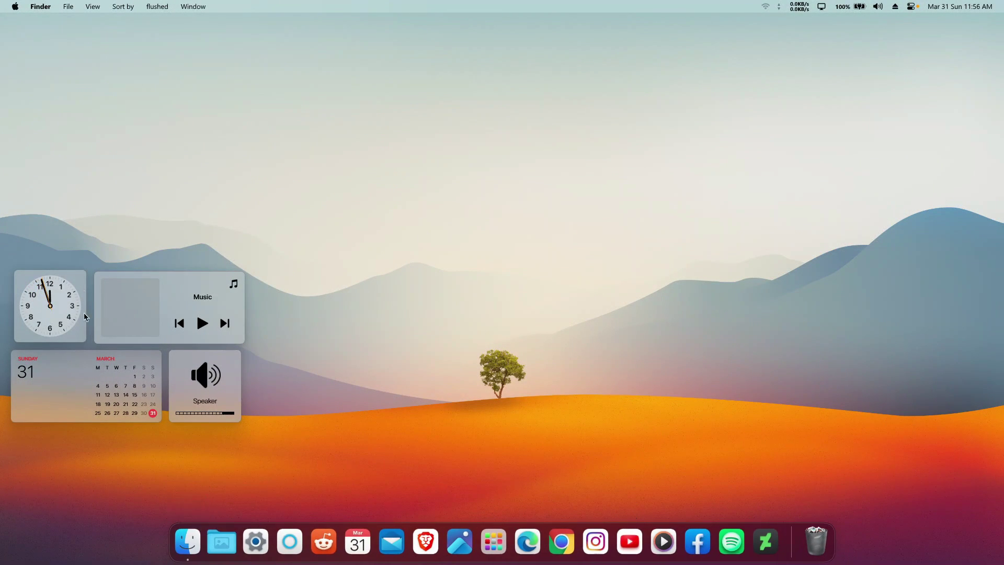
- Examine the macOS-style desktop's Apple menu, volume control, Control Center Bluetooth page and the Speaker widget's mute toggle
left_click(17, 8)
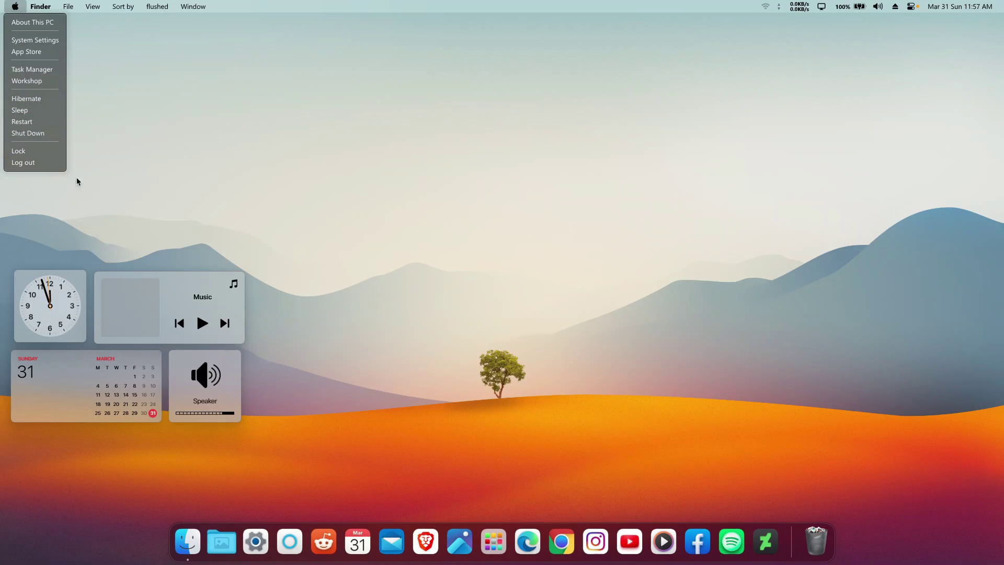
key("Escape")
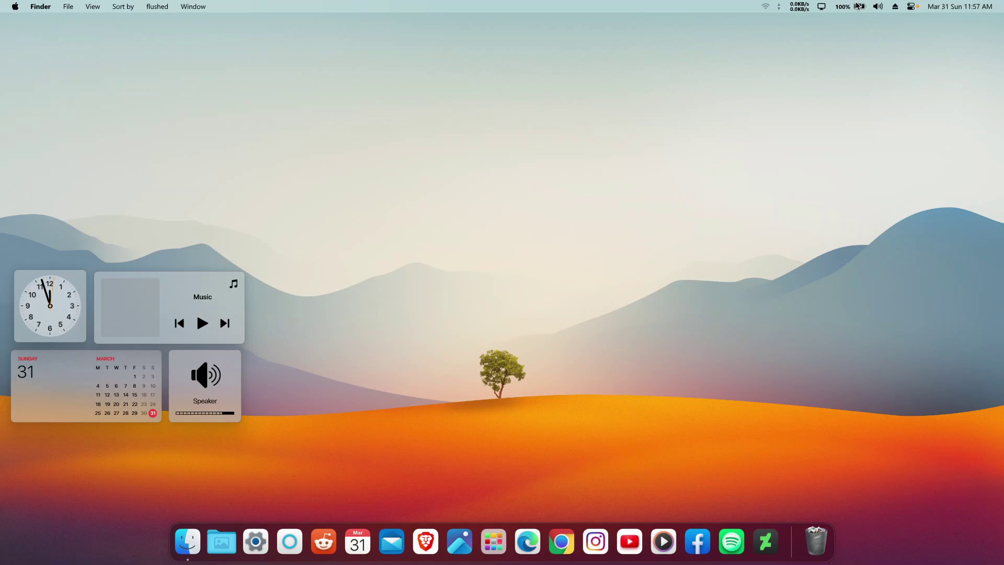
left_click(878, 7)
mouse_move(852, 41)
left_mouse_down()
mouse_move(870, 39)
mouse_move(839, 48)
left_mouse_up()
left_click(911, 7)
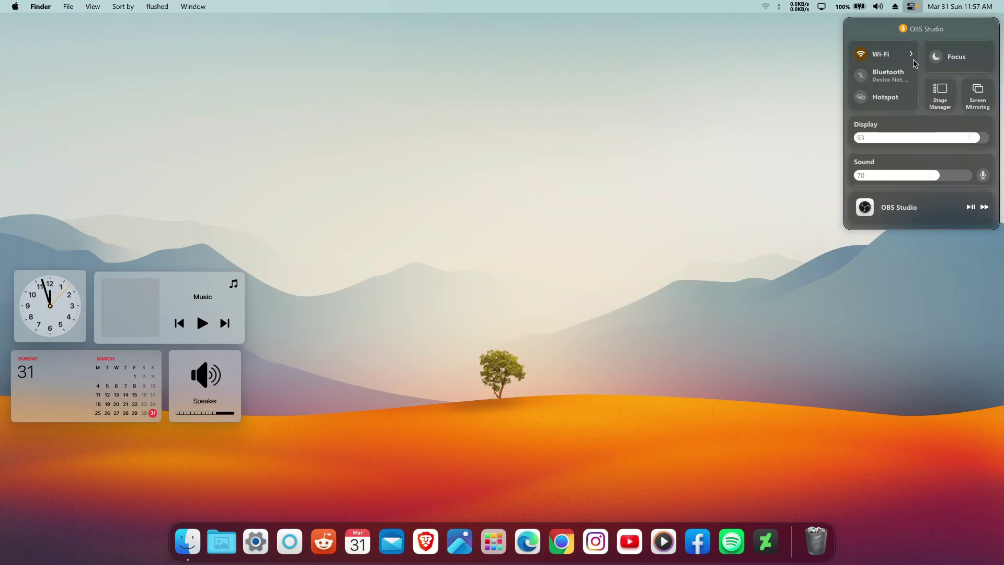
left_click(909, 75)
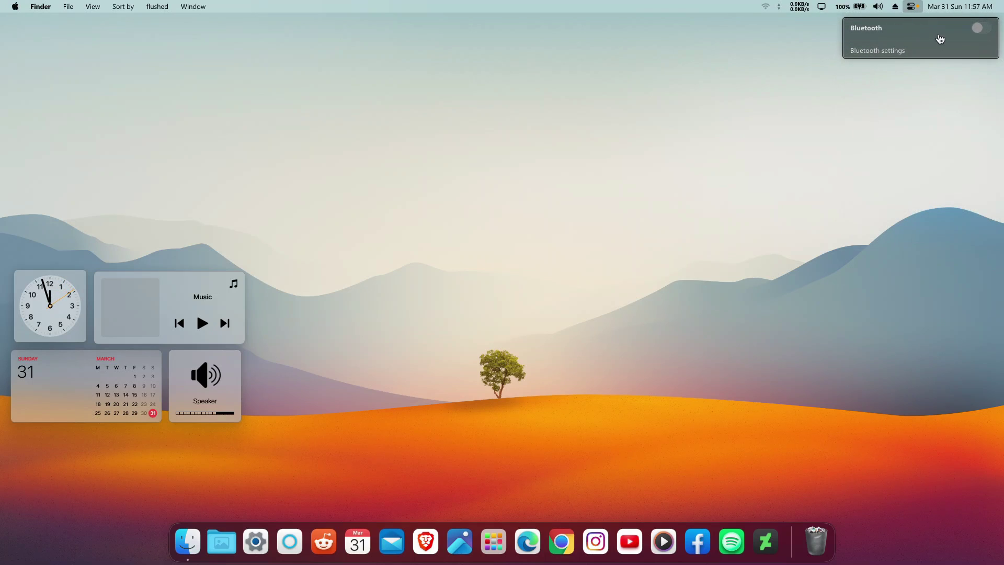
left_click(912, 14)
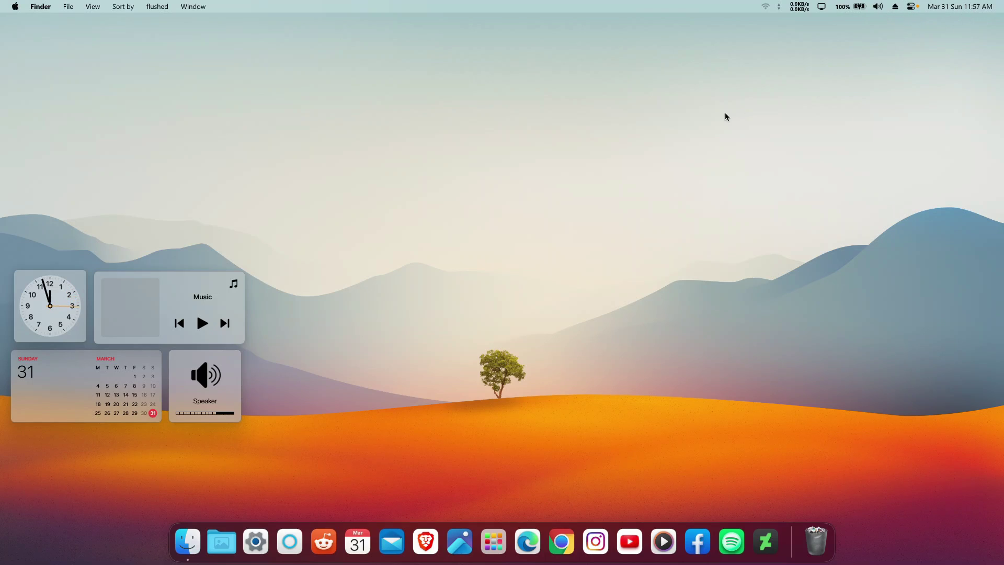
left_click(207, 376)
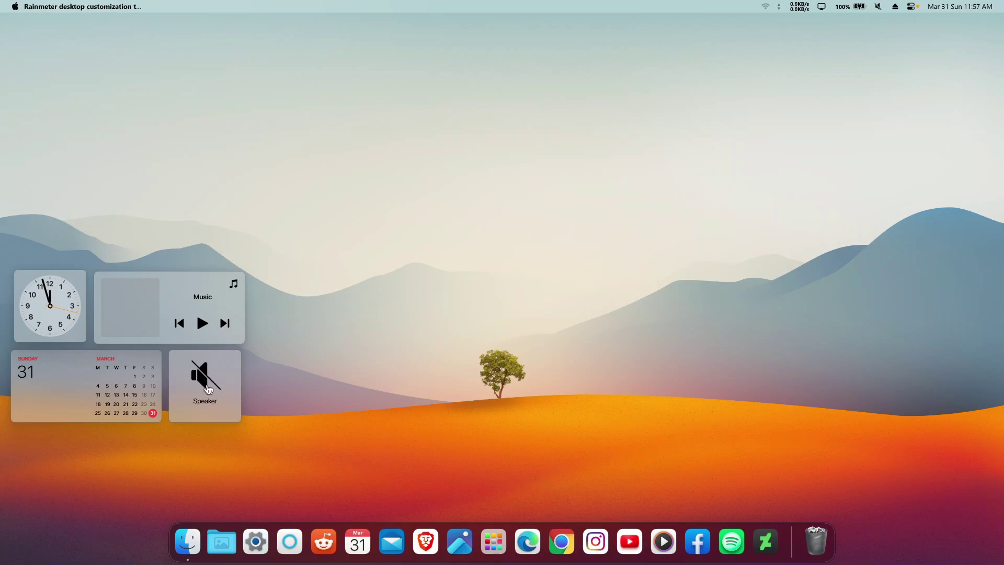
left_click(212, 377)
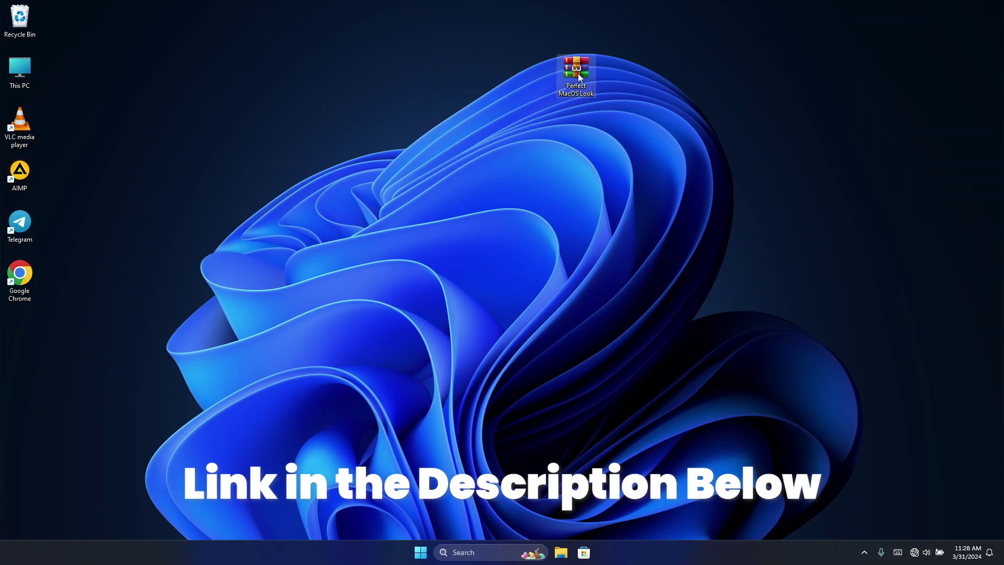
- Extract the Perfect MacOS Look archive into its own desktop folder, place the folder beside the archive and open it
right_click(526, 68)
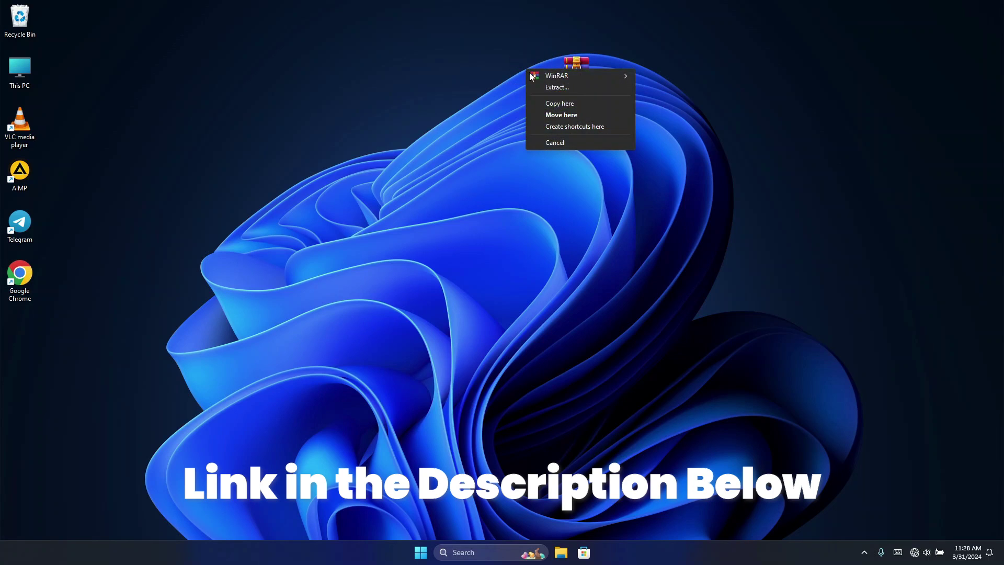
mouse_move(582, 77)
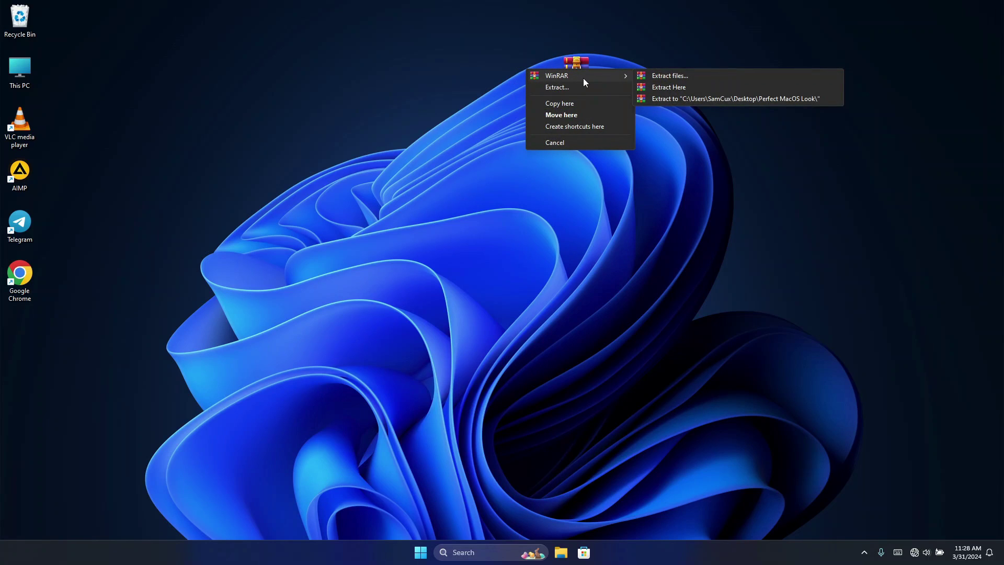
left_click(689, 99)
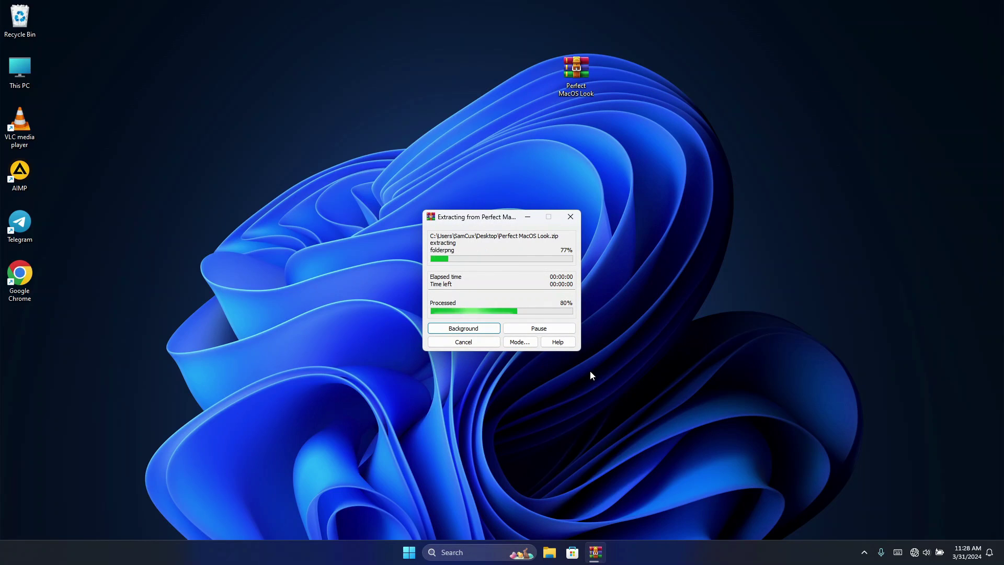
left_click_drag(20, 325, 522, 85)
double_click(530, 71)
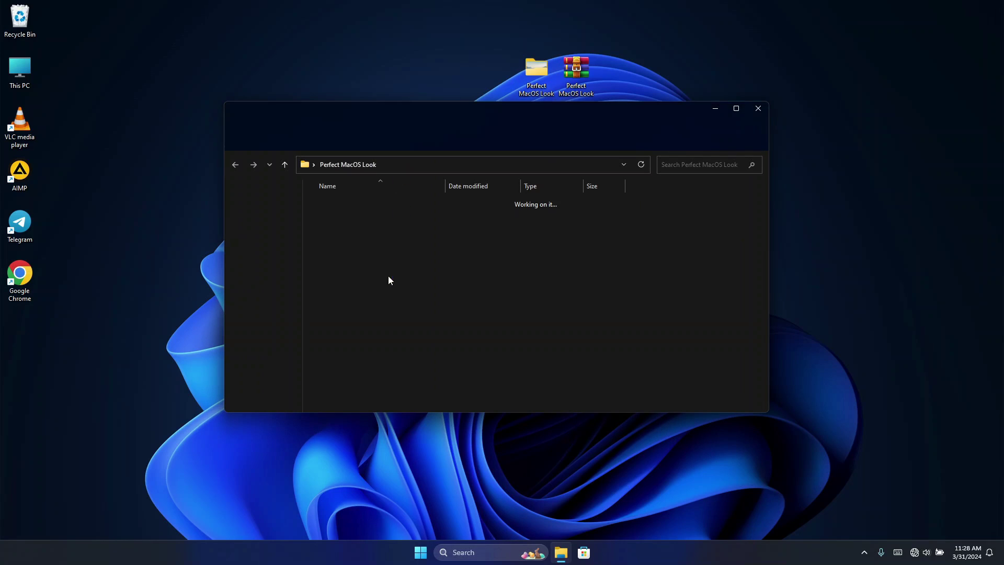
left_click_drag(365, 391, 395, 198)
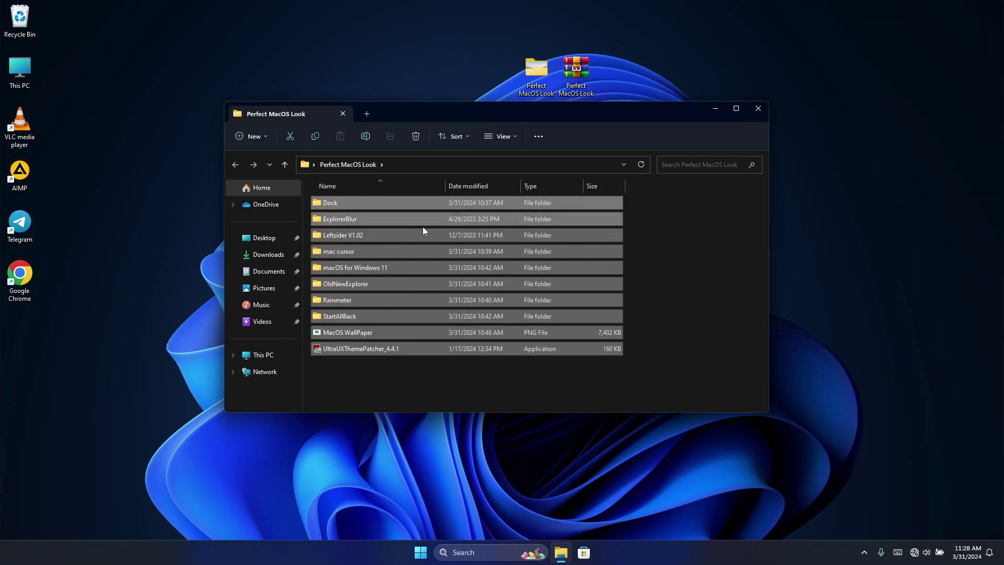
left_click(444, 358)
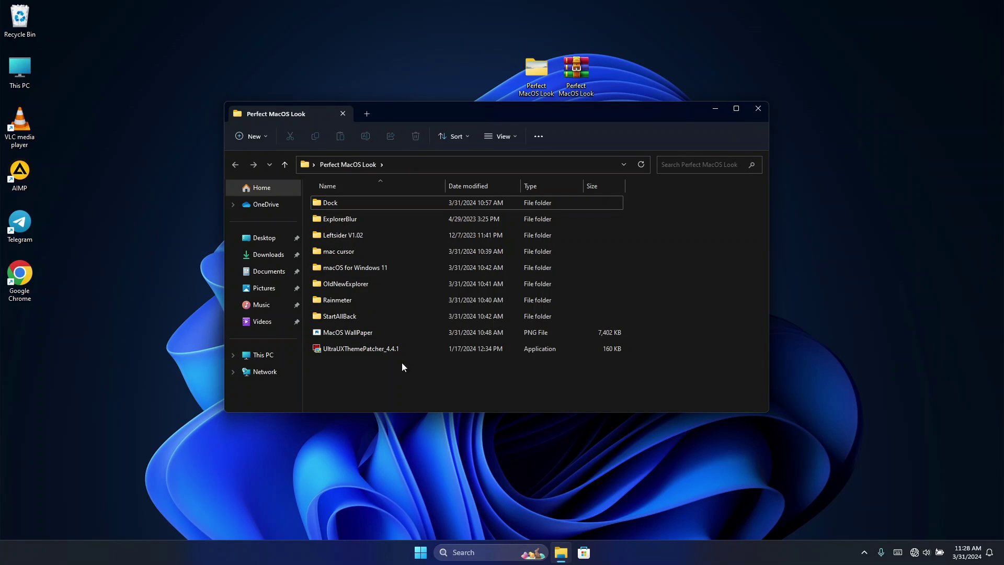
- Set the MacOS WallPaper image as the desktop background
left_click(354, 333)
left_click(572, 136)
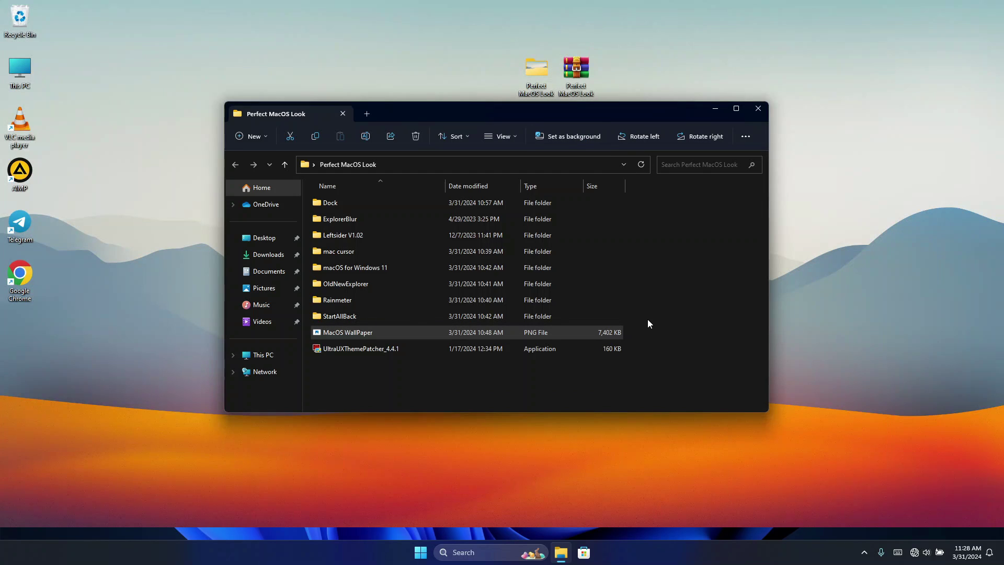
left_click(477, 380)
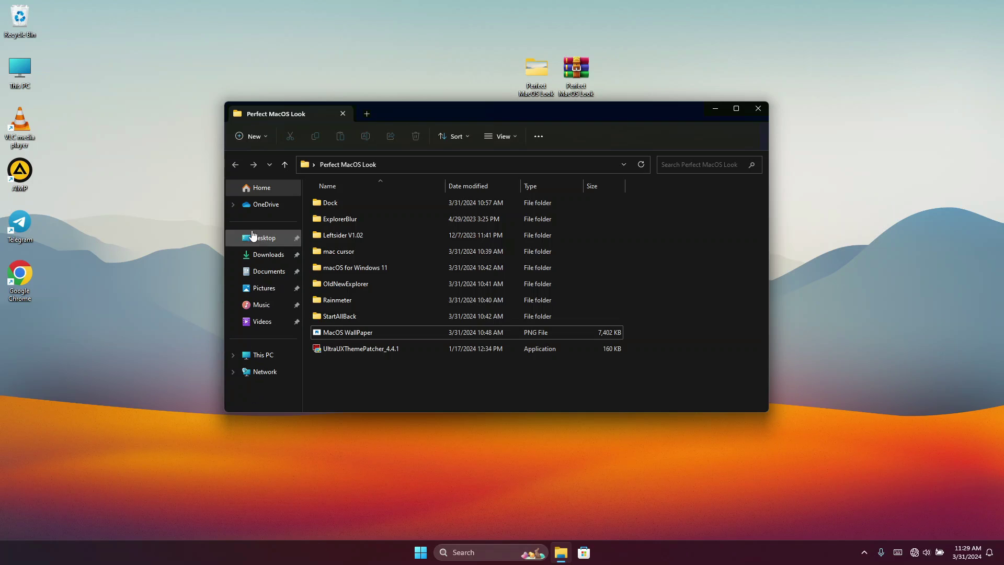
- Launch 7tsp GUI v0.6(2019) from the 7tsp Icon theme folder inside macOS for Windows 11
double_click(354, 271)
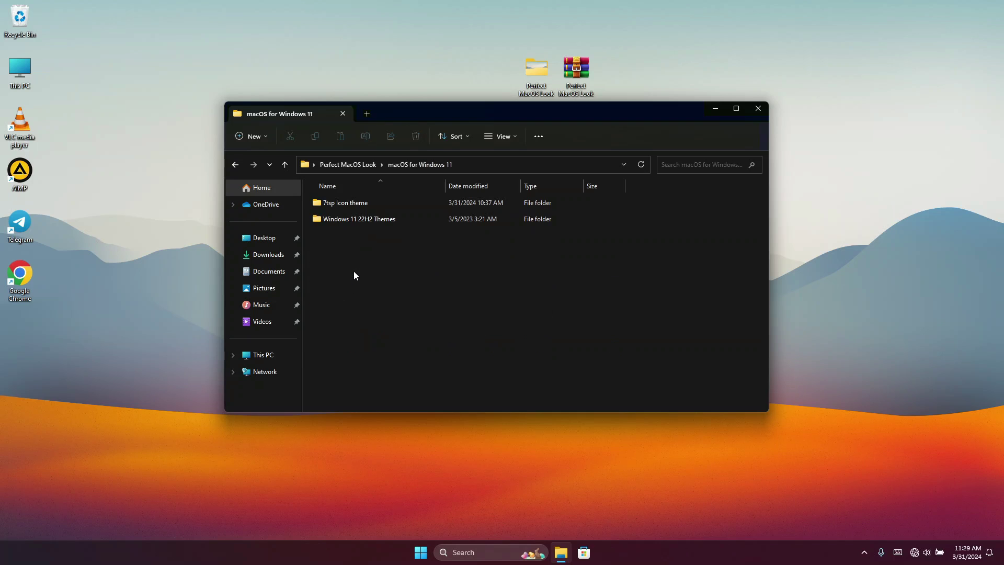
double_click(352, 204)
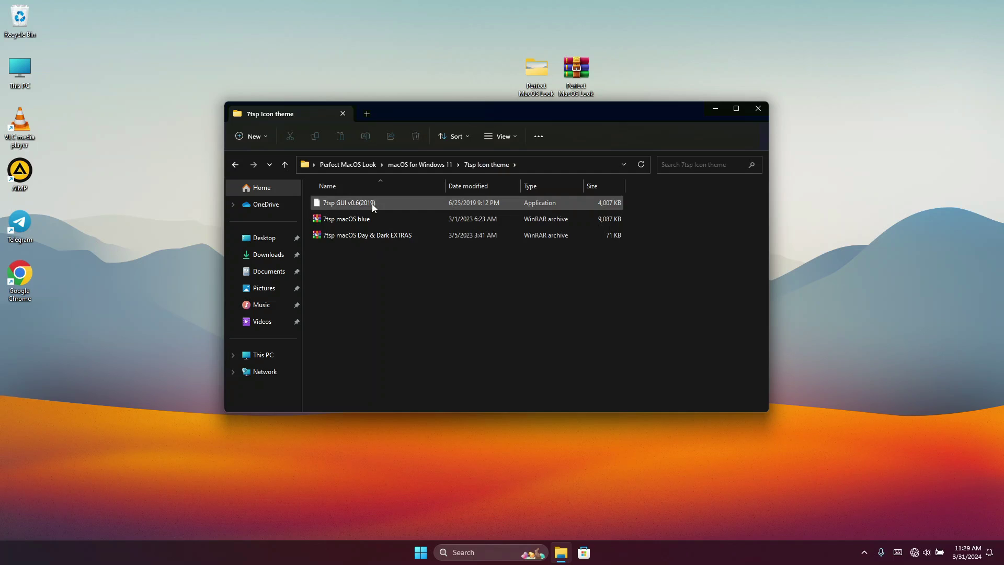
left_click(331, 205)
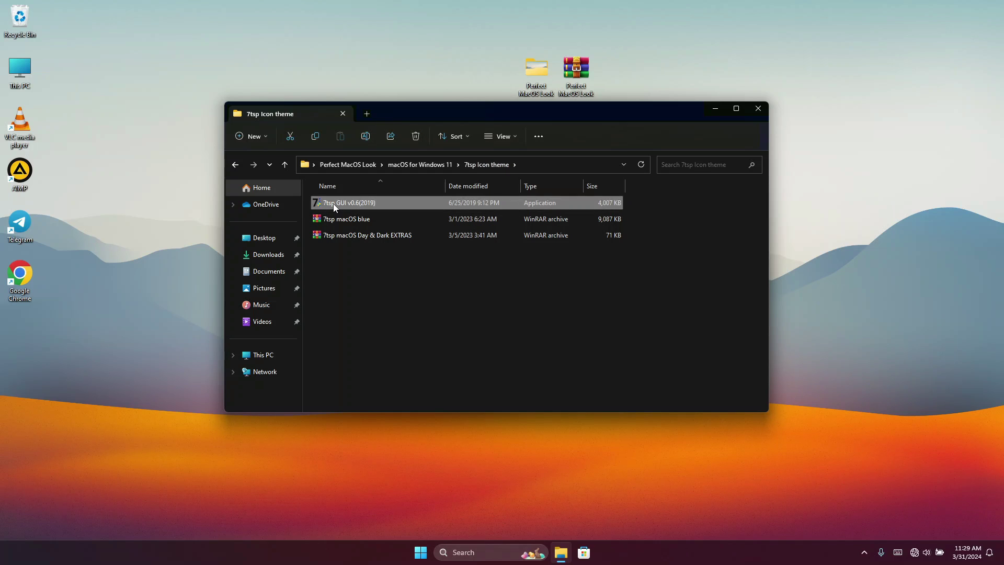
double_click(365, 206)
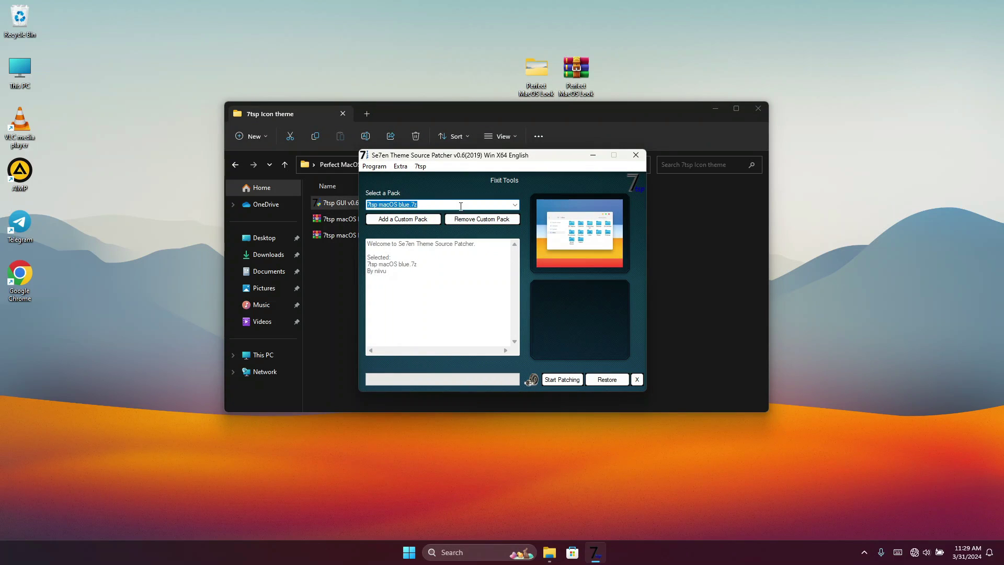
- Add the 7tsp macOS blue archive from the 7tsp Icon theme folder as a custom pack, overwriting the existing pack
left_click(395, 221)
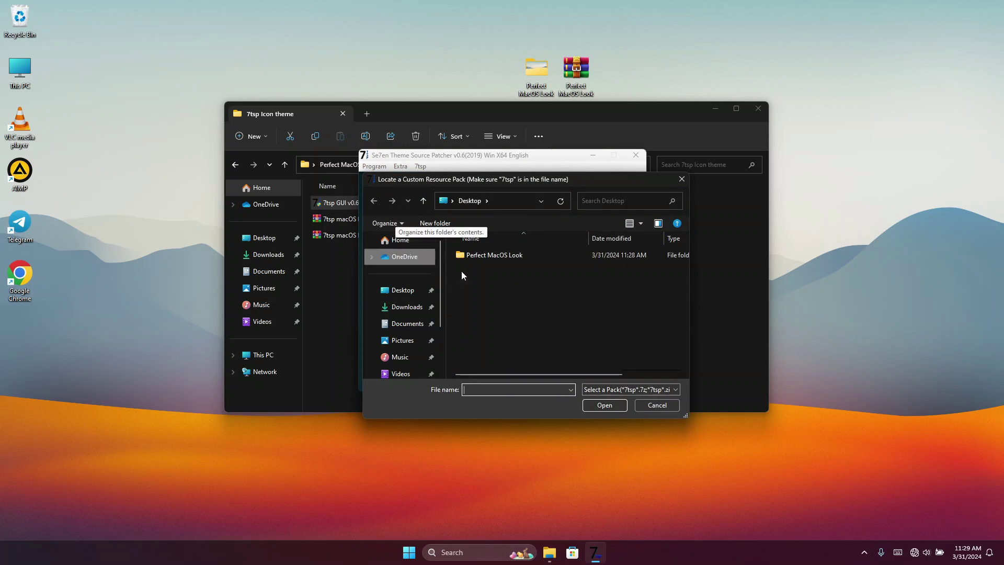
double_click(516, 254)
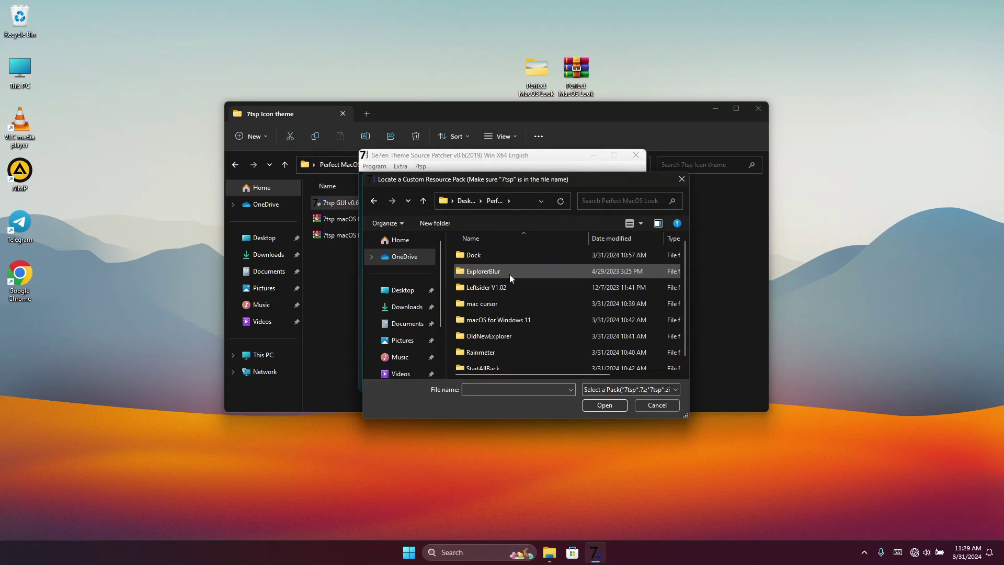
double_click(491, 321)
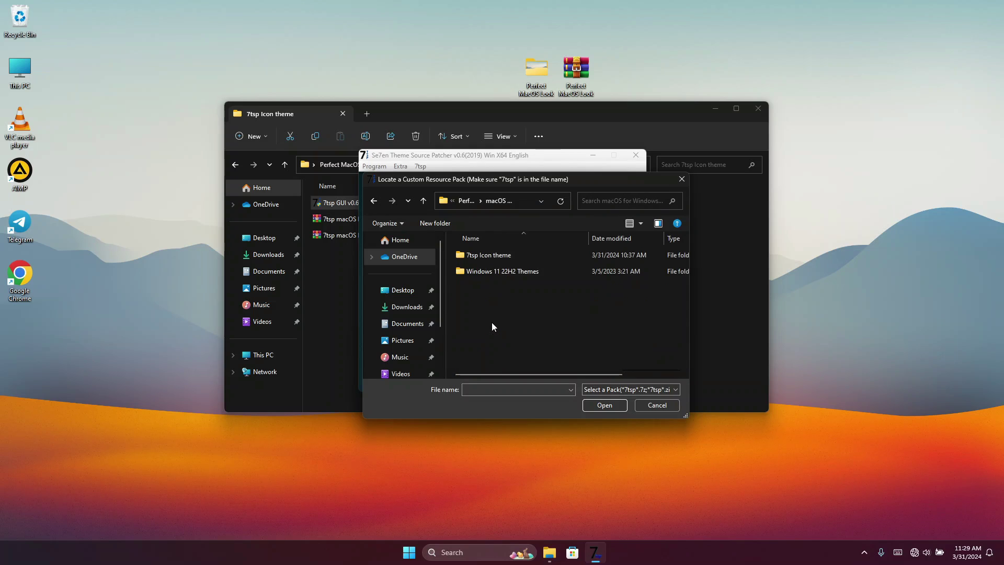
double_click(485, 254)
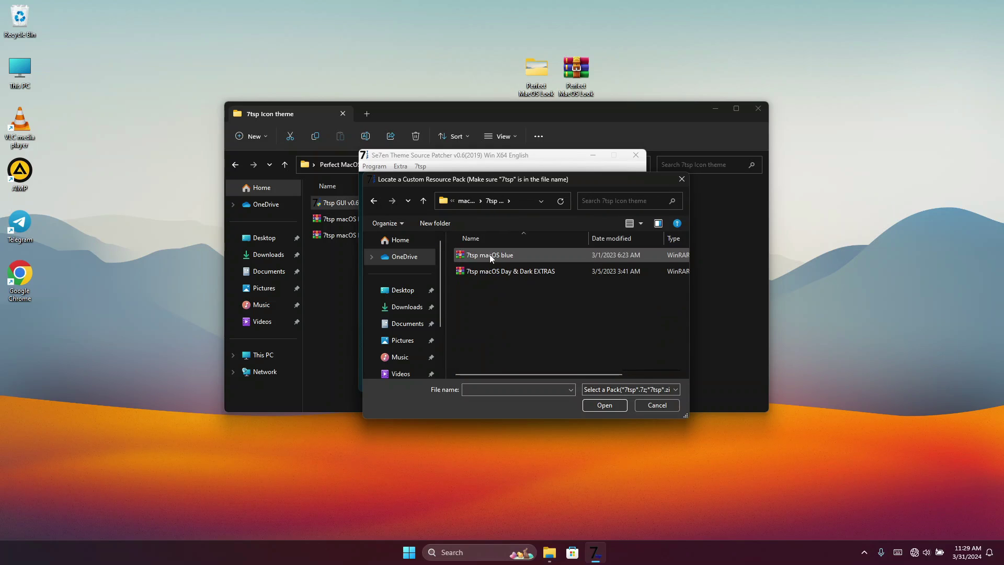
left_click(481, 255)
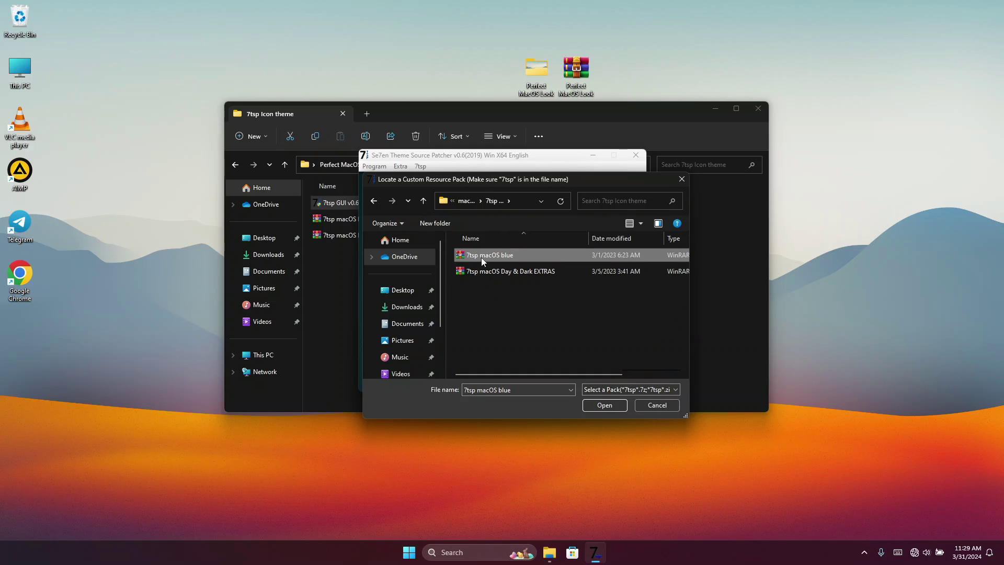
left_click(604, 405)
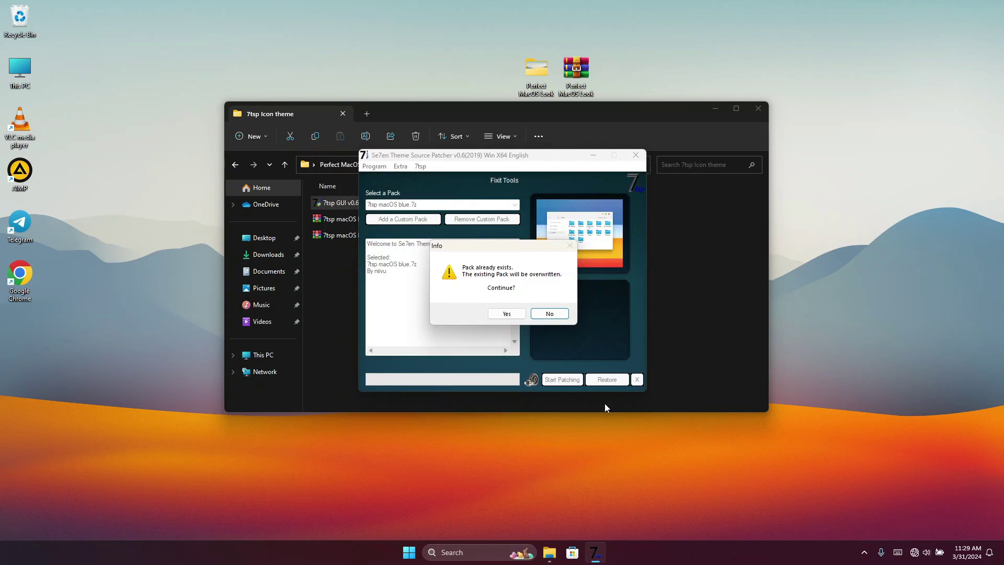
left_click(506, 313)
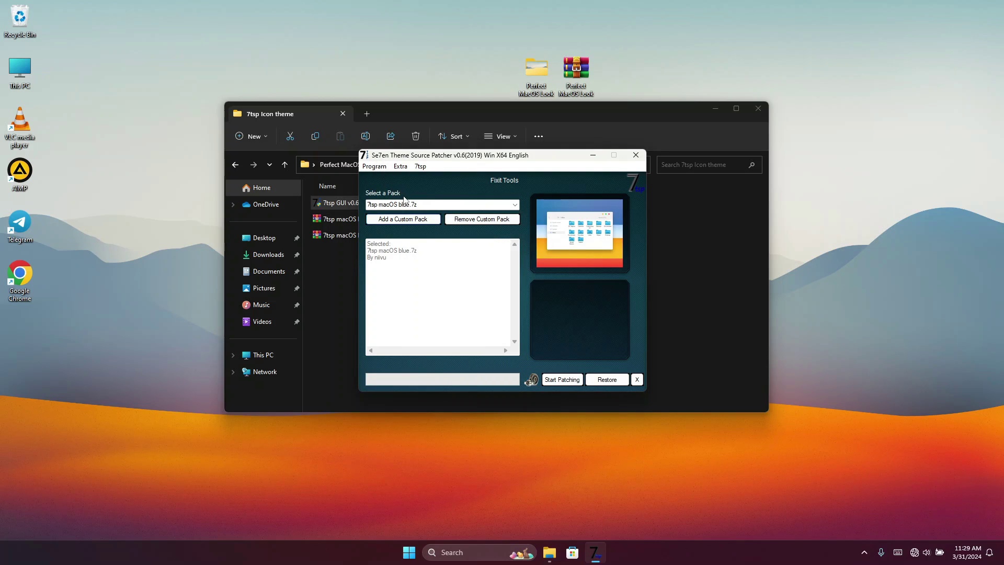
- Patch the system with the 7tsp macOS blue pack, keeping restore point creation enabled, and dismiss the completion dialog
left_click(561, 380)
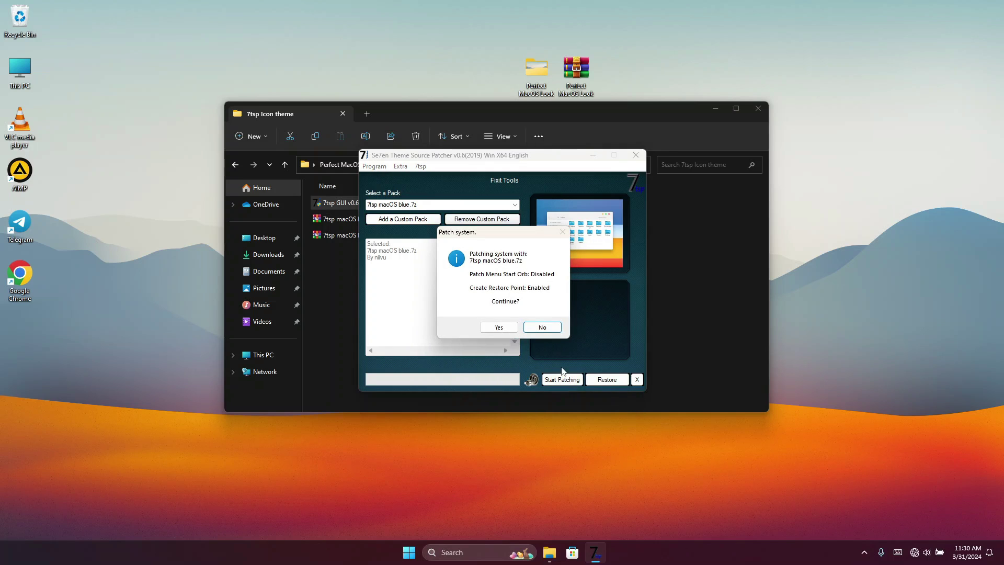
left_click(495, 328)
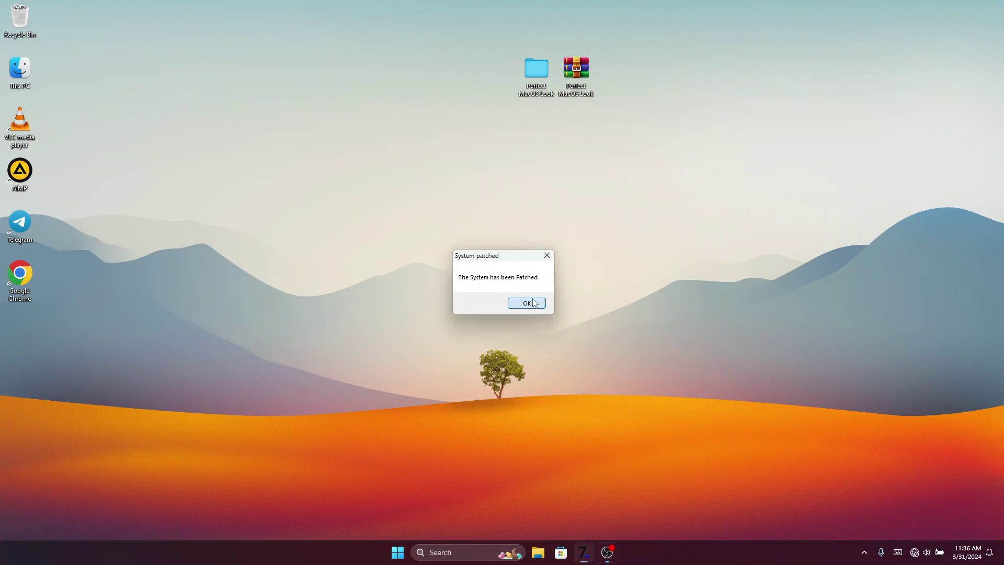
left_click(526, 303)
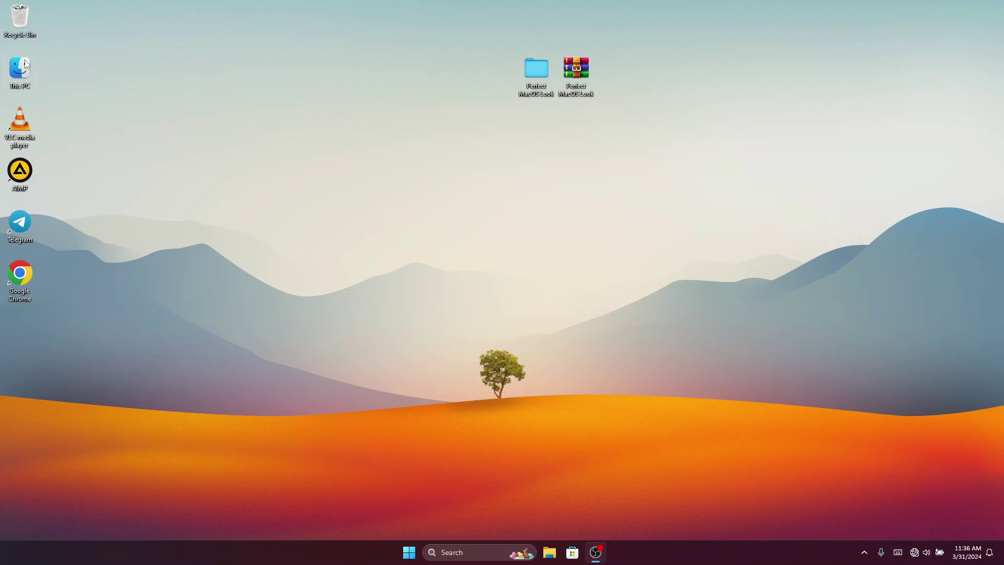
- Copy everything in the Windows 11 22H2 Themes folder under Perfect MacOS Look > macOS for Windows 11
key("super+e")
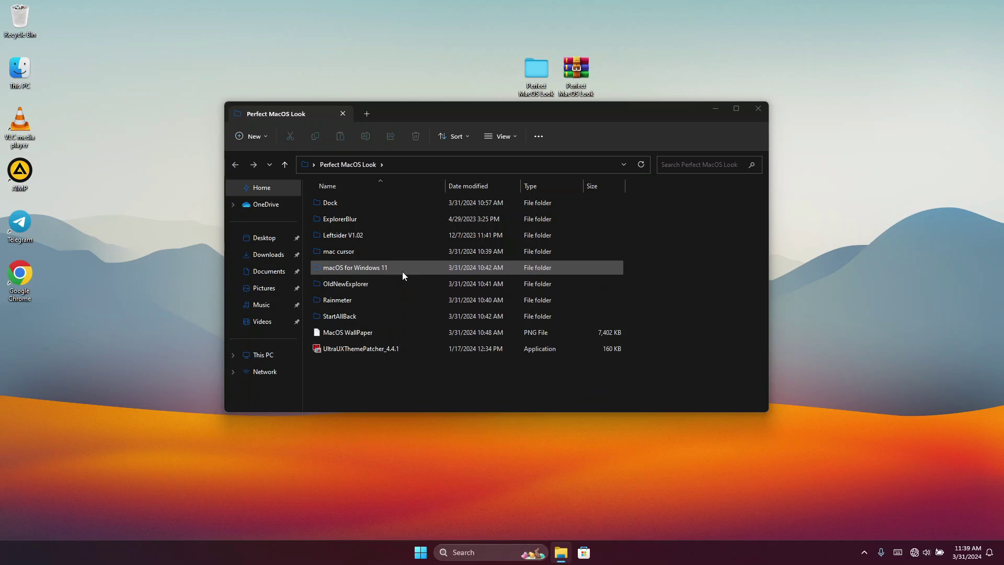
double_click(349, 268)
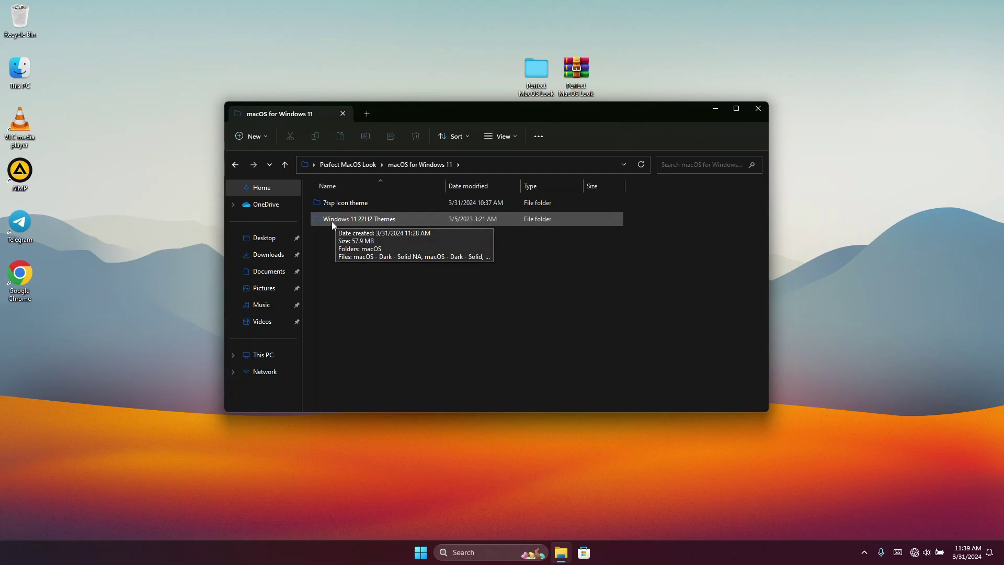
double_click(371, 218)
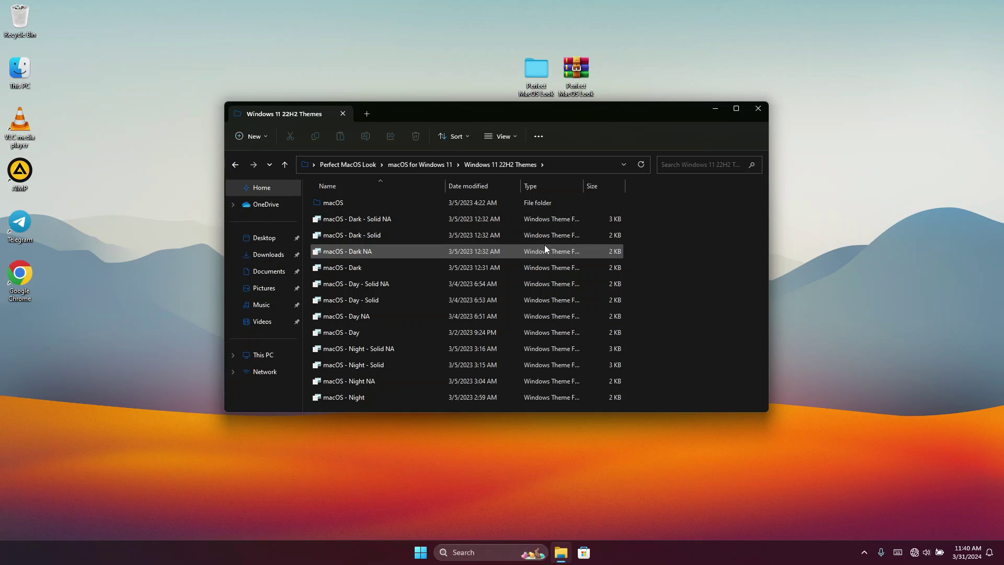
key("ctrl+a")
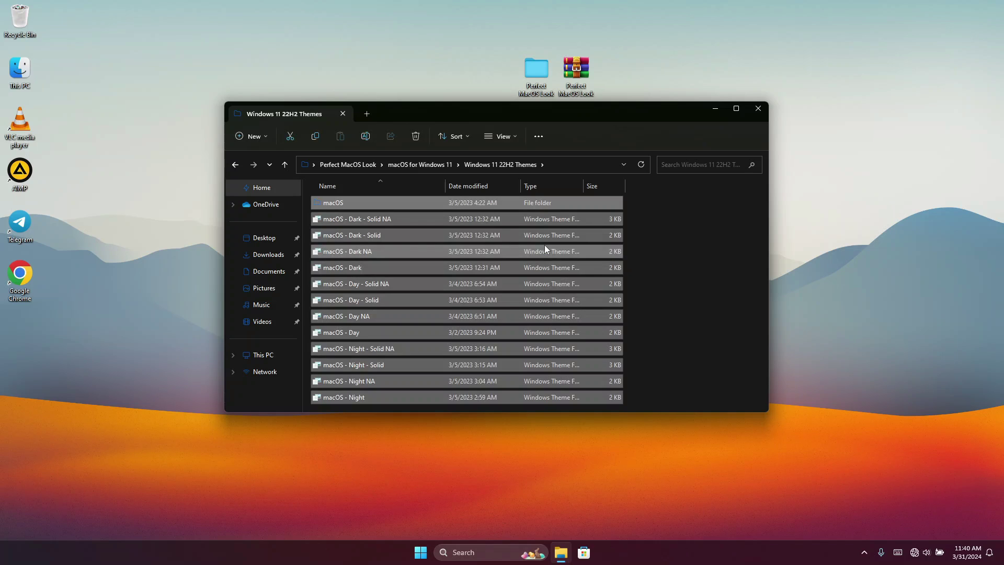
left_click(294, 140)
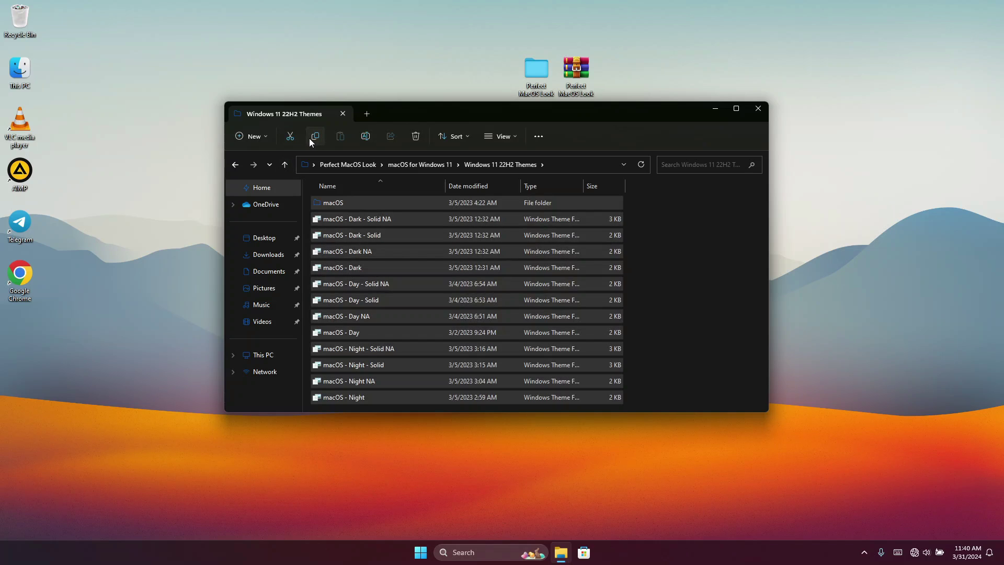
- Open the Themes folder at Local Disk (C:) > Windows > Resources
left_click(271, 355)
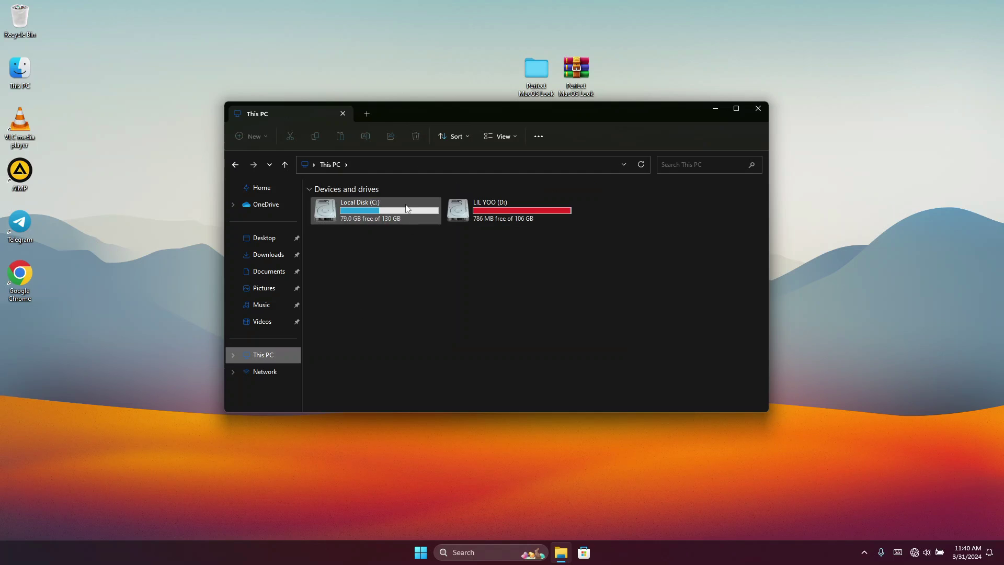
double_click(405, 205)
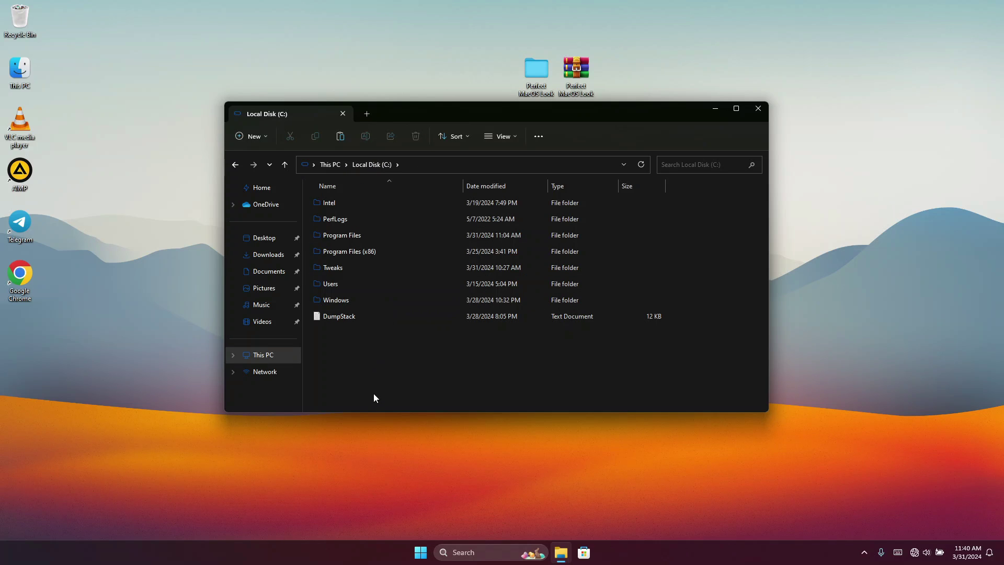
double_click(356, 299)
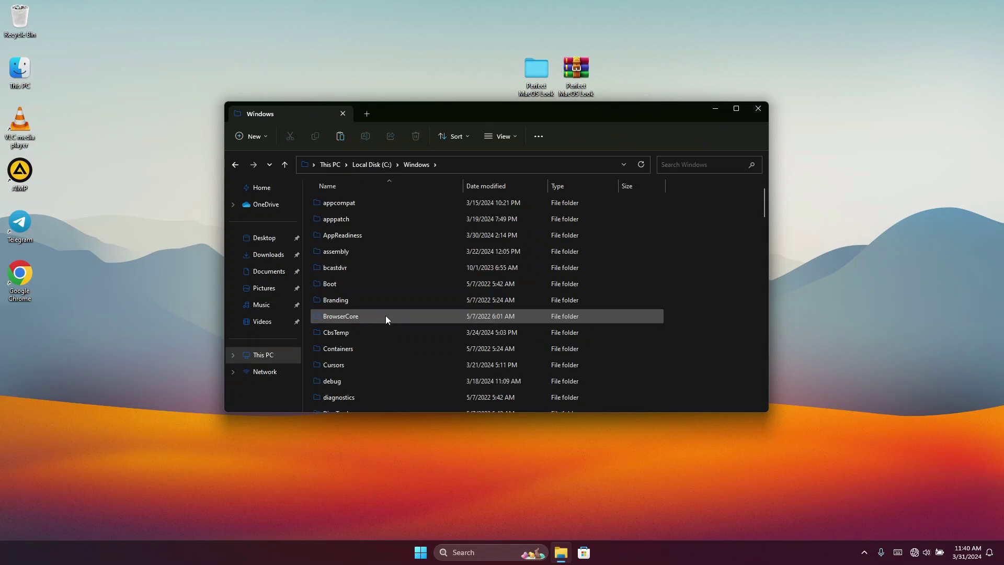
scroll(384, 316, "down", 20)
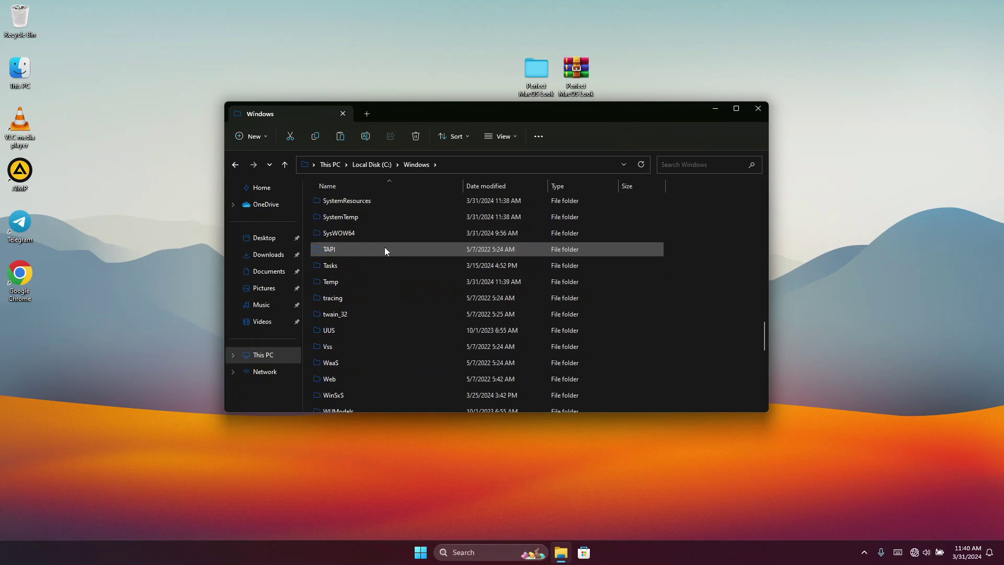
scroll(385, 250, "up", 6)
double_click(362, 200)
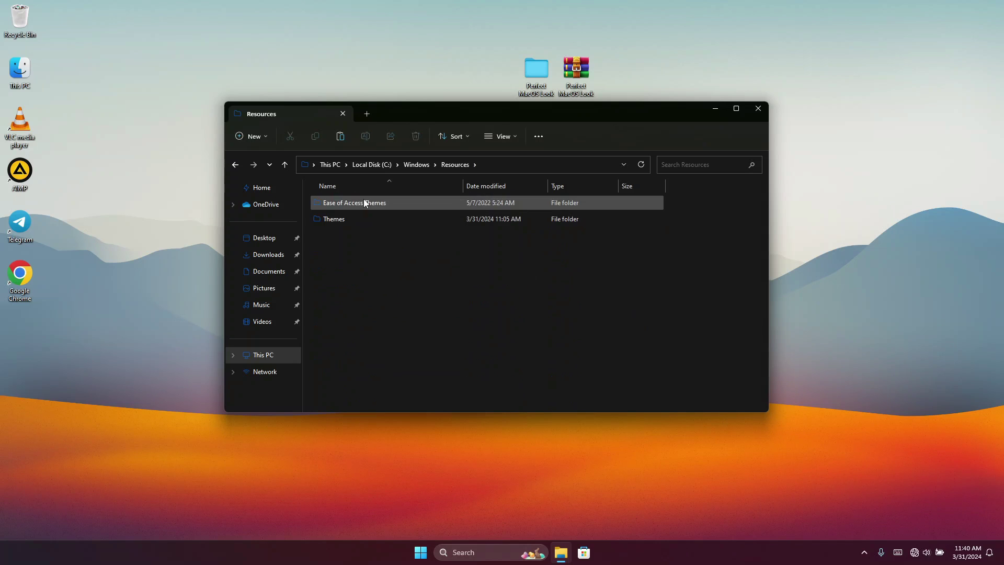
double_click(359, 218)
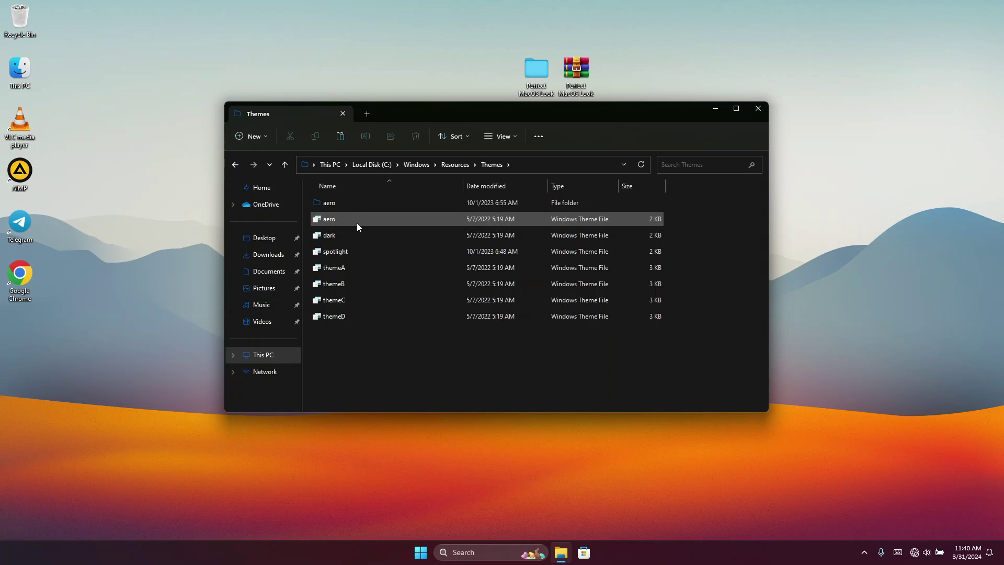
- Paste the copied macOS theme files into the Themes folder, granting administrator permission for all current items
right_click(402, 352)
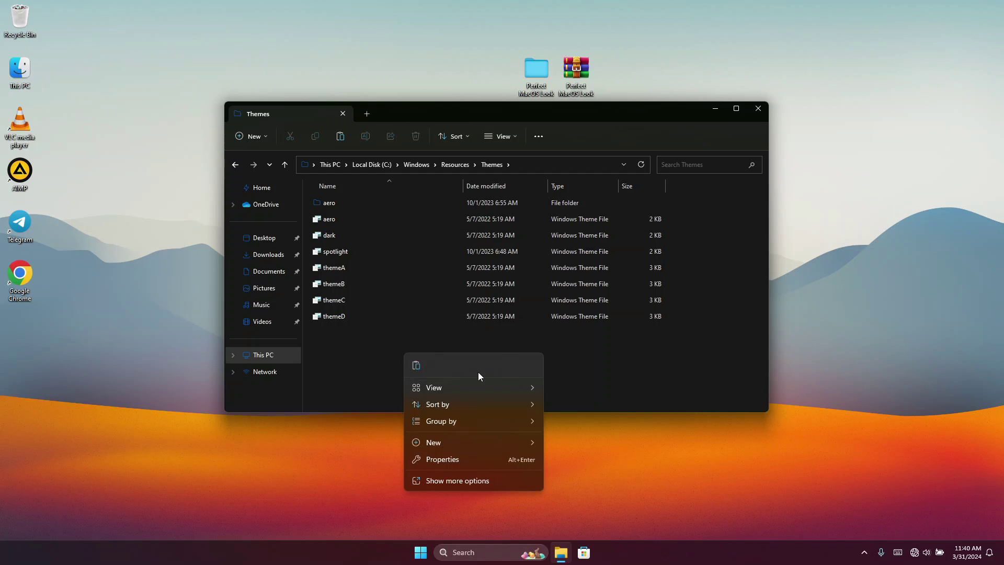
left_click(417, 362)
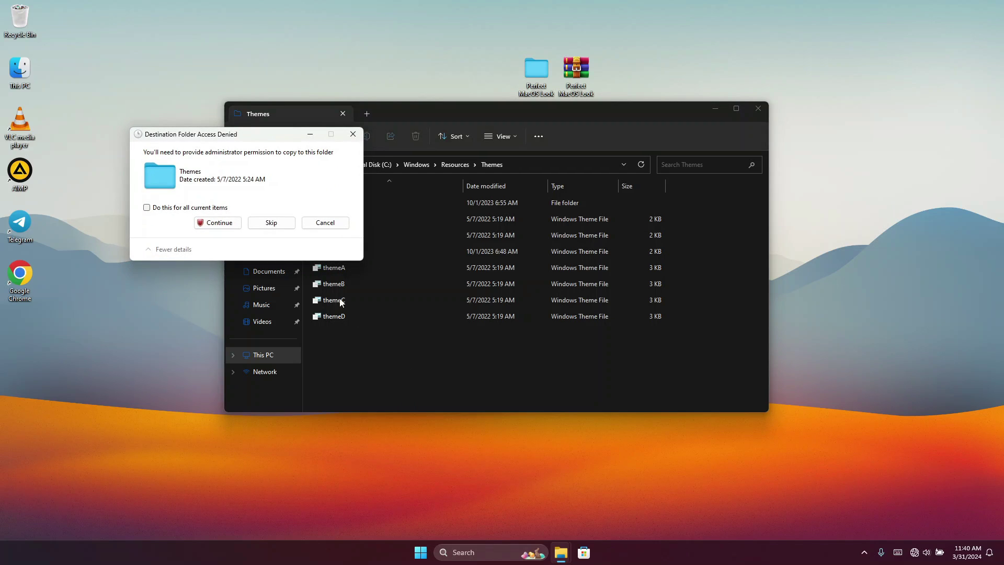
left_click(181, 208)
left_click(218, 223)
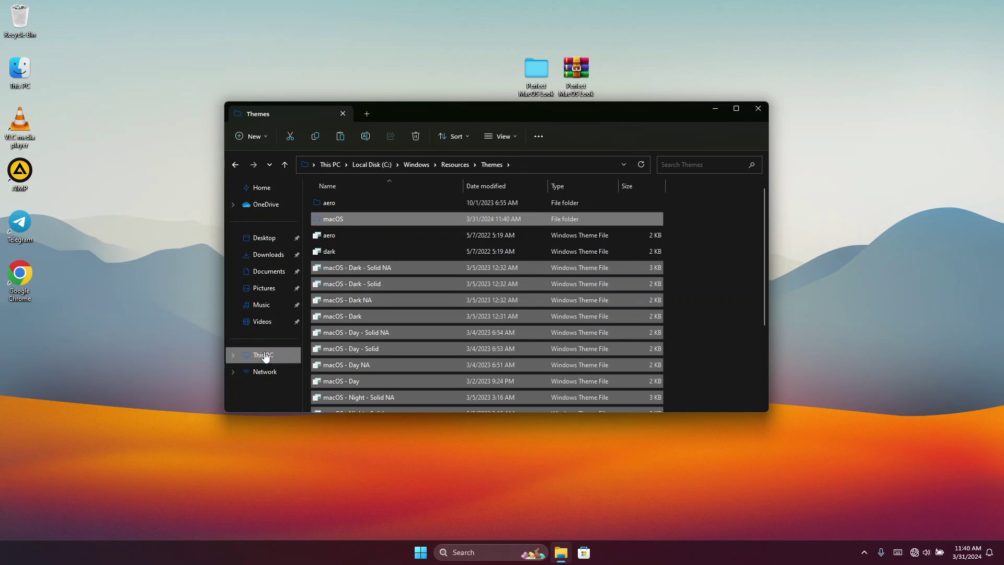
- Launch UltraUXThemePatcher_4.4.1 from the Perfect MacOS Look folder on the Desktop
left_click(276, 237)
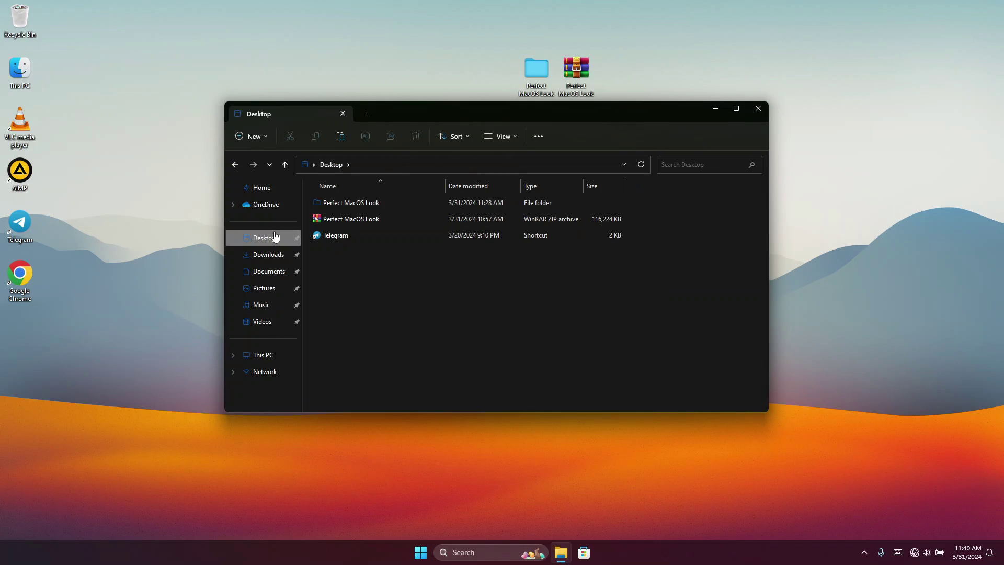
double_click(337, 205)
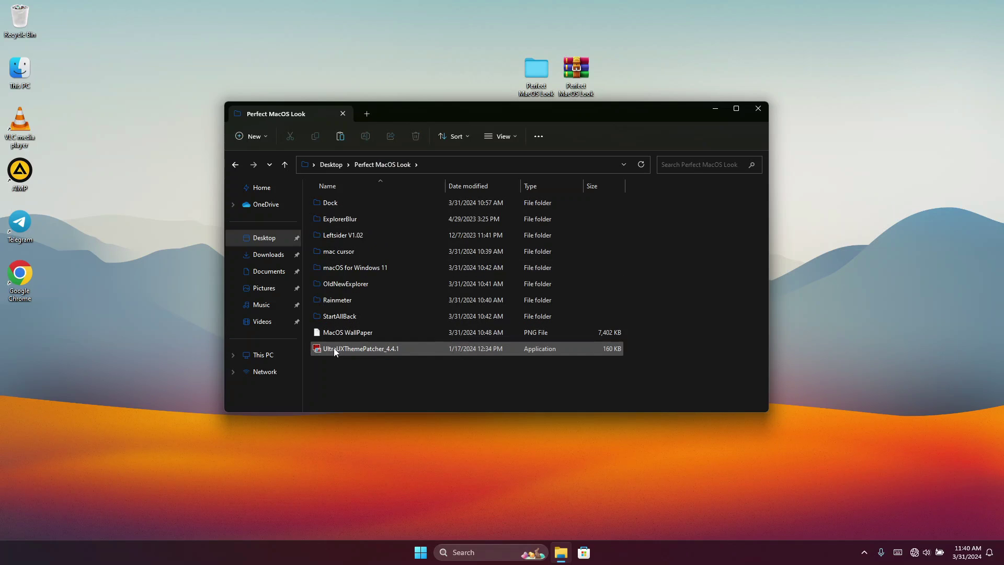
left_click(340, 354)
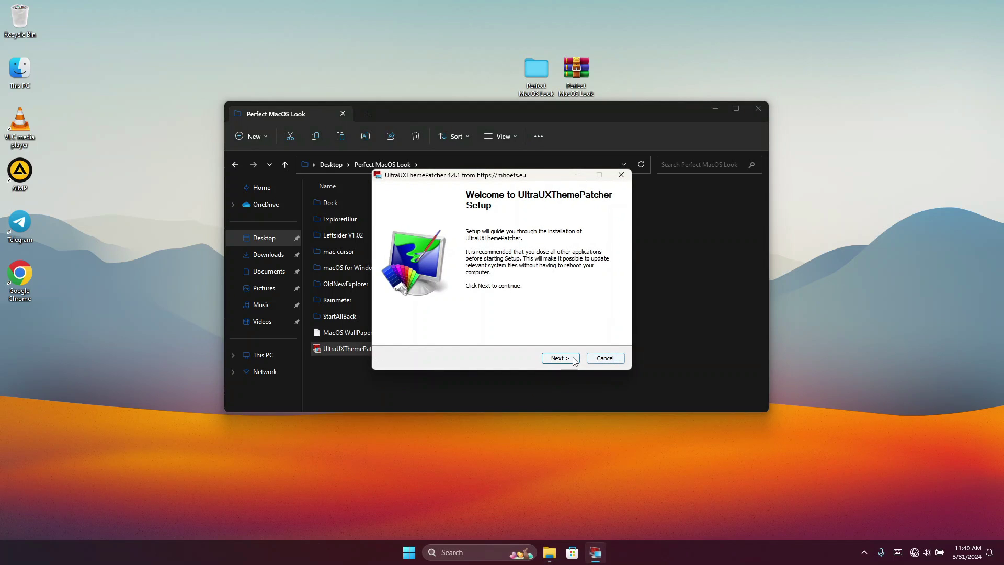
- Install UltraUXThemePatcher, accepting the license terms and conditions, and complete its setup wizard
left_click(564, 359)
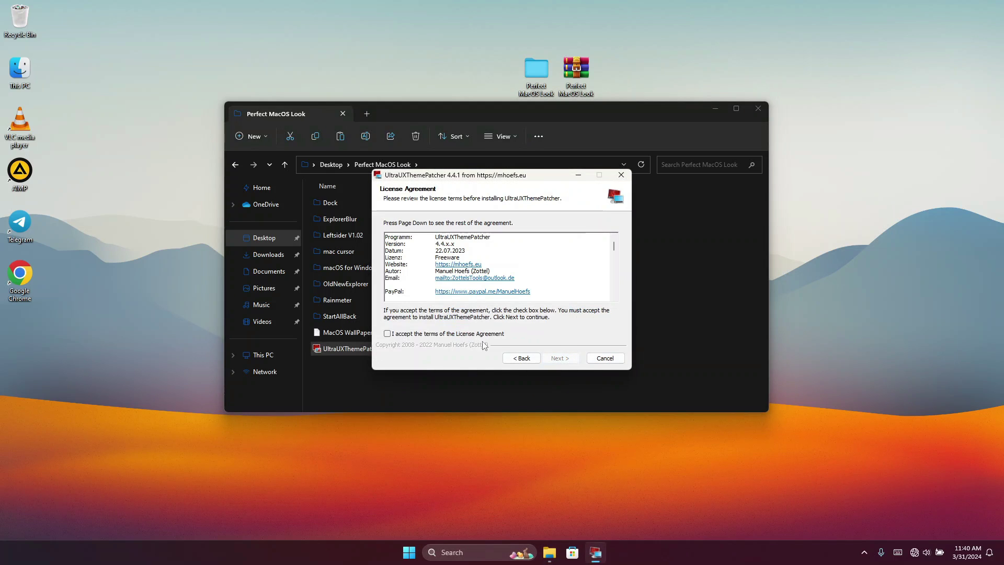
left_click(446, 334)
left_click(564, 358)
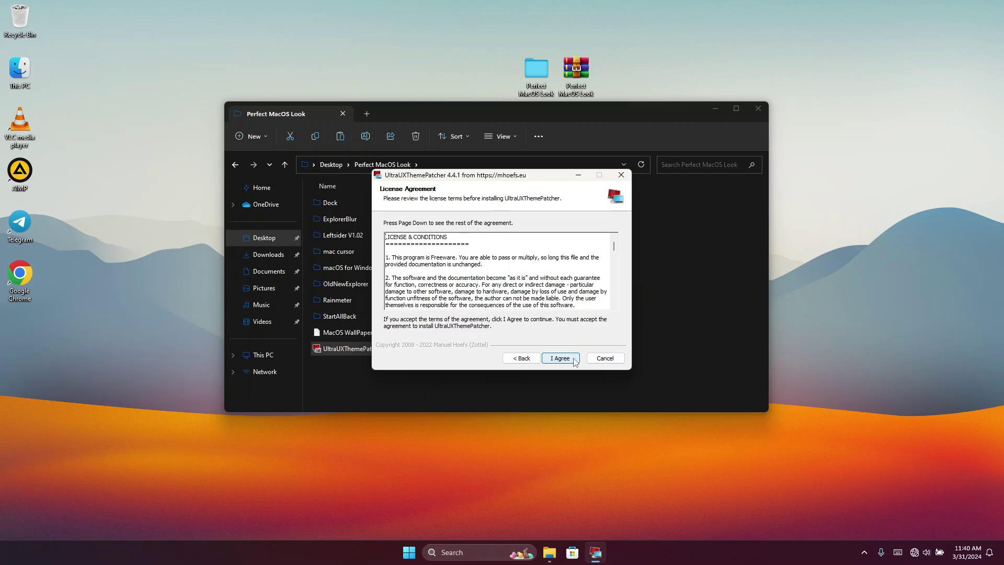
left_click(568, 359)
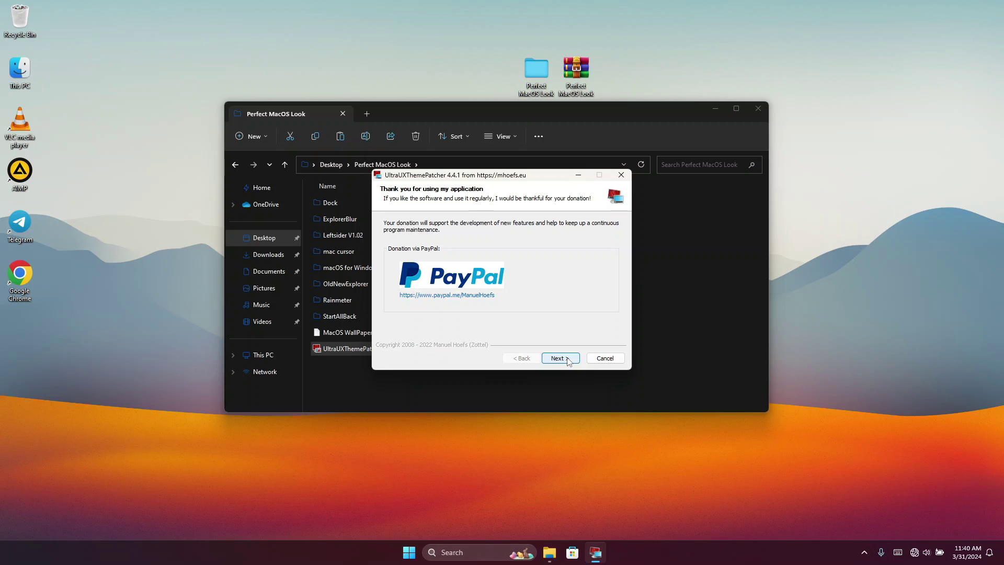
left_click(567, 358)
left_click(567, 359)
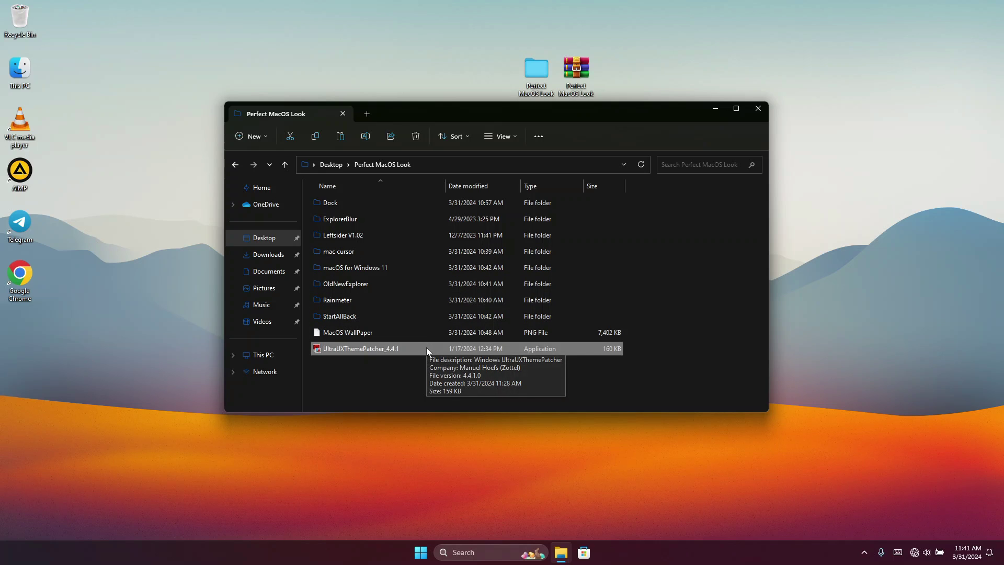
- Apply the macOS - Dark NA theme in the Windows personalization settings
key("super+i")
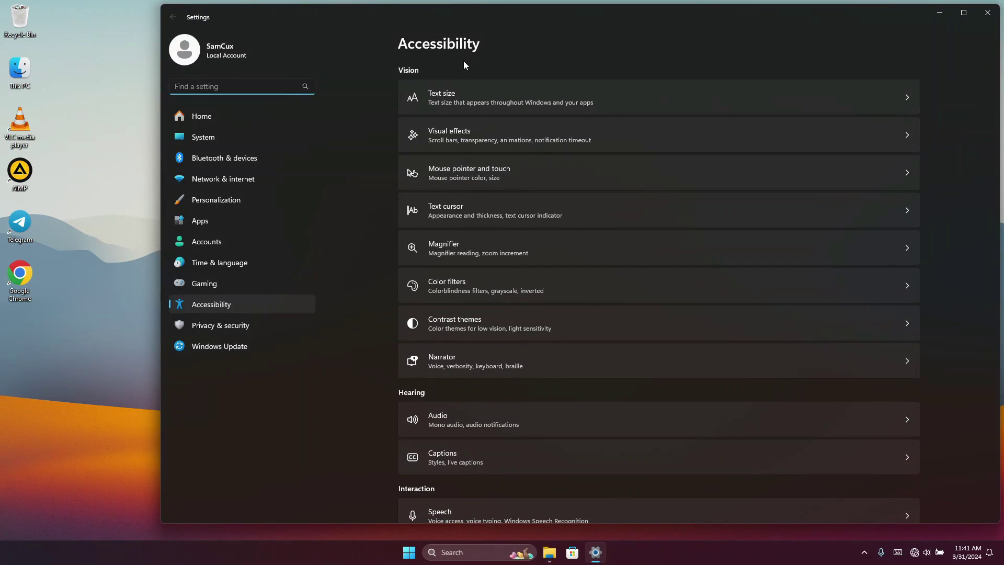
left_click(251, 198)
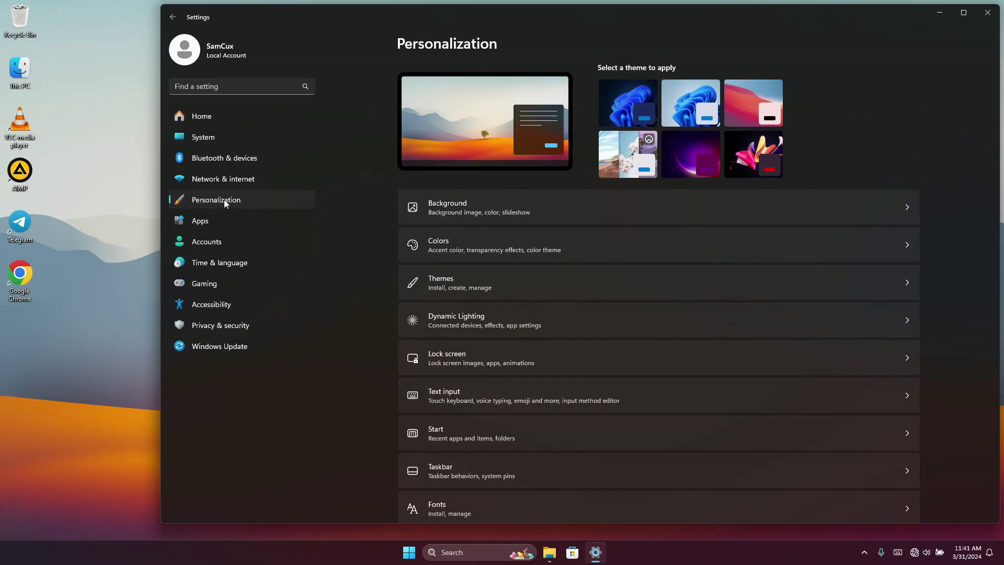
left_click(456, 273)
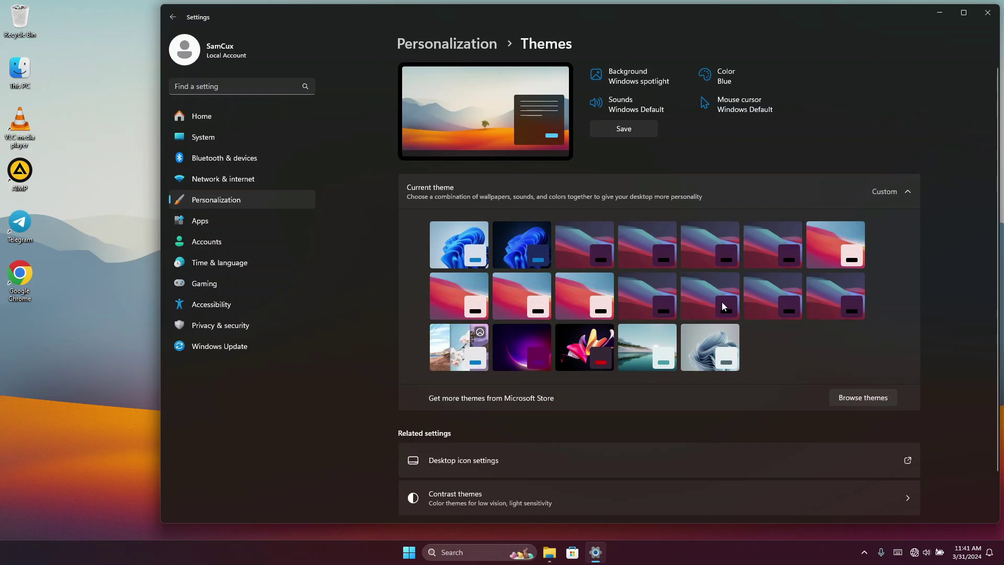
left_click(719, 259)
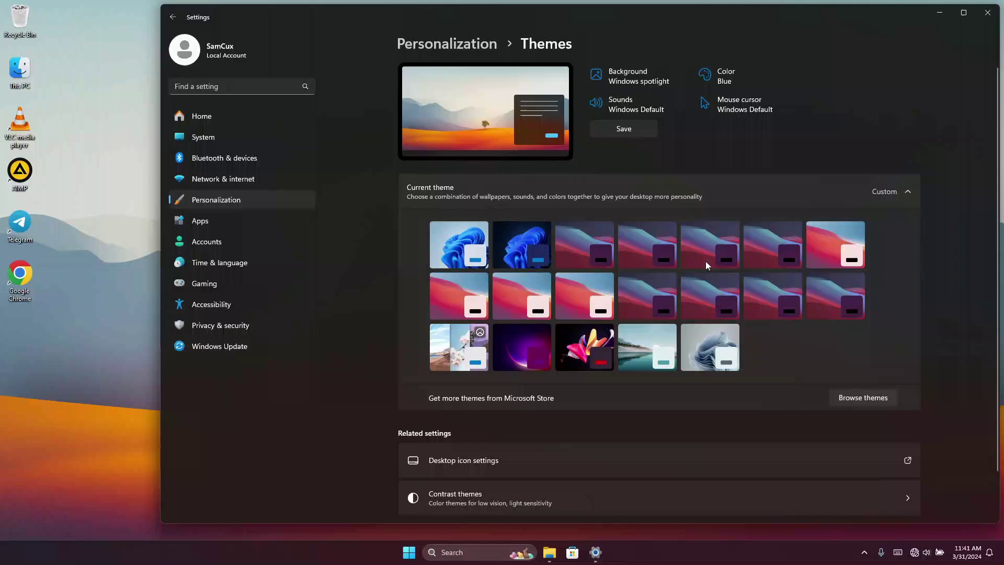
- Bring the Perfect MacOS Look folder window to the front, move it aside and close Settings
left_click(549, 552)
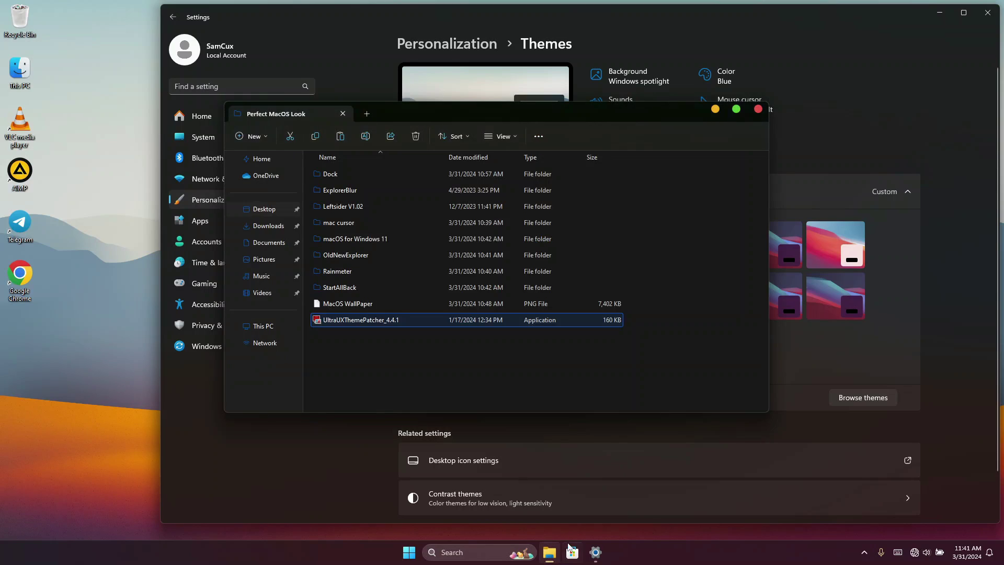
left_click_drag(605, 108, 444, 104)
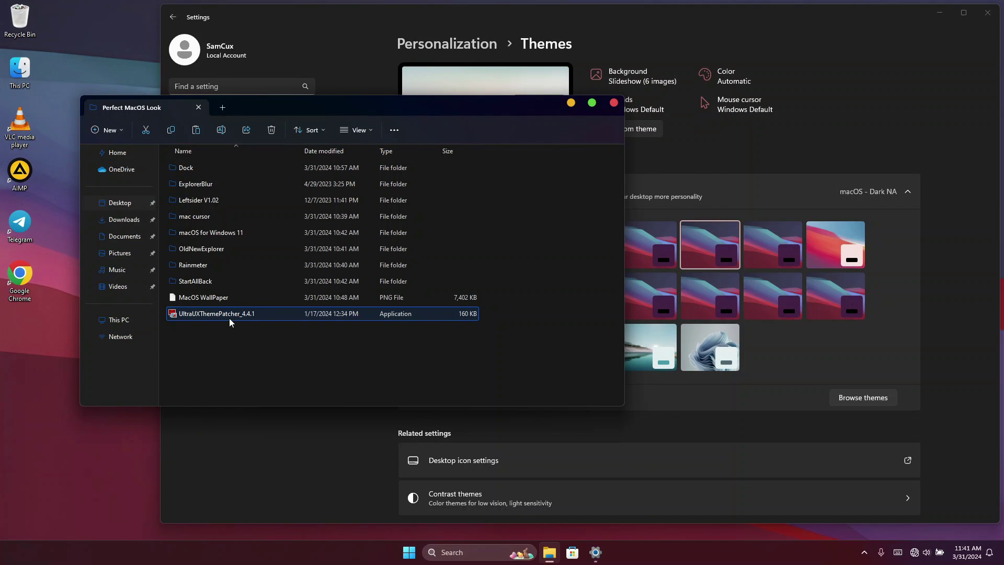
left_click(986, 15)
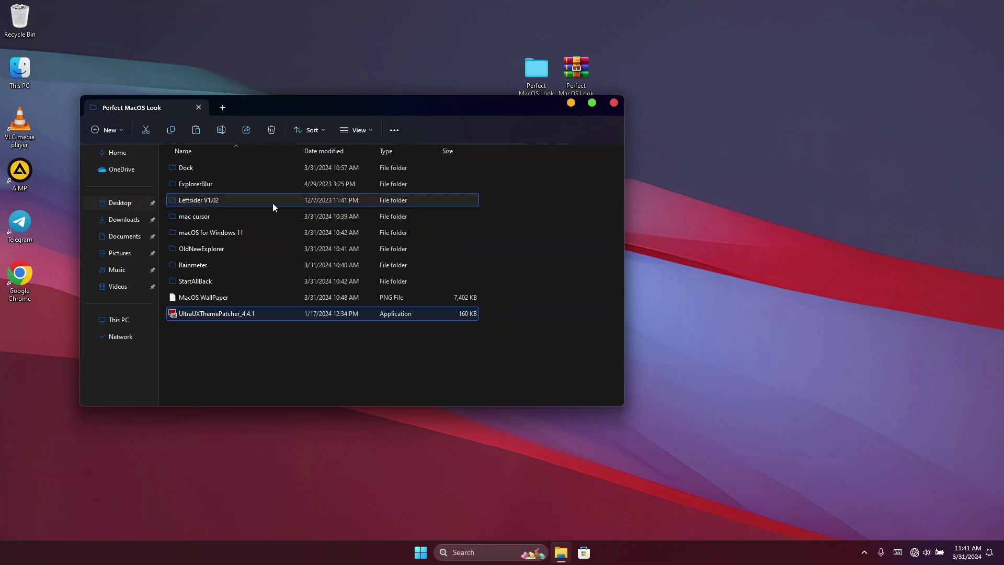
- Run StartAllBack_3.7.3_setup from the StartAllBack folder and install it for everyone
double_click(199, 287)
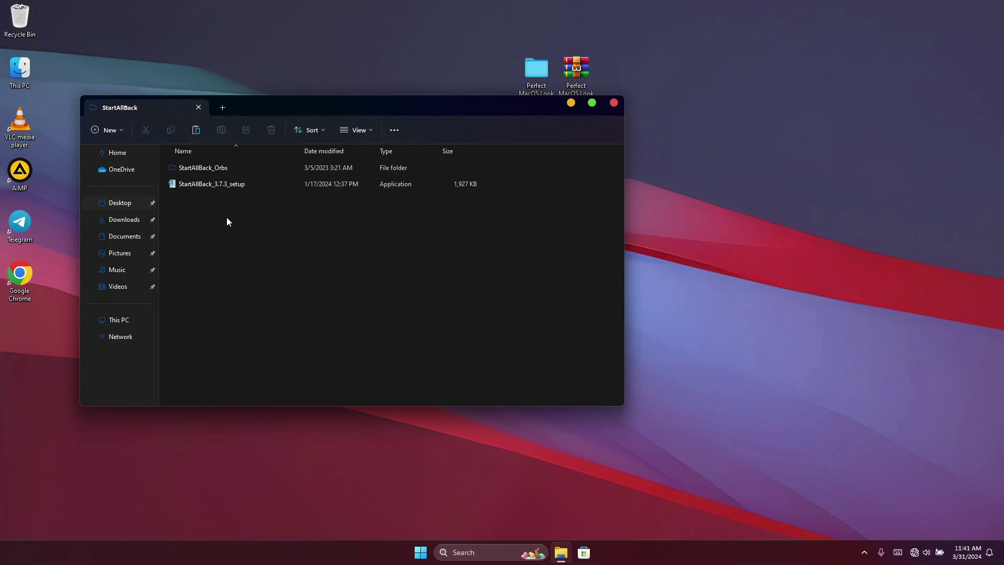
left_click(187, 188)
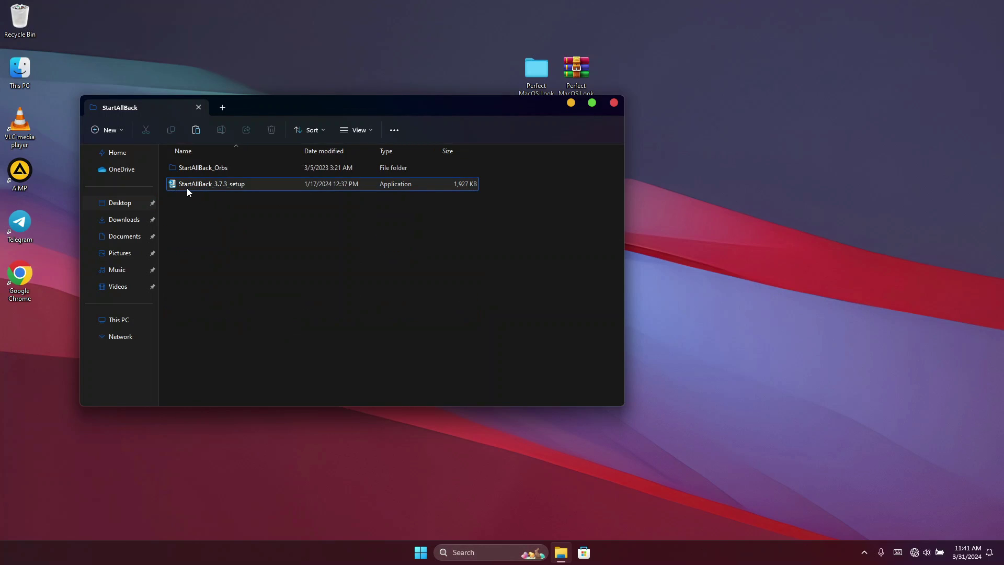
double_click(235, 184)
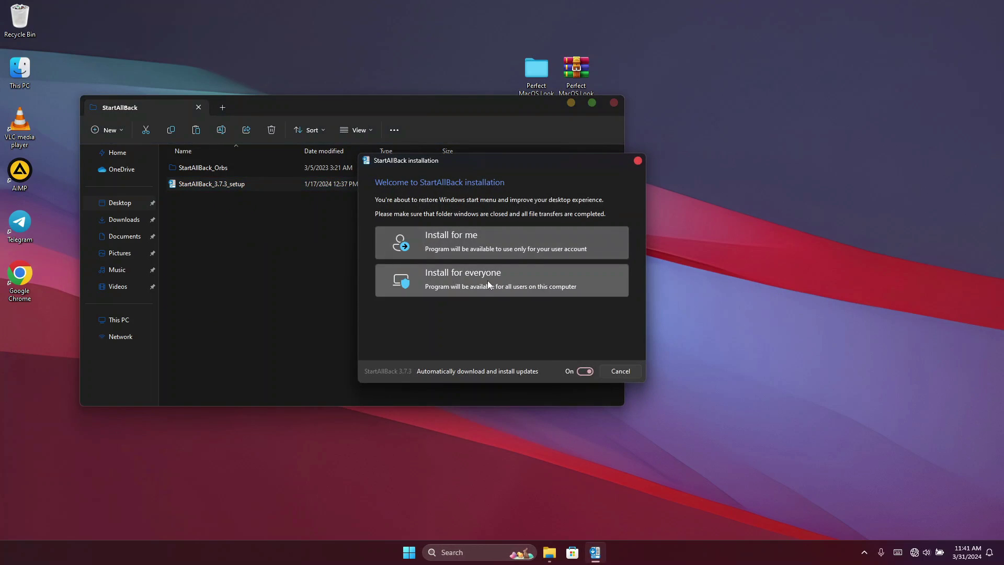
left_click(487, 280)
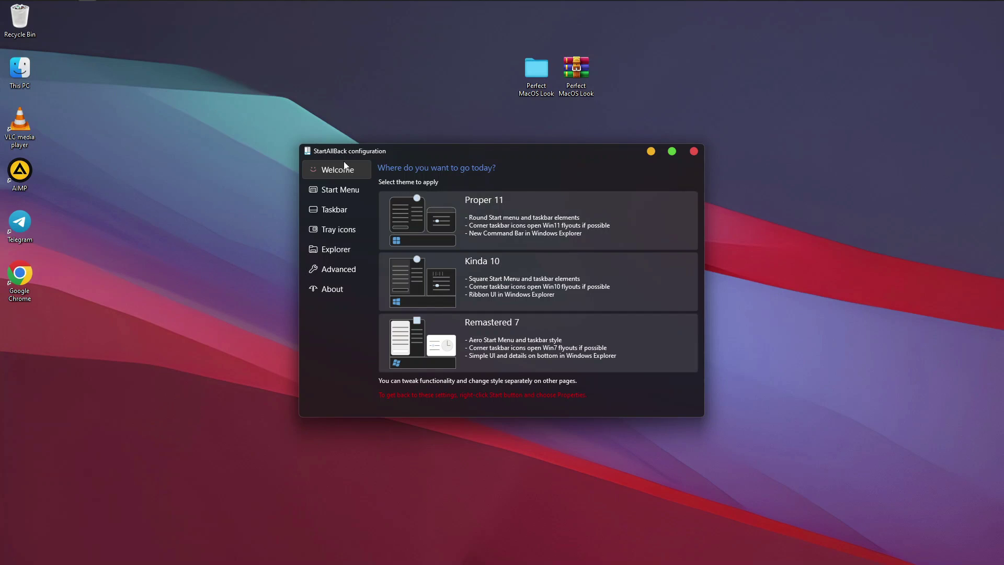
- Apply the Proper 11 theme in StartAllBack, choose the Win7 Command Bar Explorer style with classic context menus off, and close the configuration
left_click(487, 209)
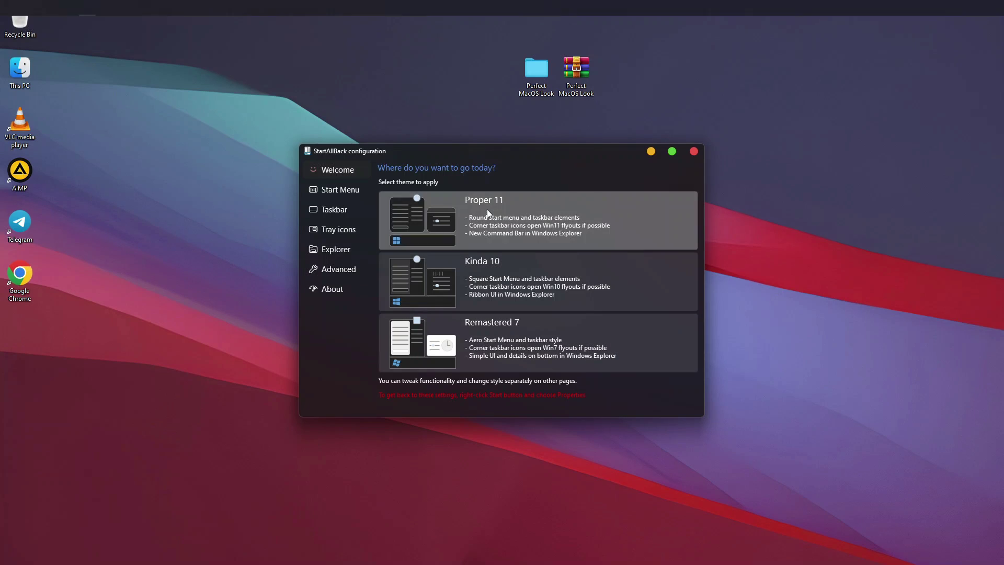
left_click(334, 250)
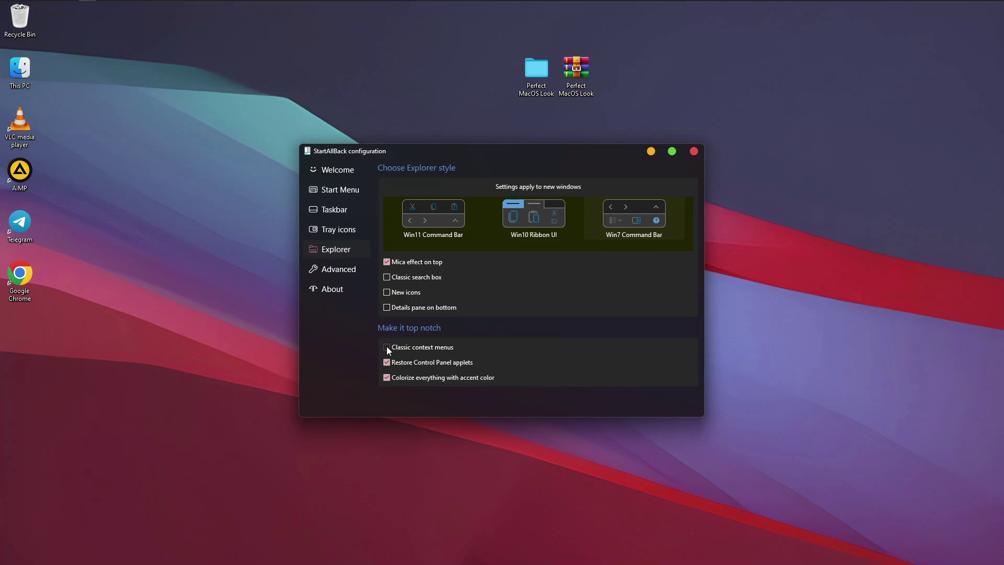
left_click(693, 153)
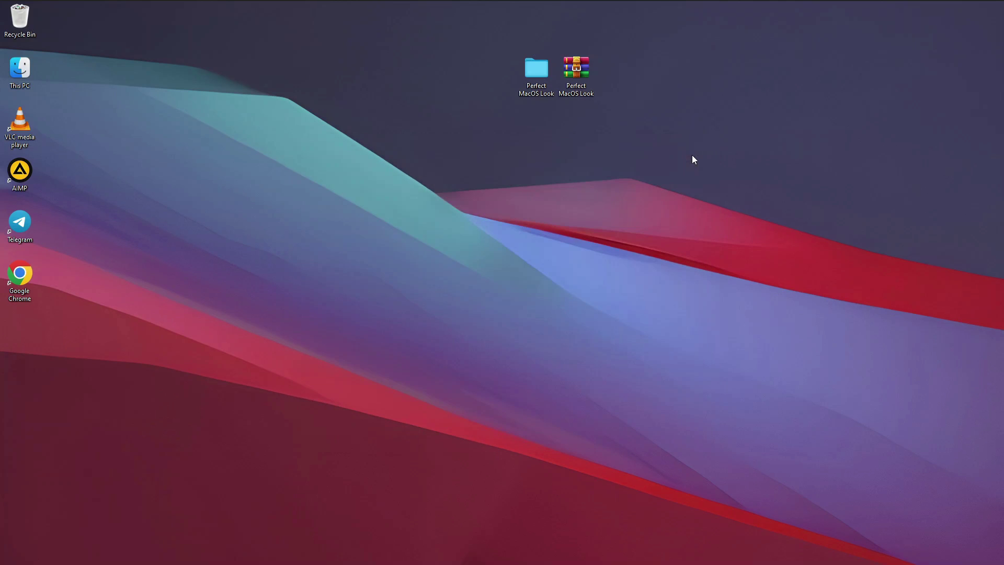
- Open the OldNewExplorer folder inside Perfect MacOS Look from the desktop
double_click(531, 76)
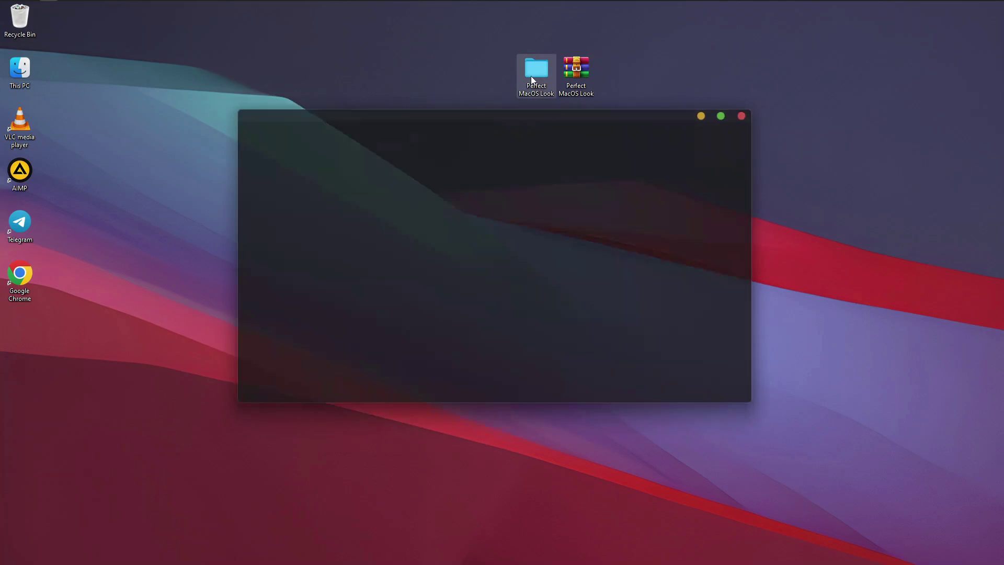
left_click_drag(444, 109, 467, 153)
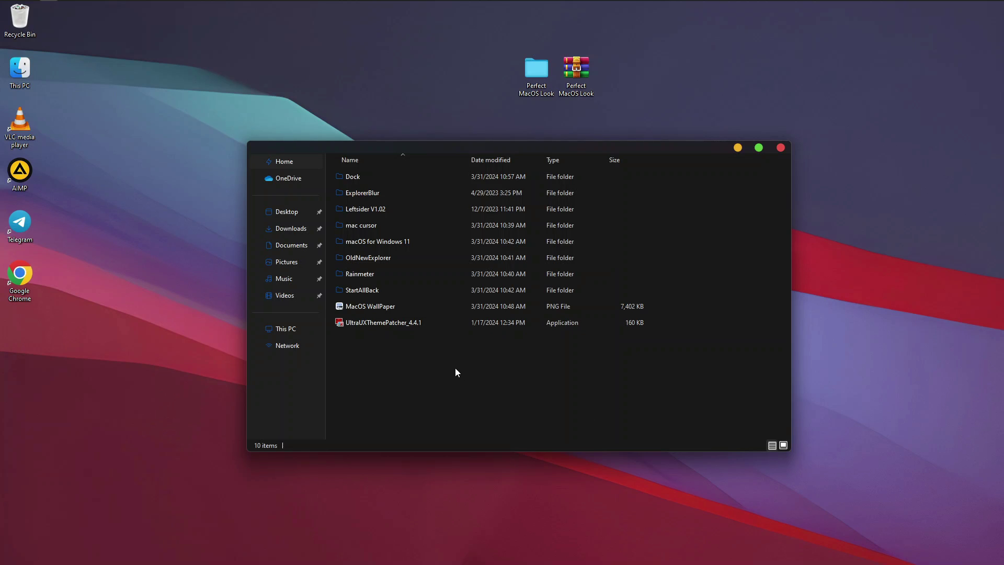
left_click(367, 209)
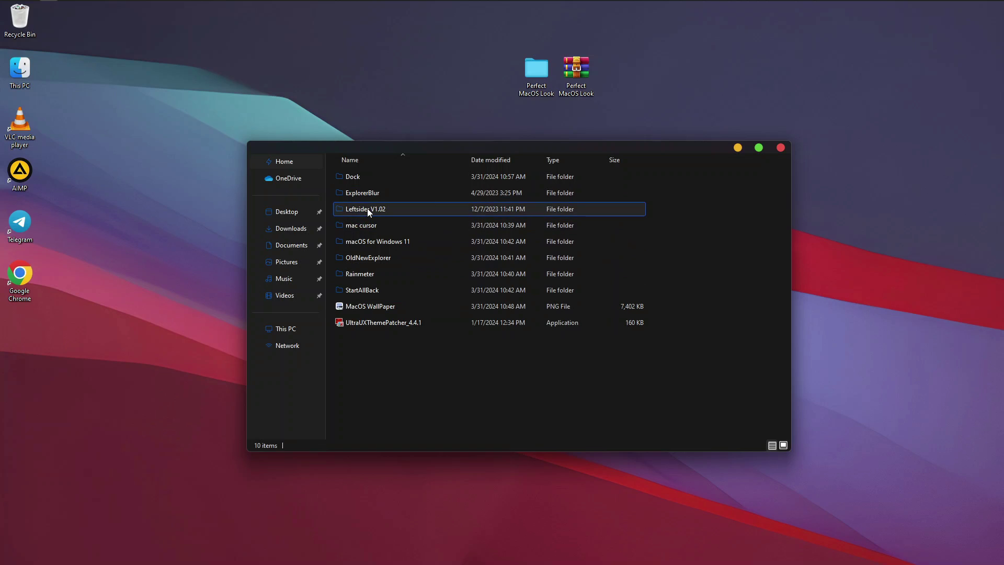
left_click(363, 258)
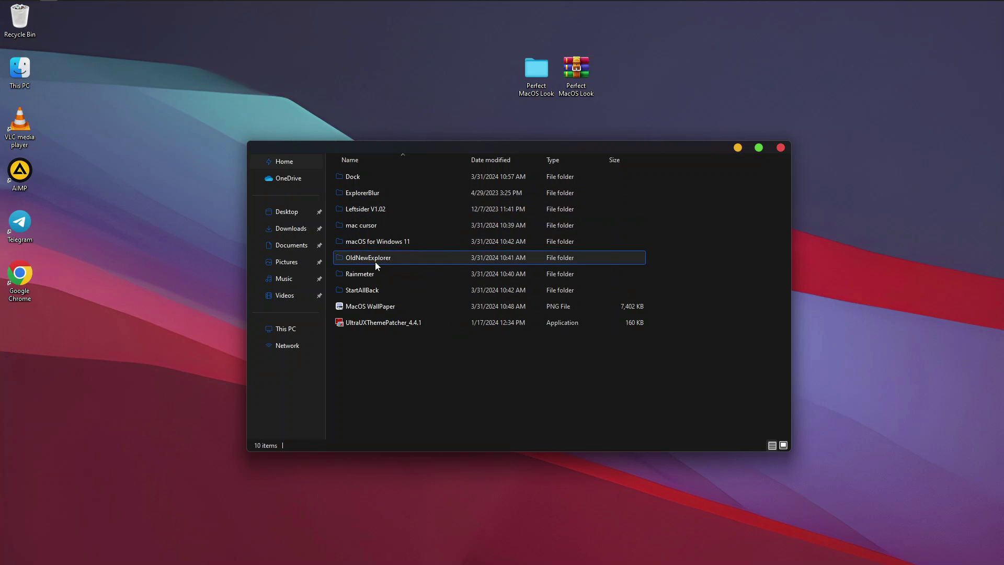
double_click(375, 262)
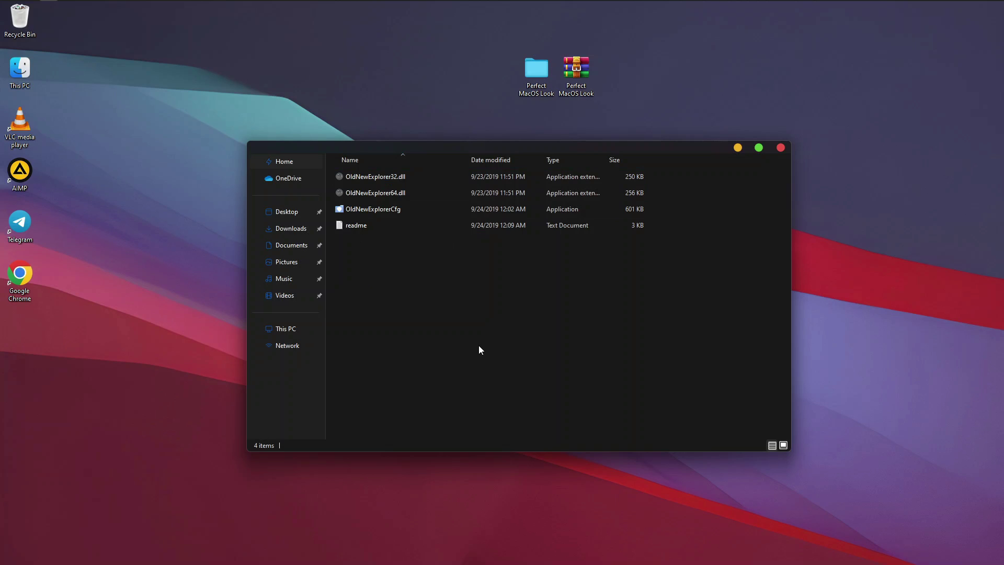
- Copy the OldNewExplorer folder from Perfect MacOS Look into Documents
key("alt+Left")
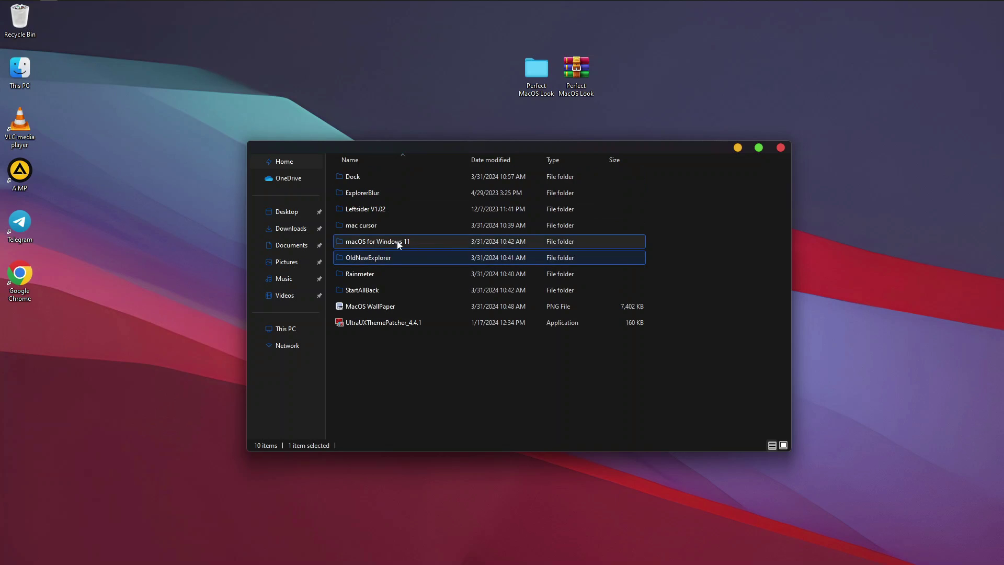
right_click(369, 259)
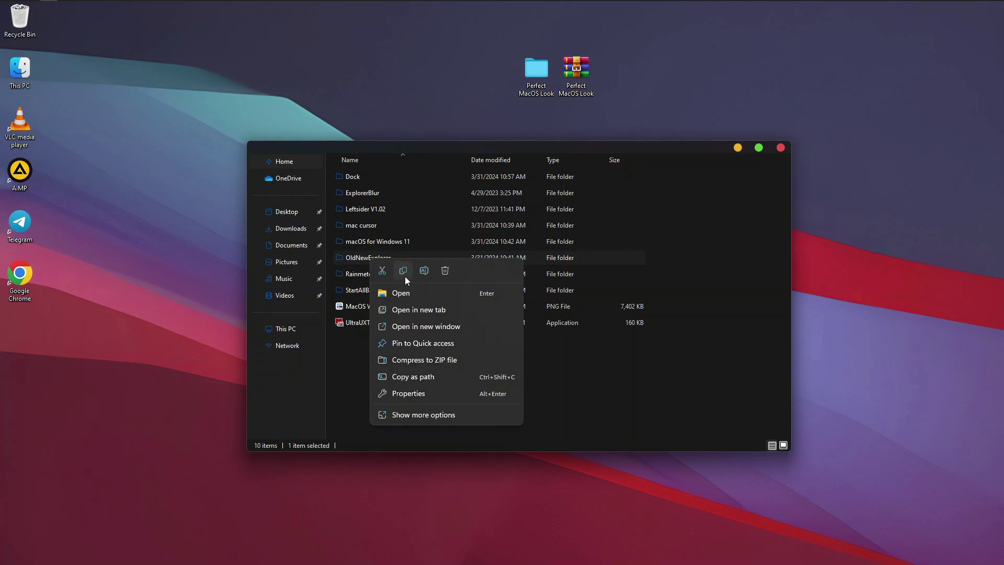
left_click(404, 274)
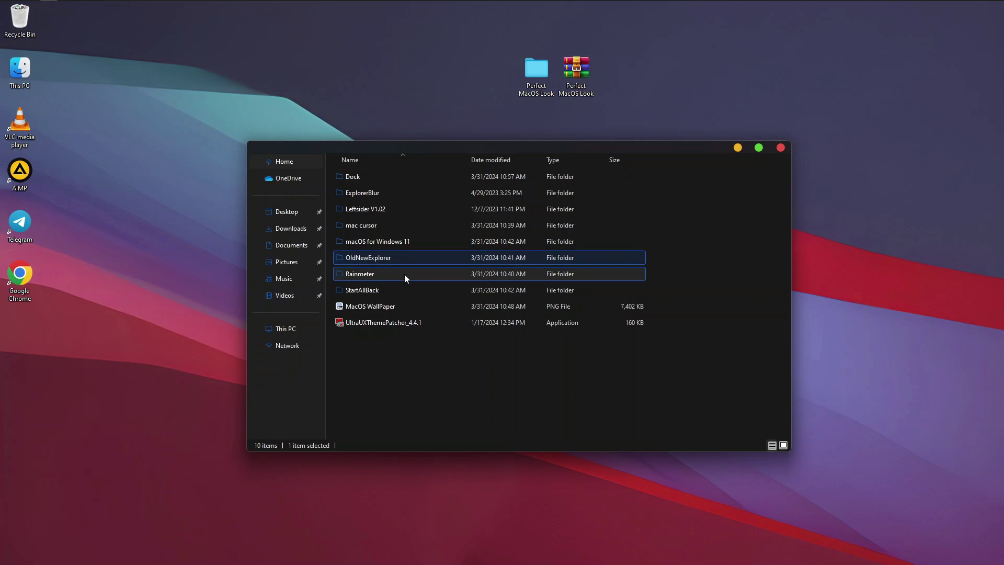
left_click(300, 247)
right_click(499, 271)
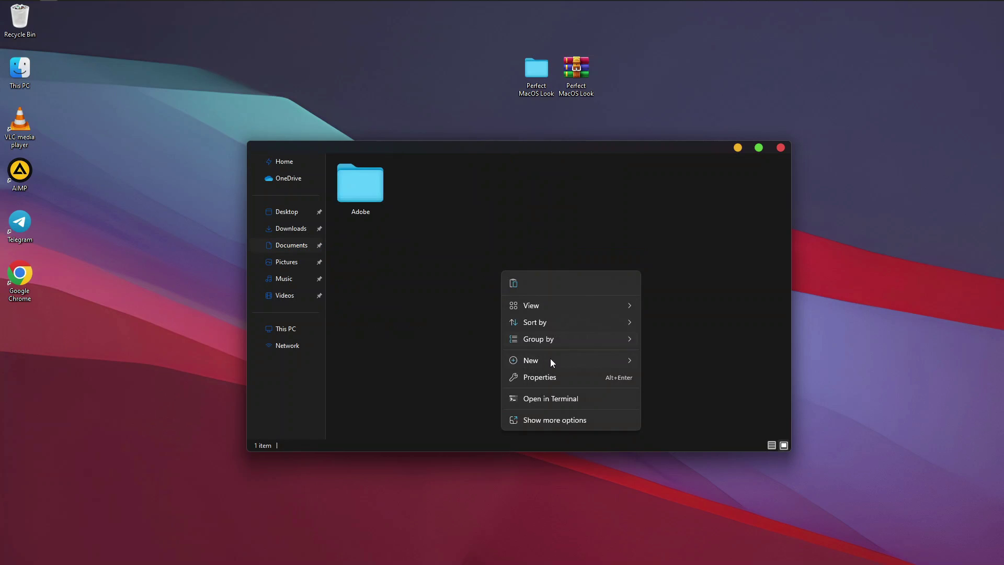
left_click(512, 283)
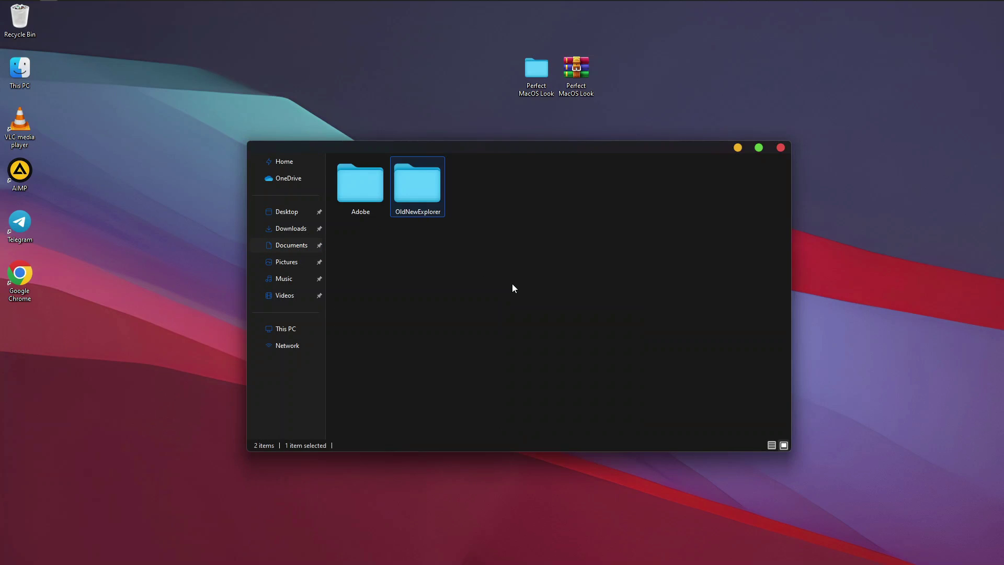
- Run OldNewExplorerCfg from the copy in Documents, turn off Show status bar, install the shell extension and close the configuration
double_click(424, 183)
left_click(390, 211)
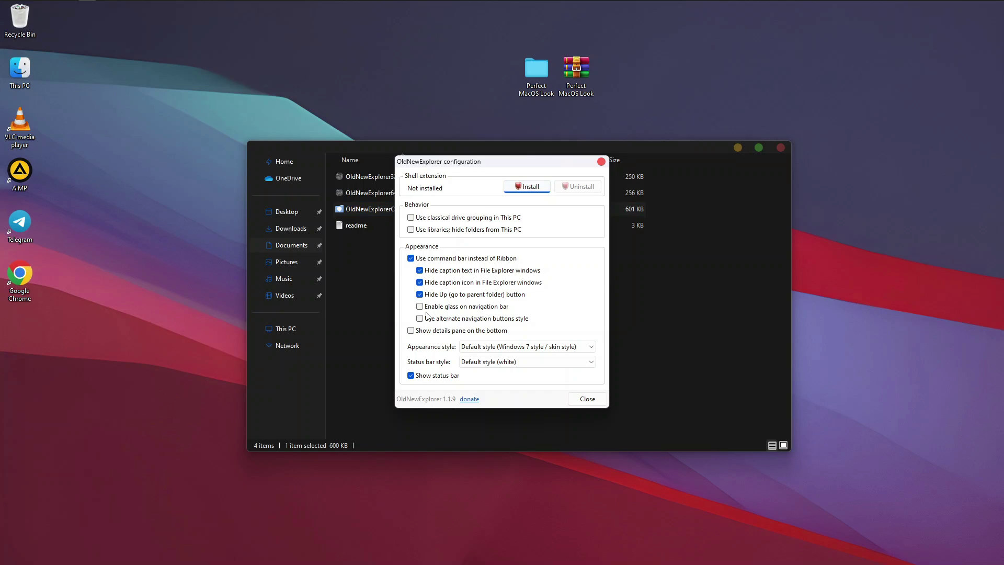
left_click(411, 375)
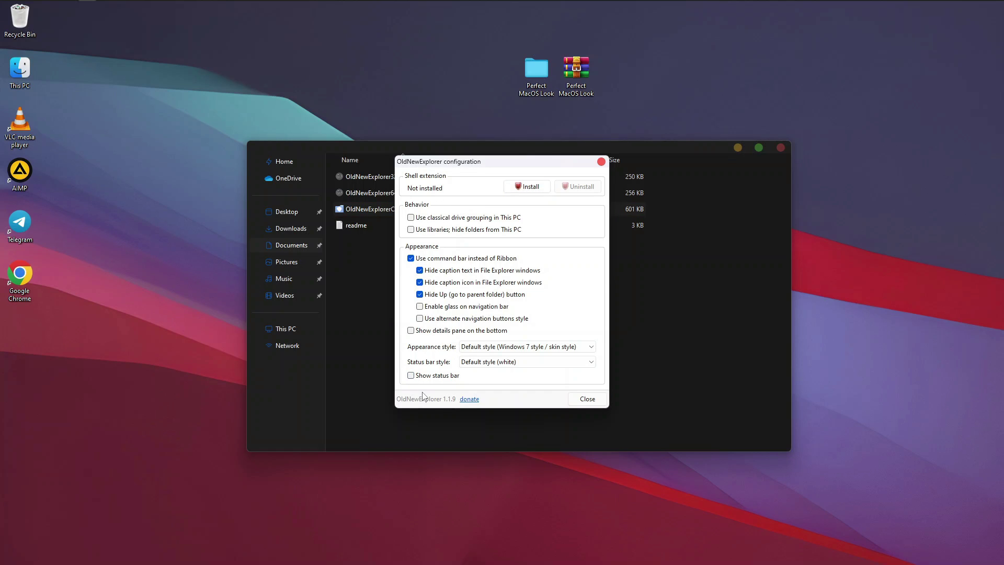
left_click(541, 190)
left_click(601, 162)
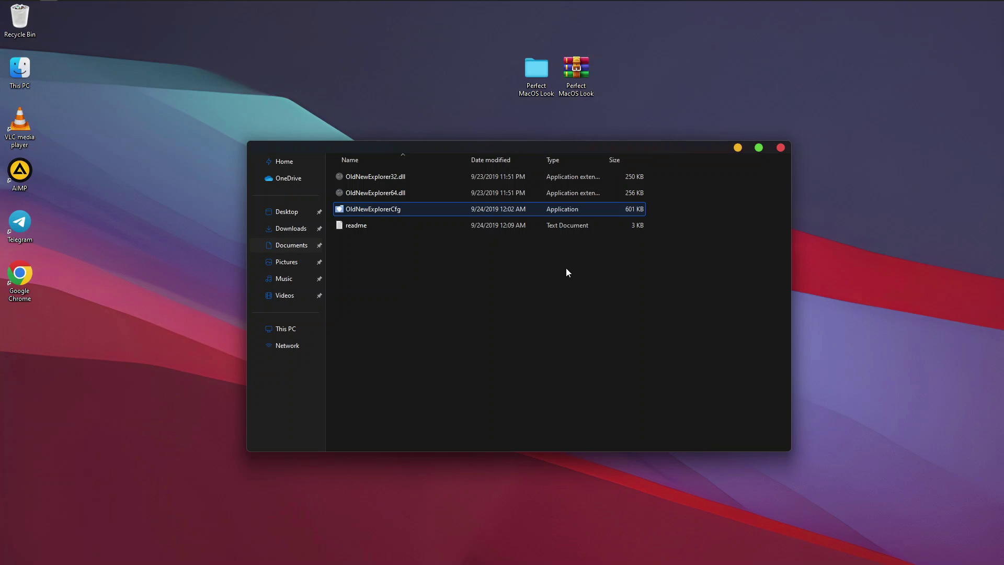
- Open the Themes page of the personalization settings, move the window down to uncover the folder window, and apply the macOS - Dark Solid theme
key("super+i")
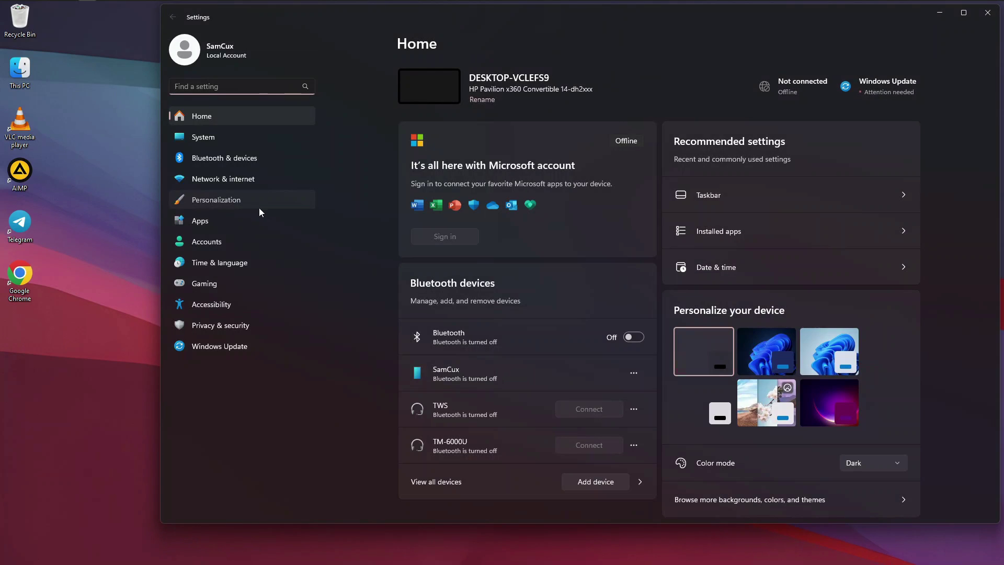
left_click(259, 204)
left_click(517, 292)
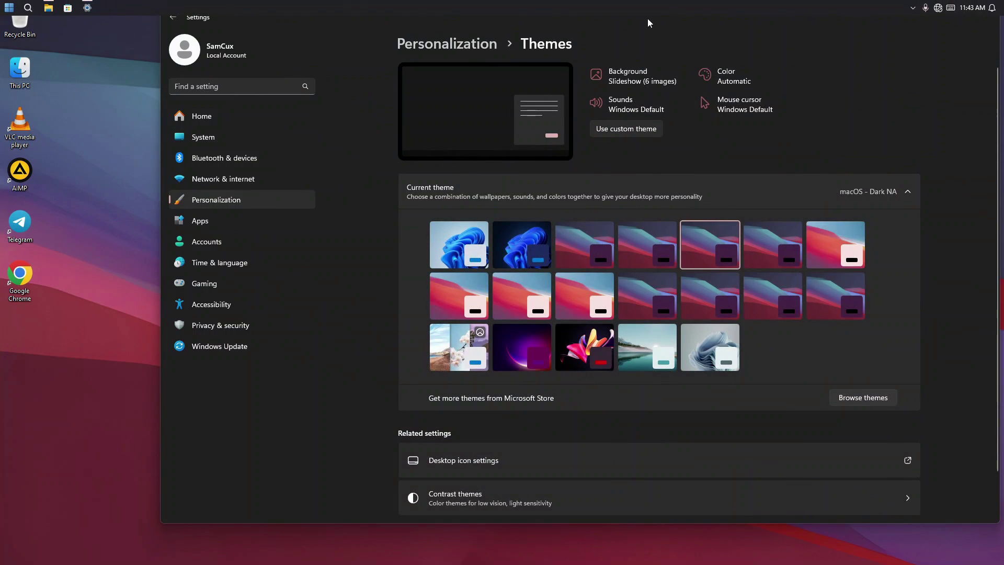
left_click_drag(634, 23, 513, 255)
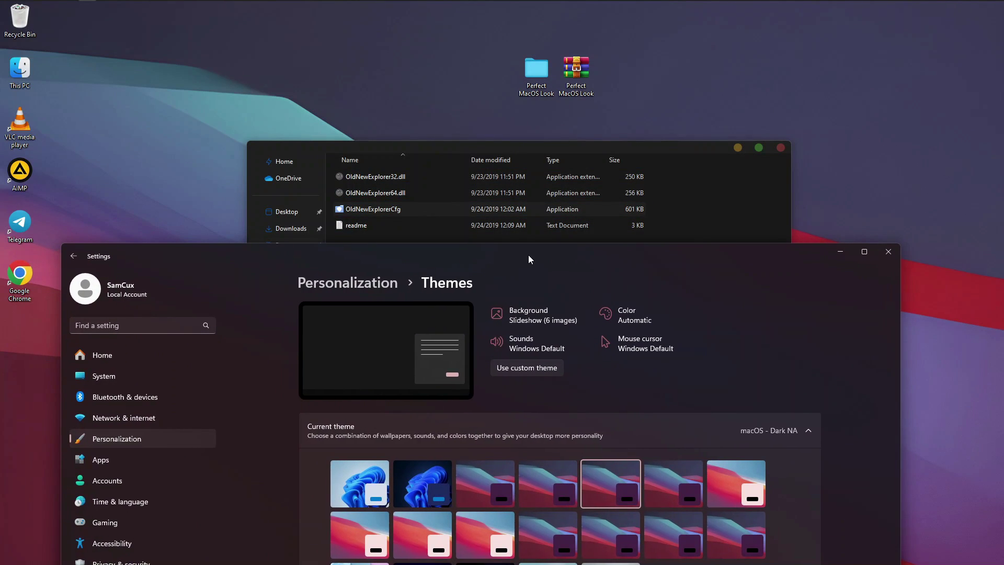
left_click(553, 490)
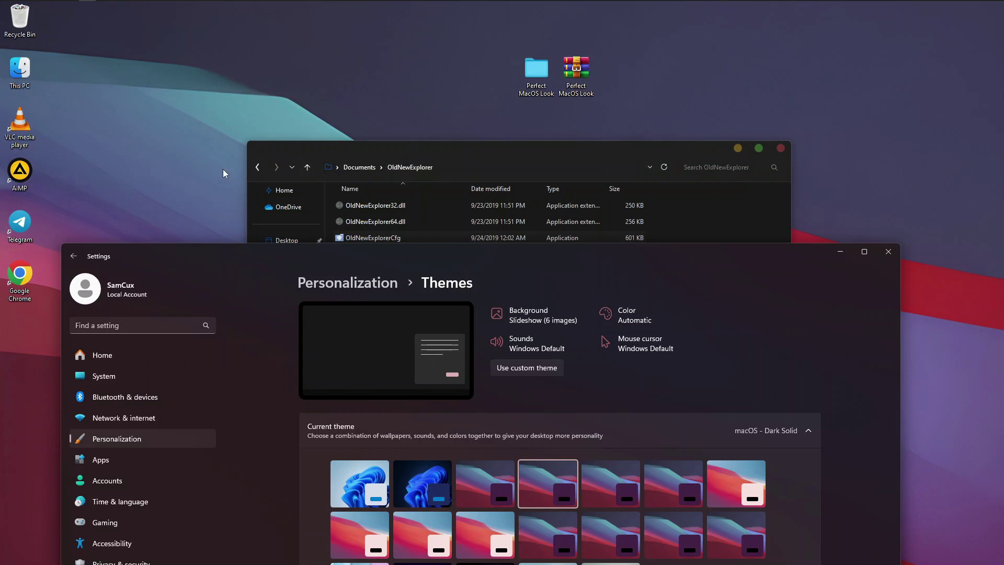
- Close Settings and shift the OldNewExplorer folder window slightly upward
left_click(257, 166)
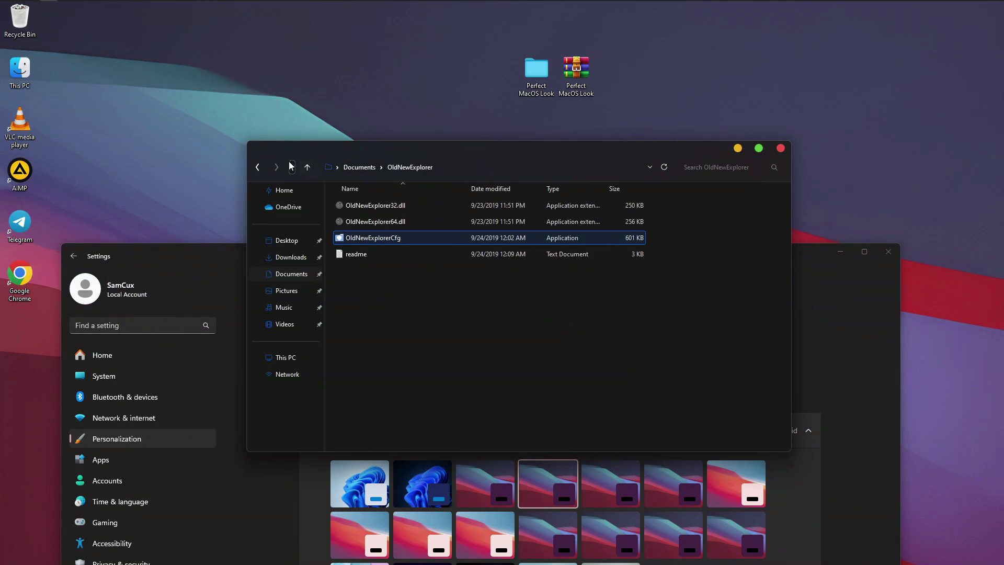
left_click(835, 330)
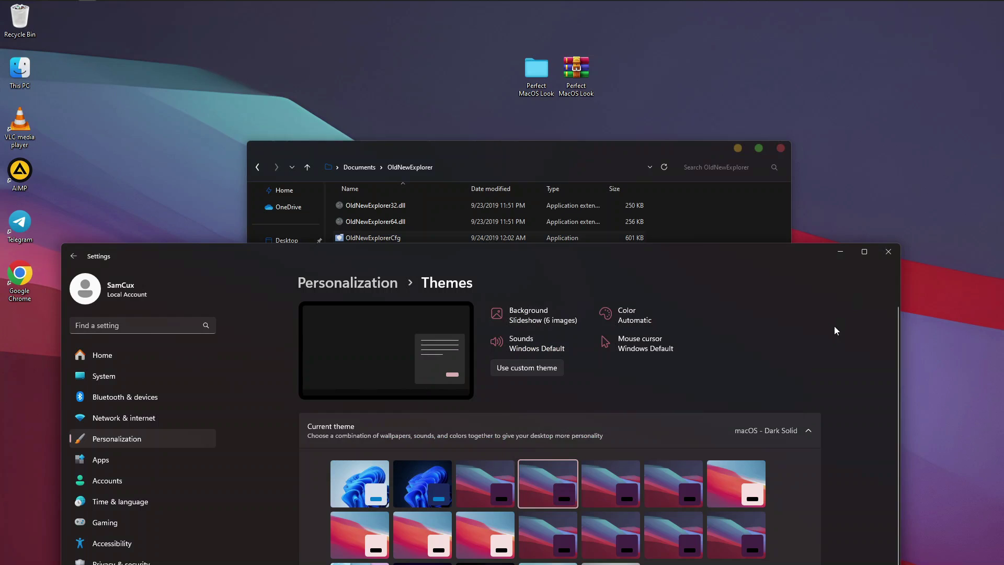
left_click(887, 252)
left_click_drag(484, 150, 488, 140)
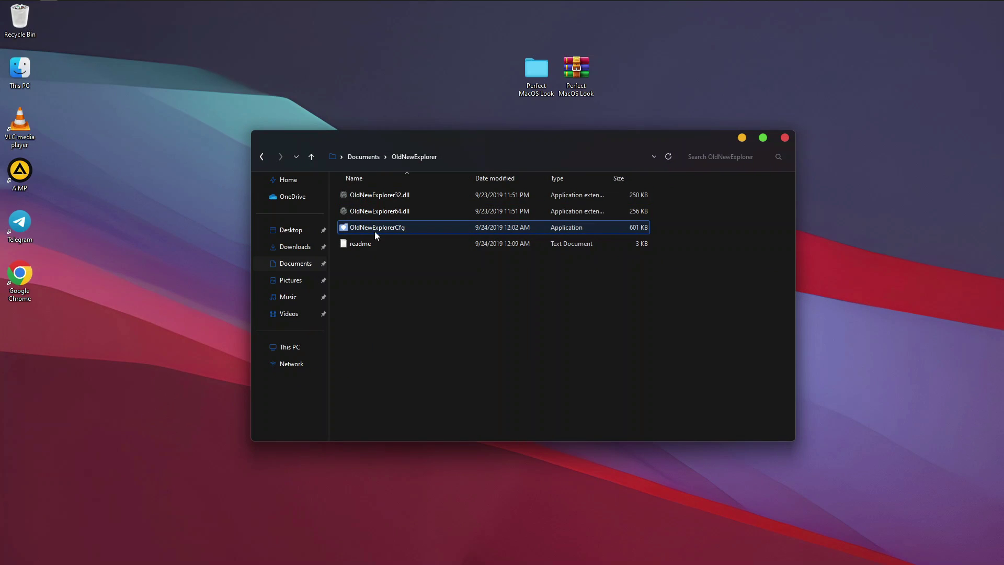
- Copy the Leftsider V1.02 folder from Perfect MacOS Look on the desktop into Documents
left_click(290, 232)
double_click(416, 193)
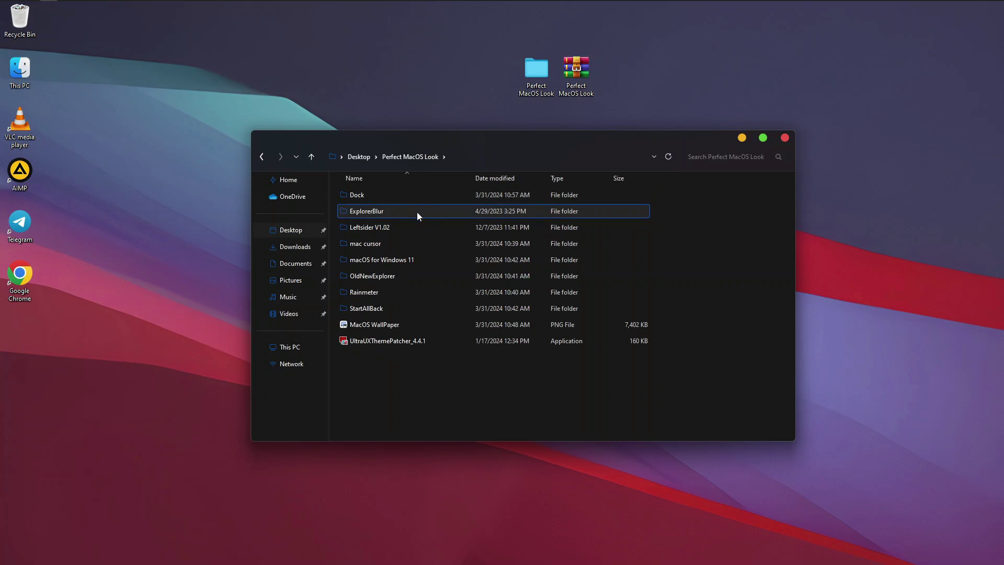
right_click(379, 228)
key("Escape")
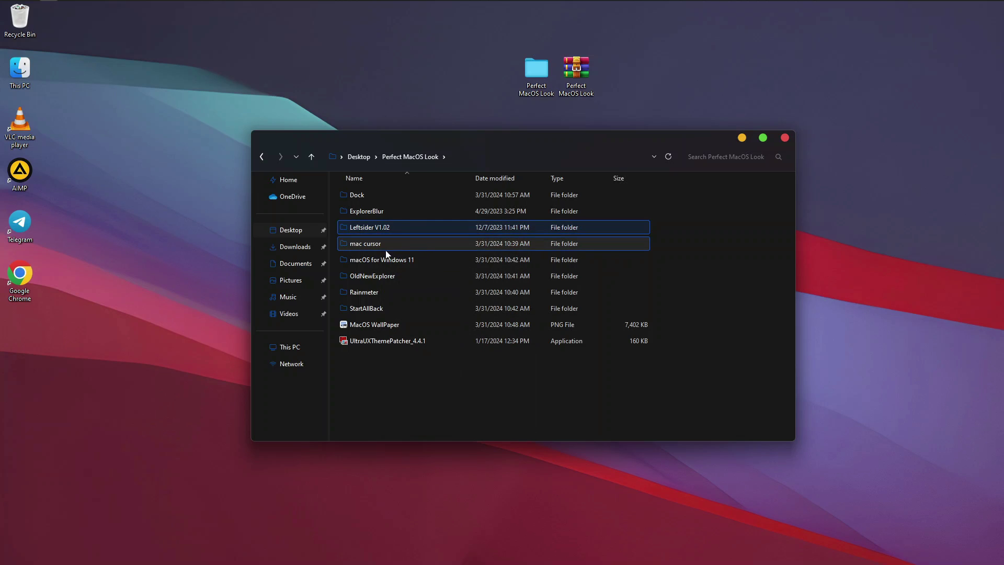
left_click(293, 264)
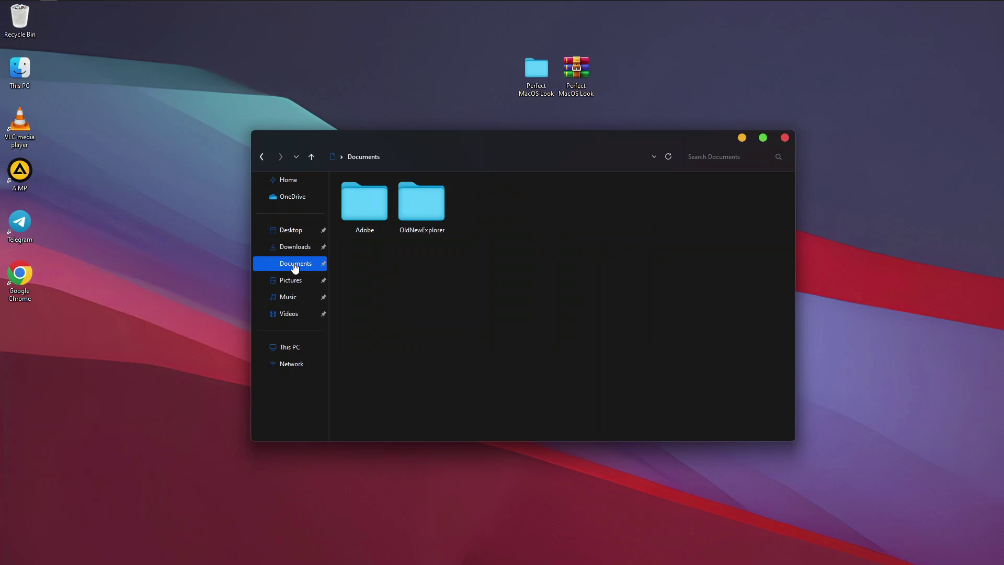
right_click(497, 252)
left_click(509, 263)
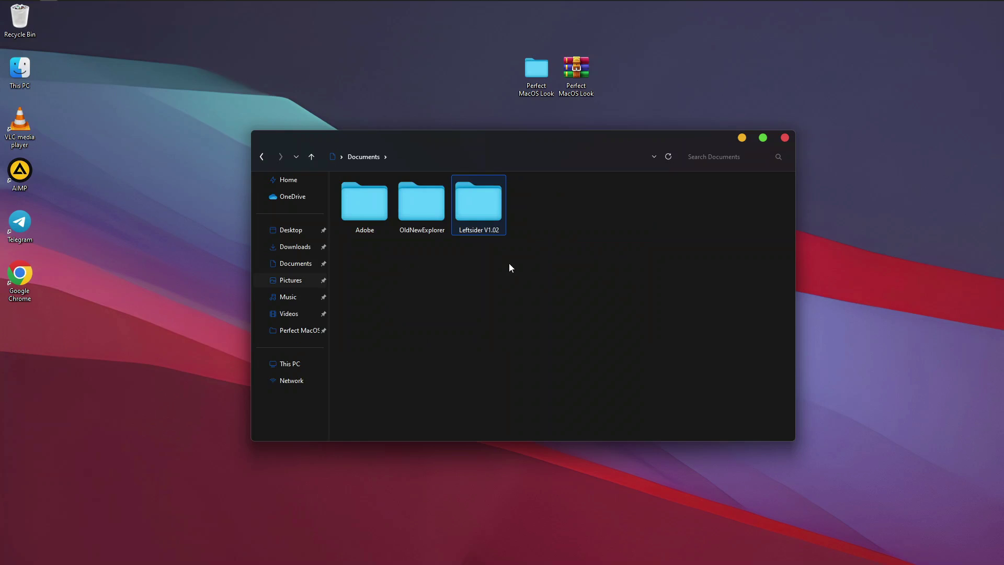
- Run leftsider as administrator from Leftsider V1.02 in Documents, and test the relocated window controls by maximizing and restoring the window
double_click(477, 198)
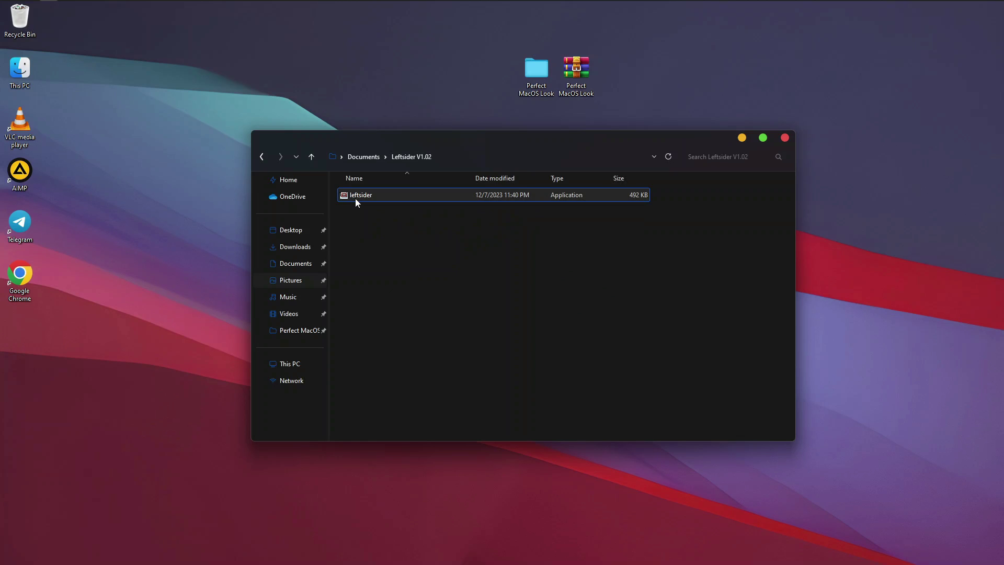
right_click(402, 197)
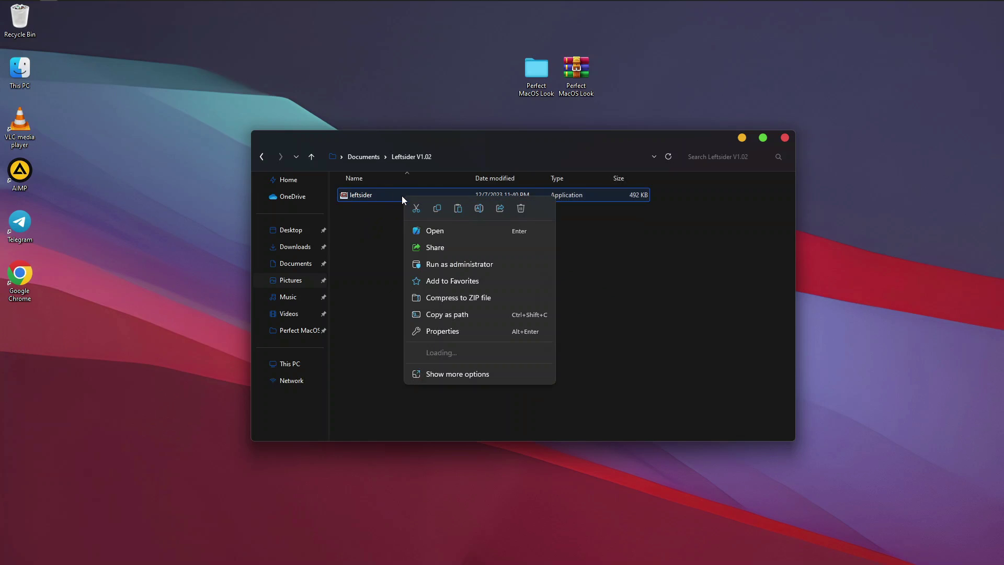
left_click(462, 264)
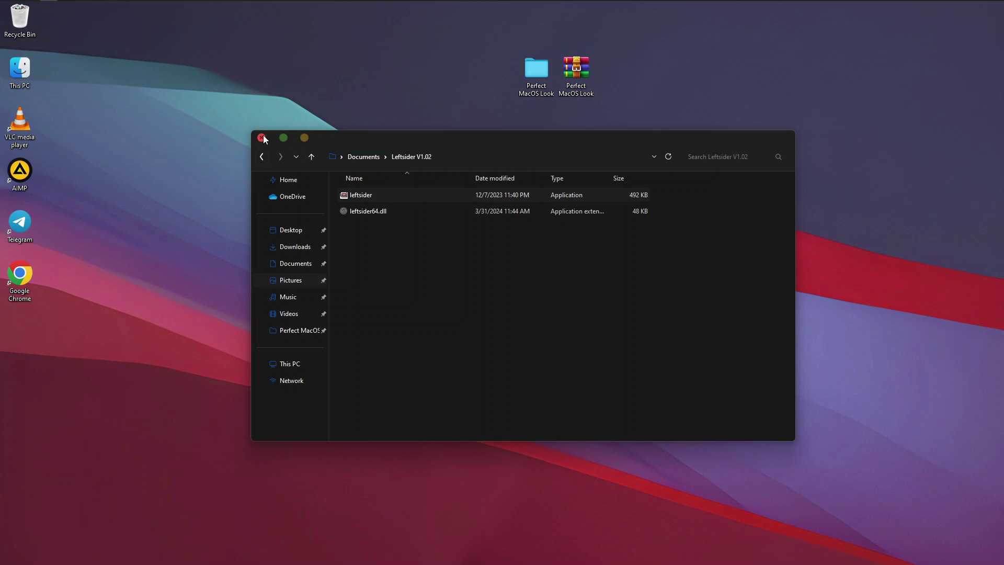
left_click(280, 138)
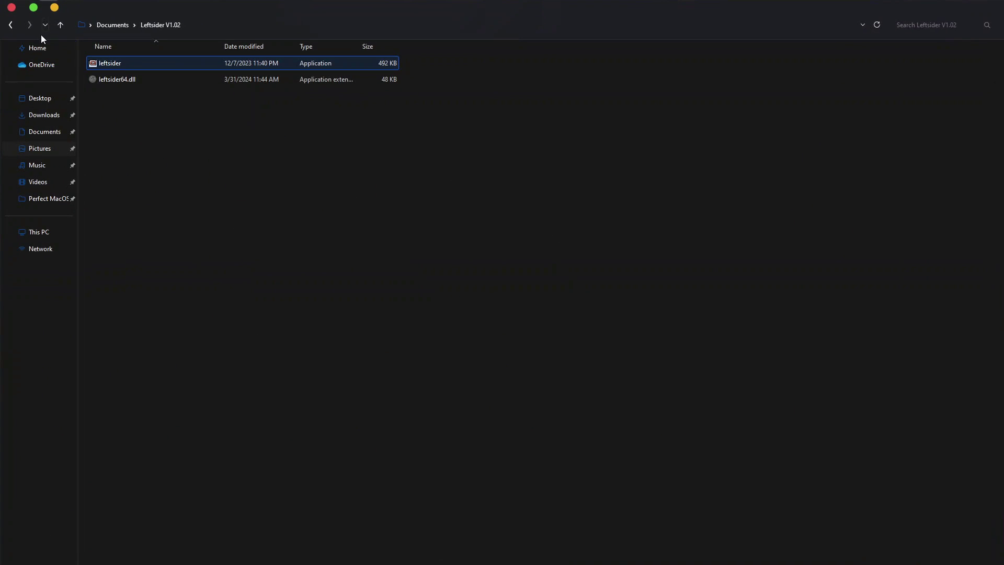
left_click(33, 7)
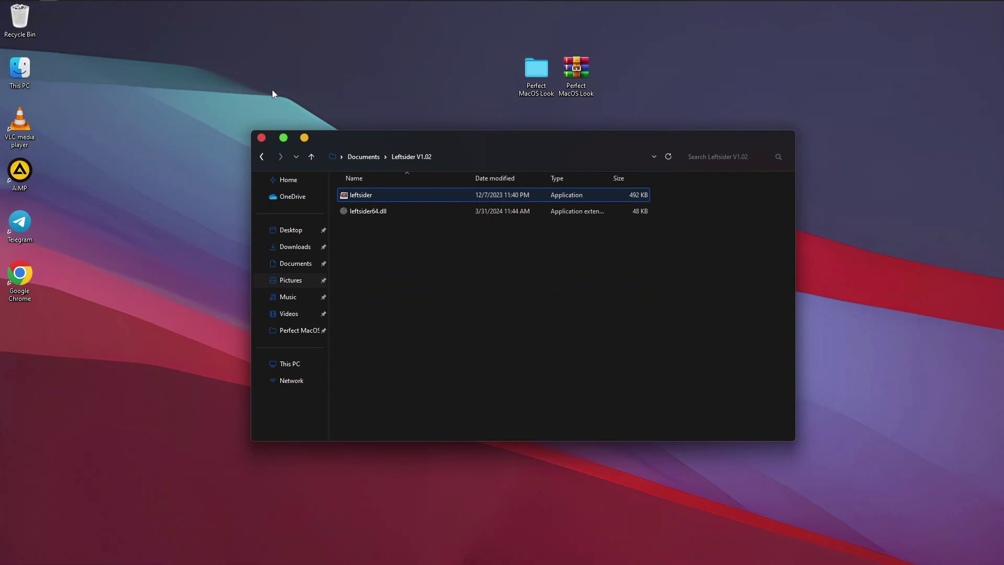
- Copy the ExplorerBlur folder from Perfect MacOS Look on the desktop into Documents
left_click(289, 230)
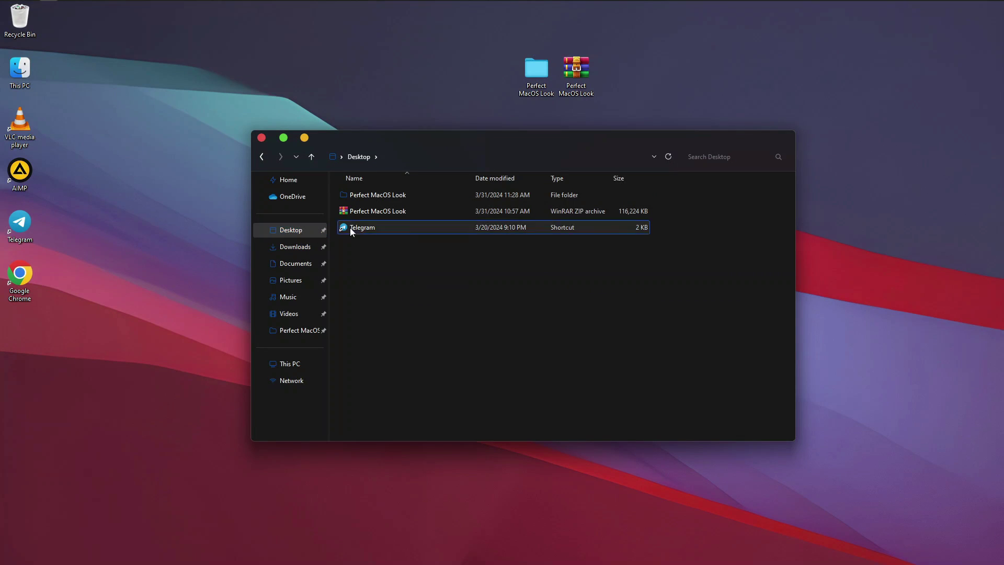
double_click(415, 200)
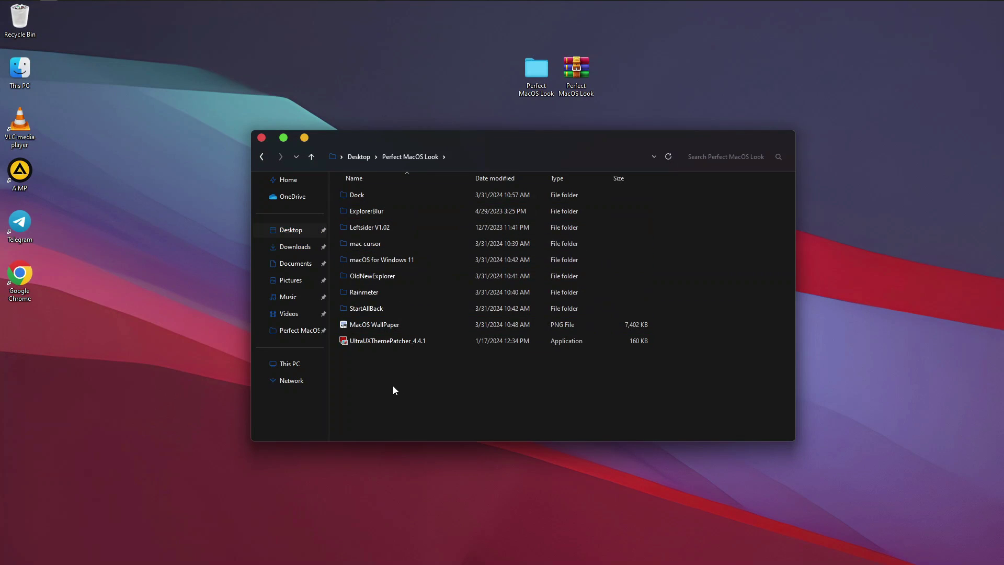
left_click(377, 211)
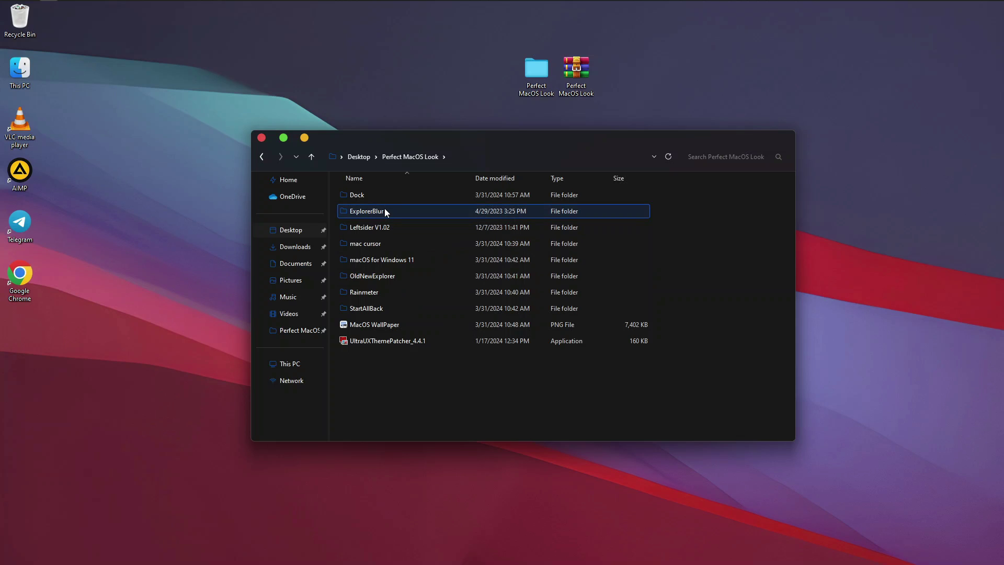
right_click(385, 209)
left_click(413, 222)
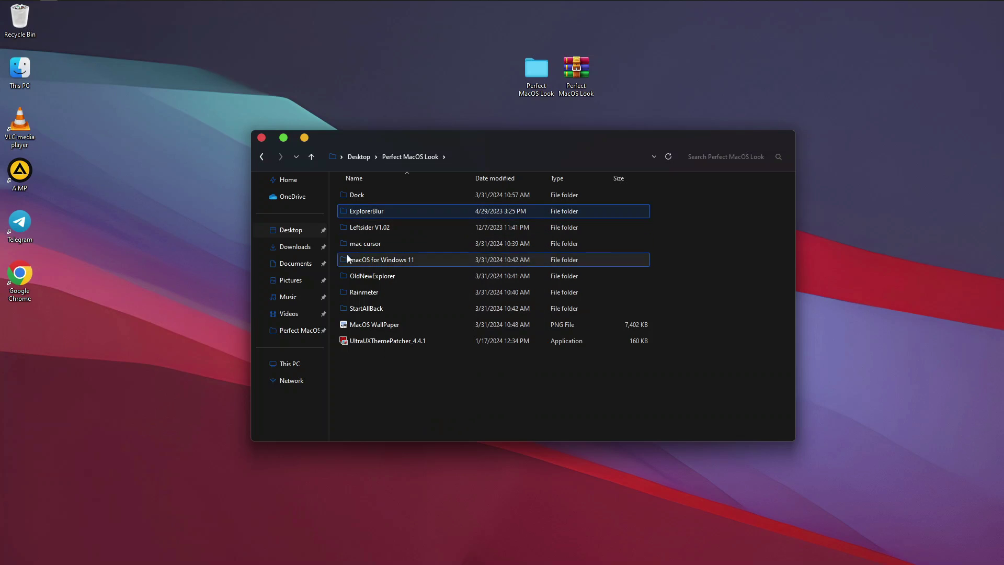
left_click(295, 263)
right_click(496, 284)
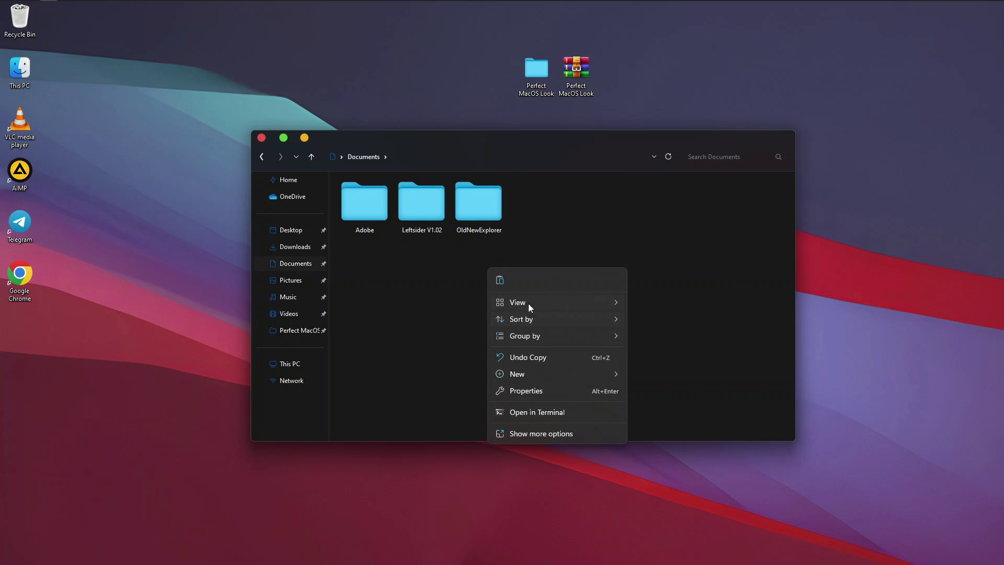
left_click(505, 285)
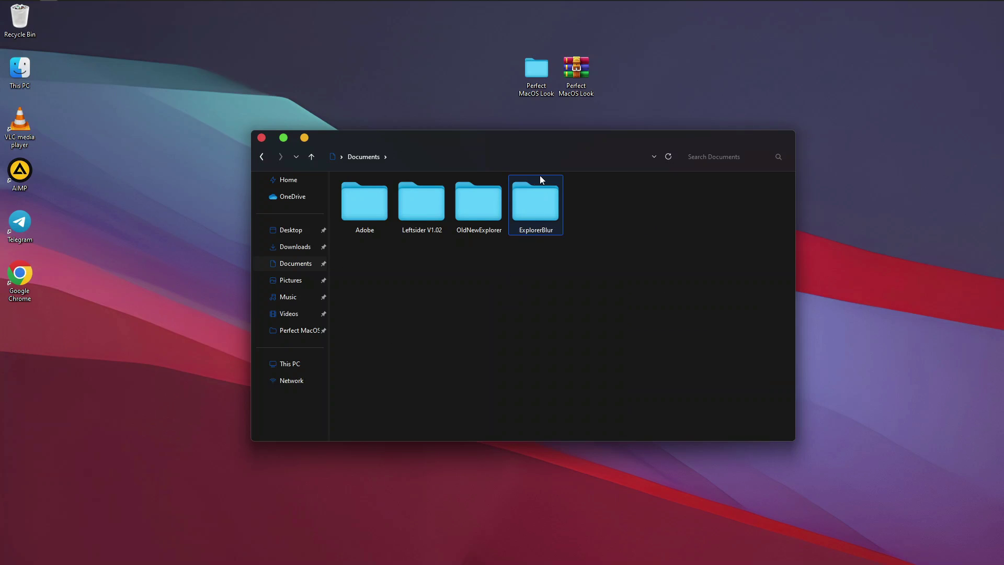
- Run the register script in the copied ExplorerBlur folder as administrator, dismiss its message, and close the command and folder windows
double_click(545, 200)
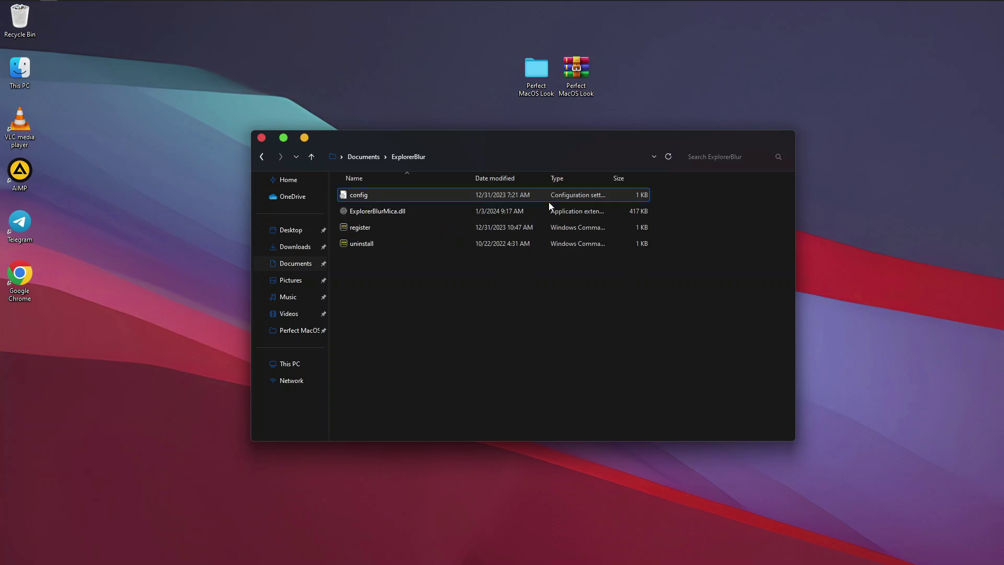
right_click(390, 226)
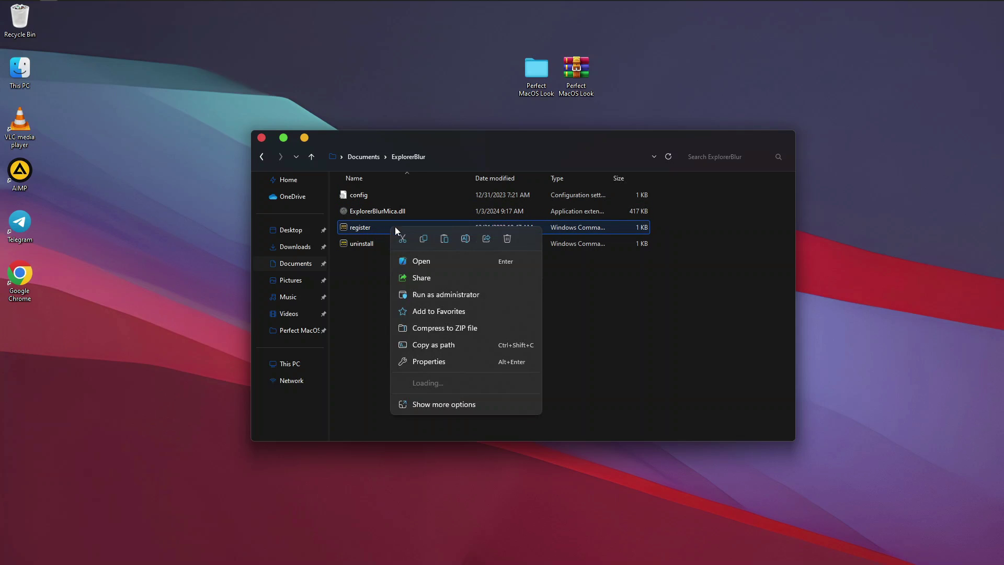
left_click(466, 294)
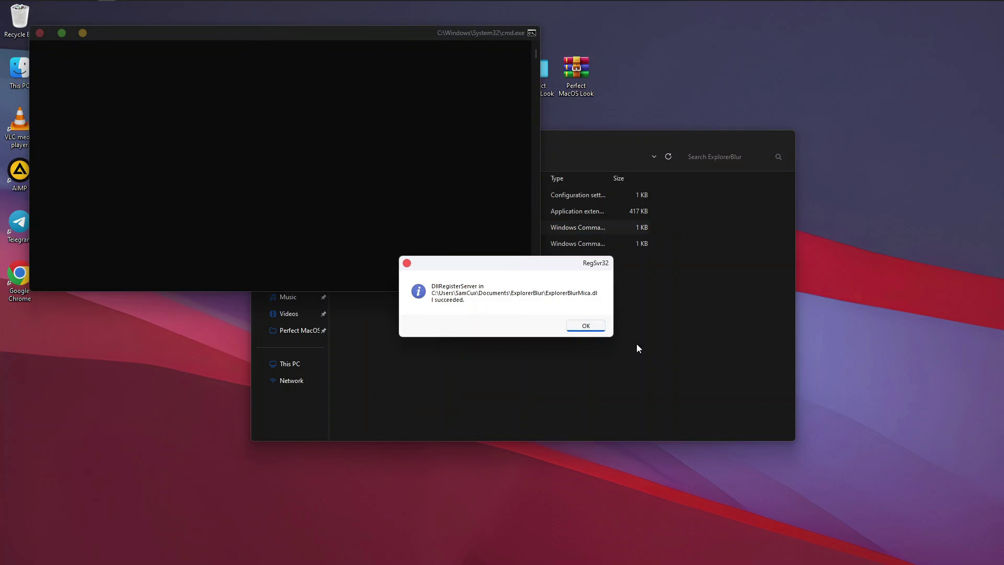
left_click(584, 329)
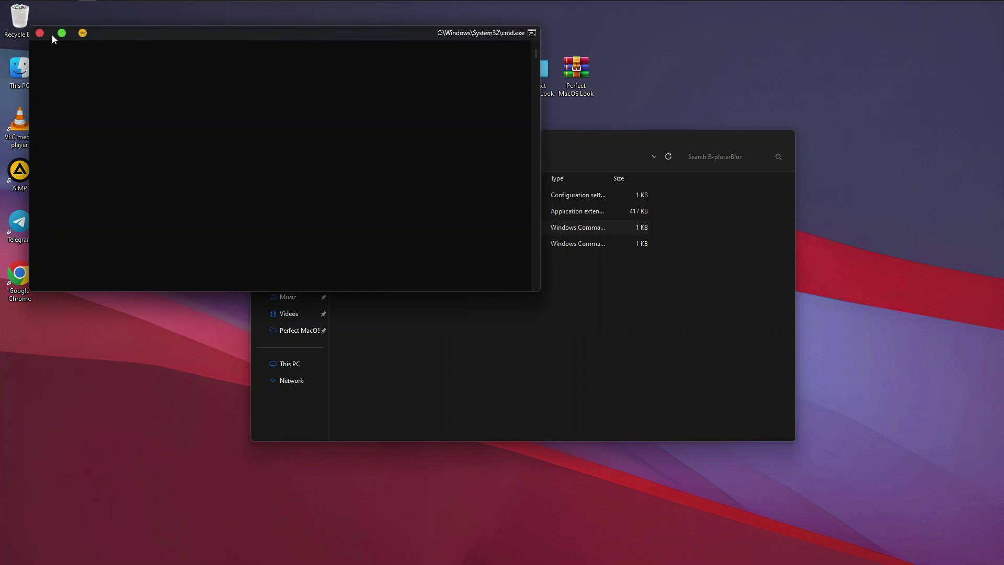
left_click(37, 34)
left_click(262, 138)
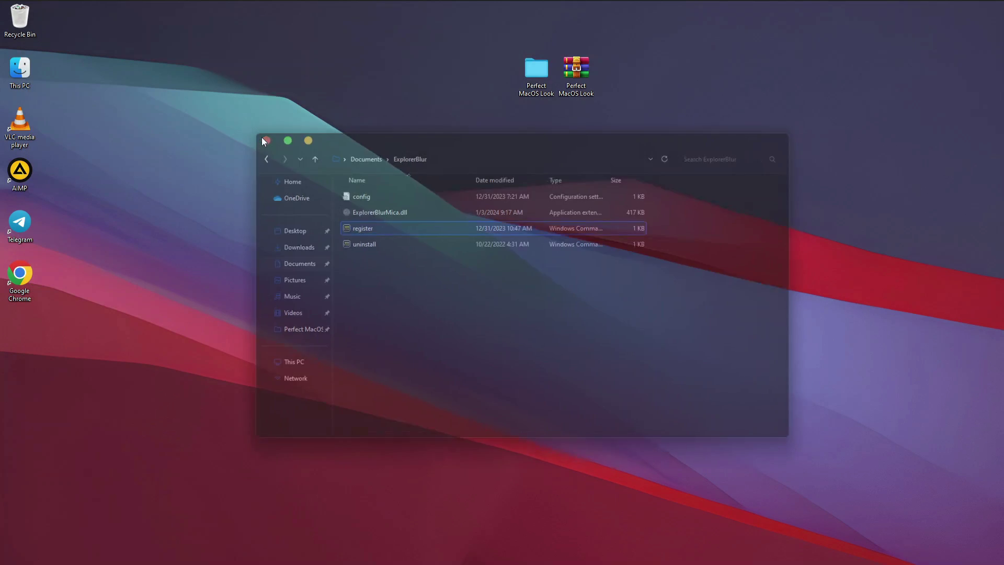
- Set MacOS WallPaper from the Perfect MacOS Look folder as the desktop background, and move the folder window to check its blur
double_click(523, 77)
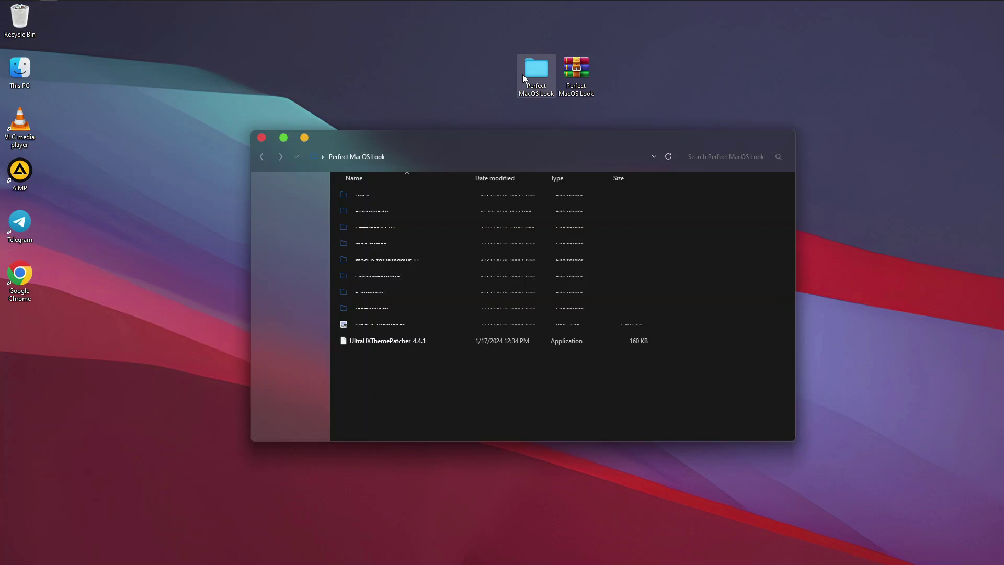
left_click_drag(412, 138, 454, 172)
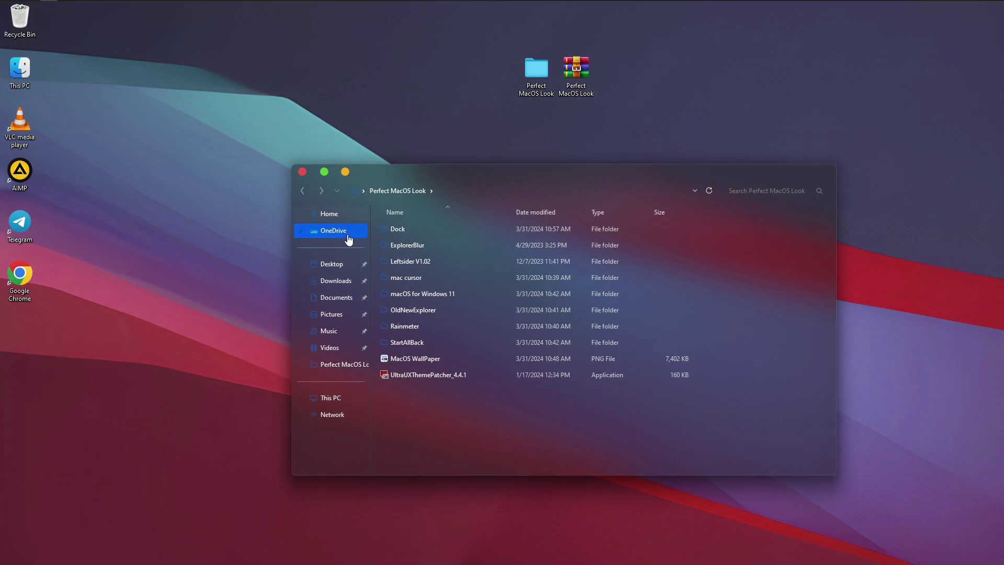
right_click(437, 358)
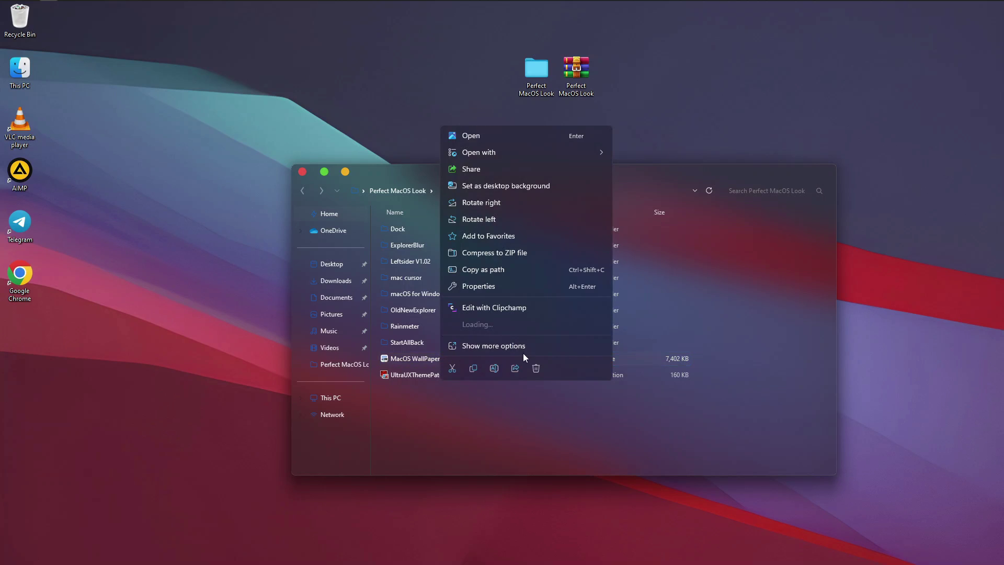
left_click(542, 186)
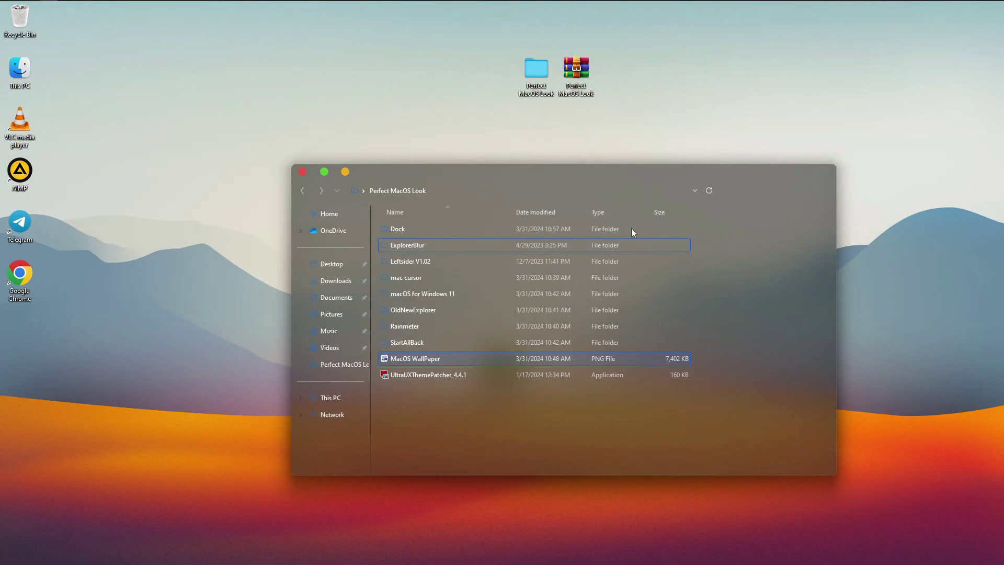
left_click_drag(600, 171, 601, 155)
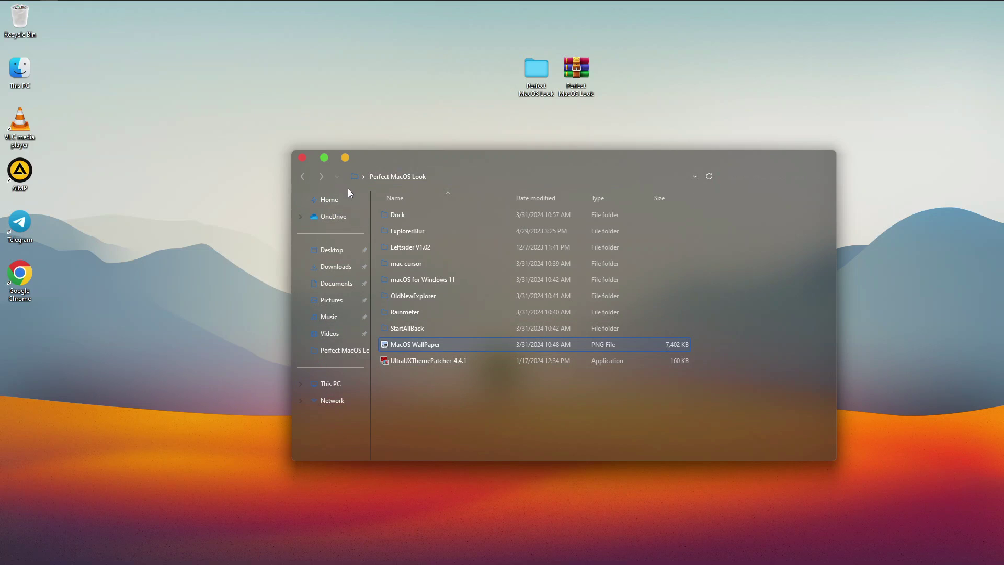
mouse_move(468, 159)
left_mouse_down()
mouse_move(346, 150)
mouse_move(450, 124)
mouse_move(522, 78)
mouse_move(283, 42)
mouse_move(256, 214)
mouse_move(466, 142)
left_mouse_up()
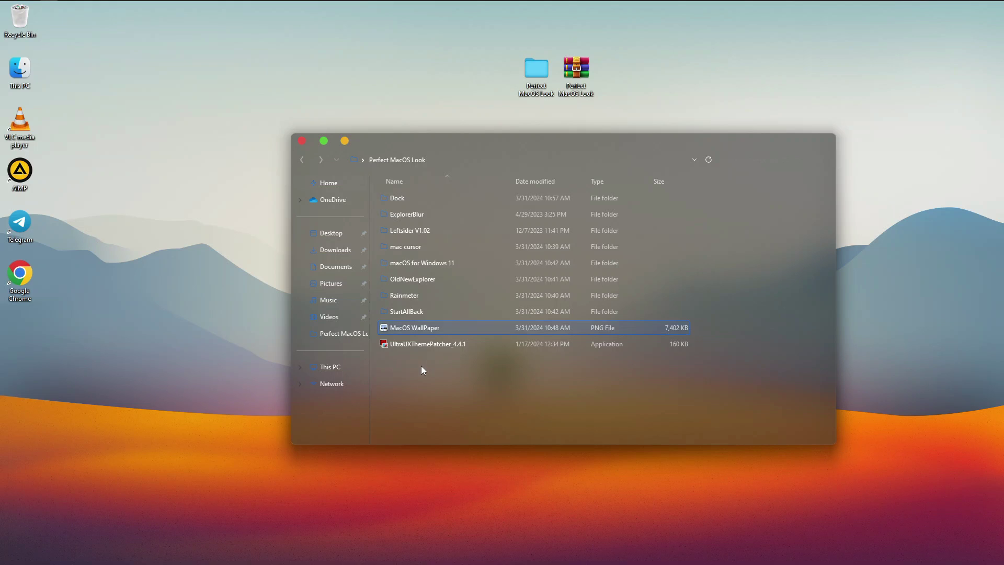
- Copy the MyDockFinder folder from Dock in Perfect MacOS Look to the root of Local Disk (C:)
mouse_move(429, 350)
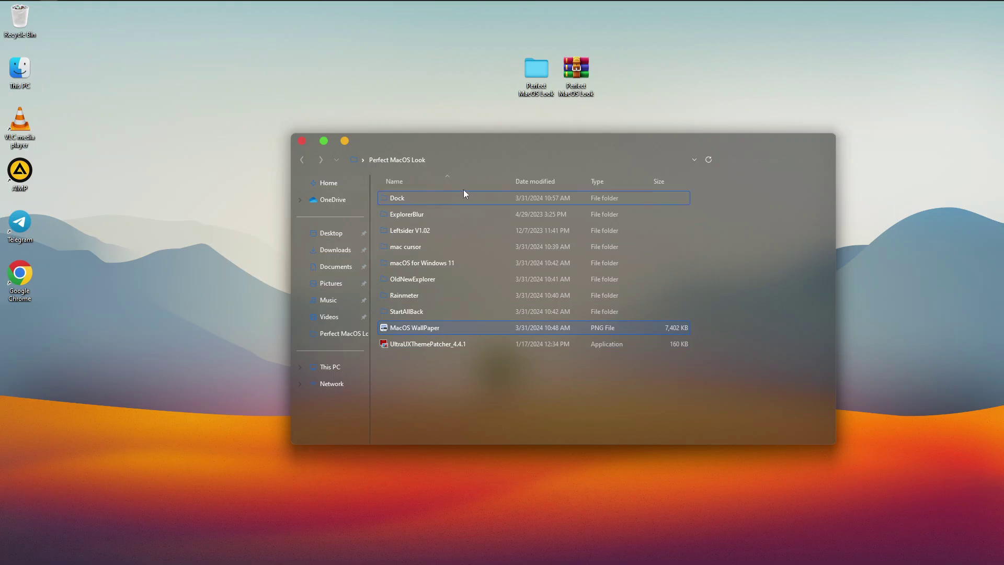
left_click(401, 199)
double_click(400, 199)
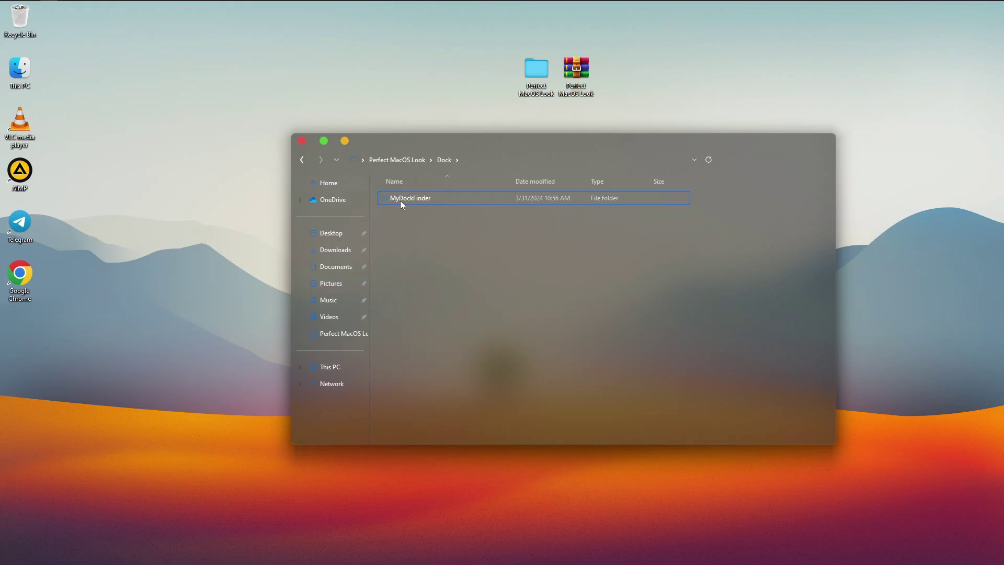
right_click(451, 198)
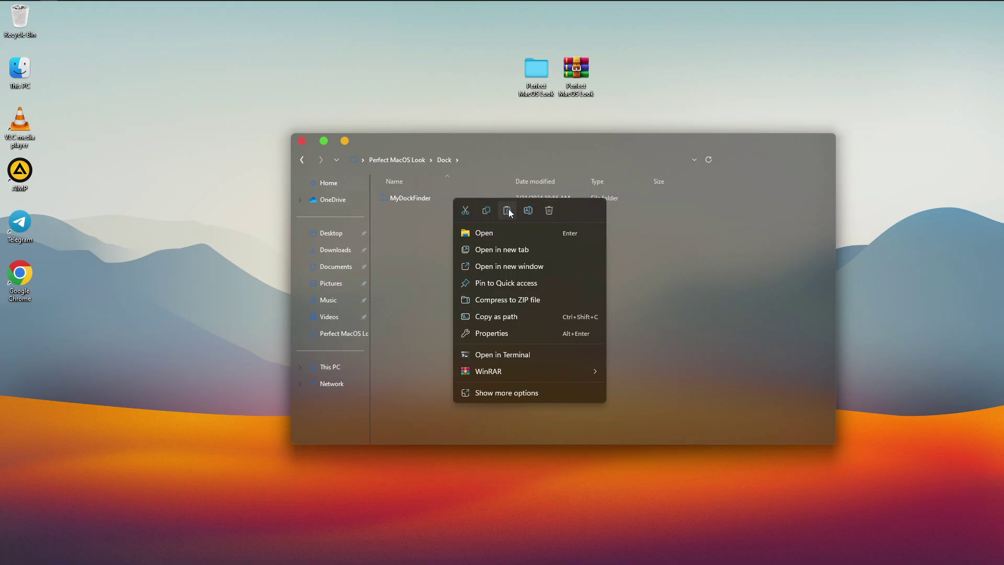
left_click(486, 210)
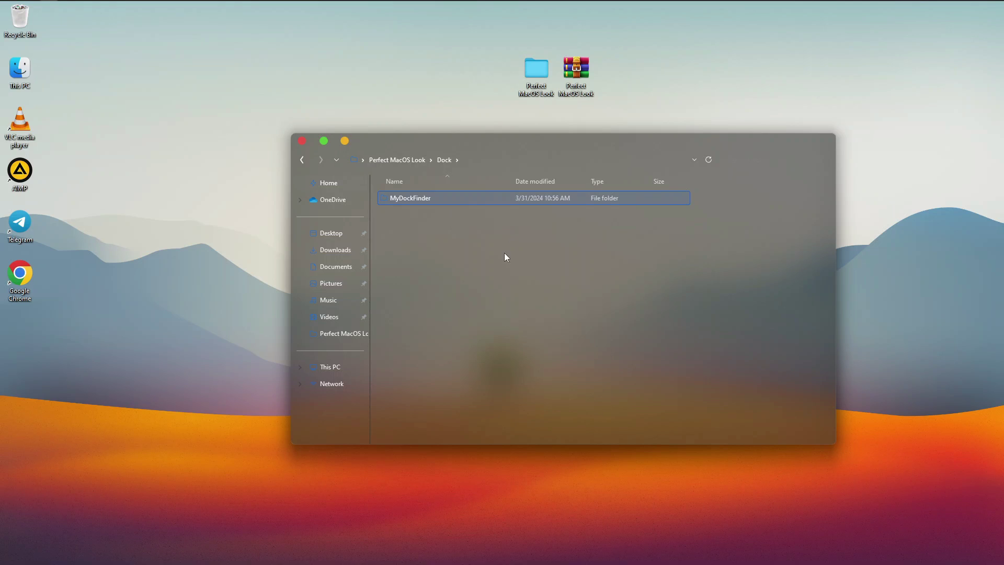
left_click(342, 374)
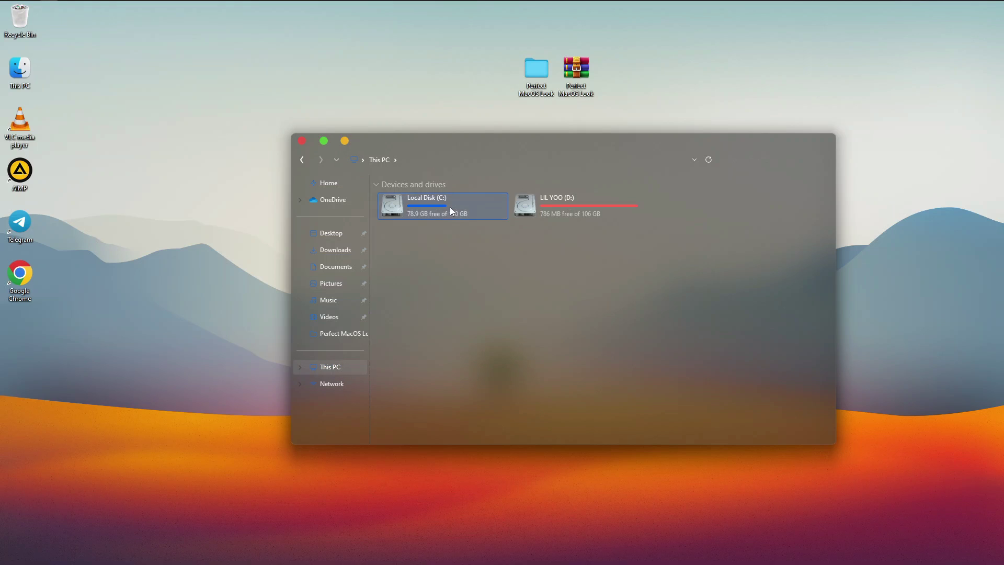
double_click(449, 206)
right_click(419, 332)
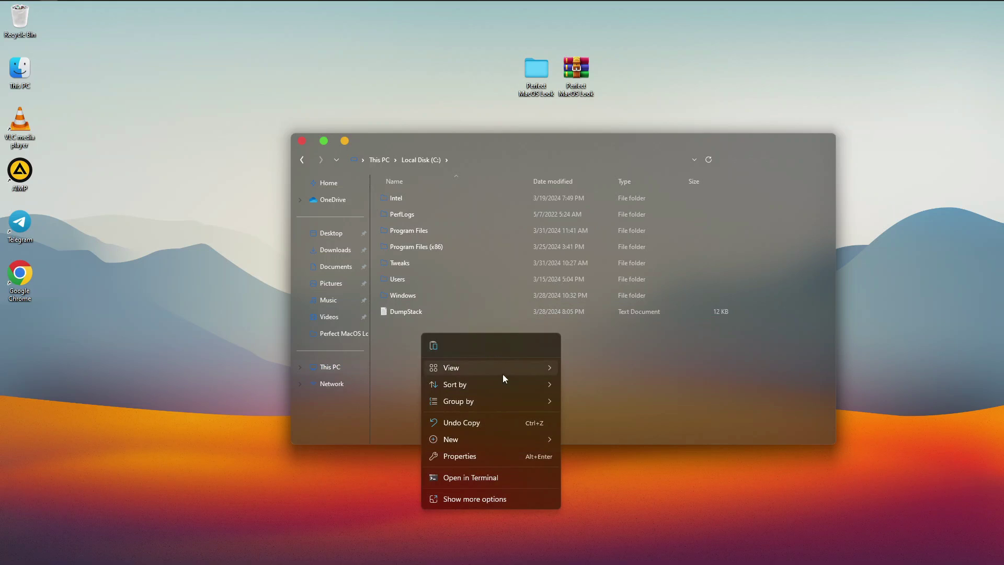
left_click(433, 346)
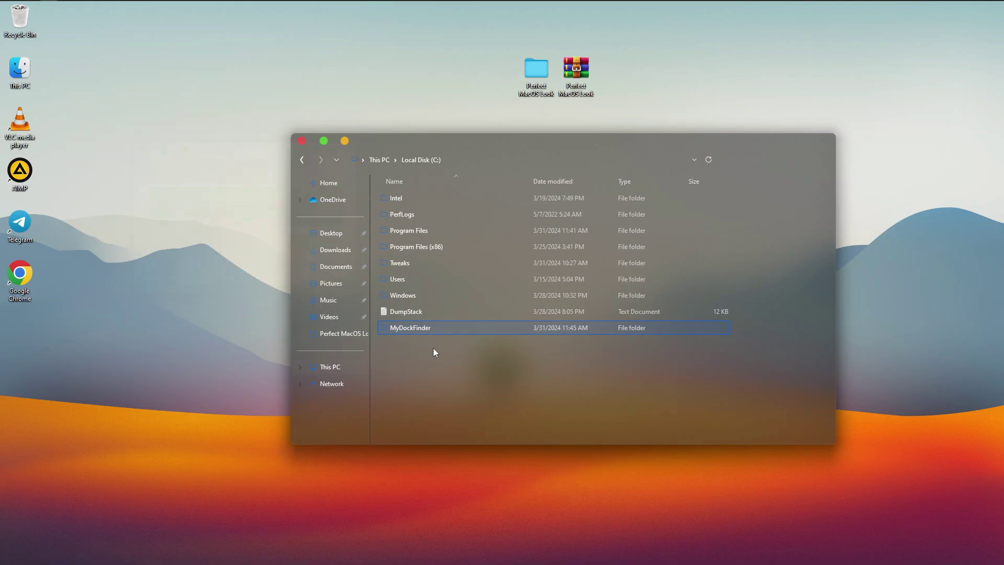
- Launch Dock_64 from the MyDockFinder folder on Local Disk (C:) and allow it public and private network access
double_click(426, 326)
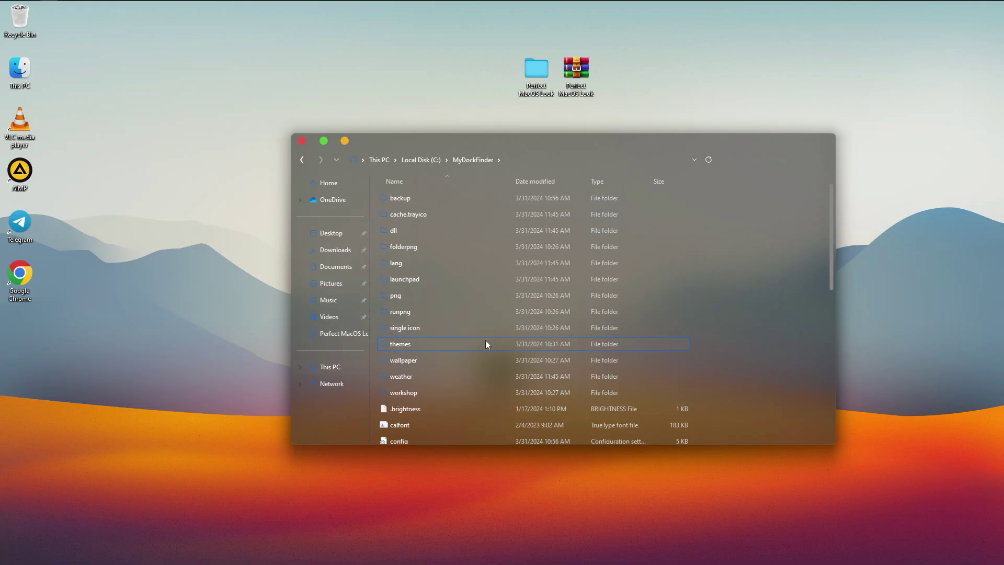
scroll(439, 274, "down", 3)
scroll(439, 275, "down", 2)
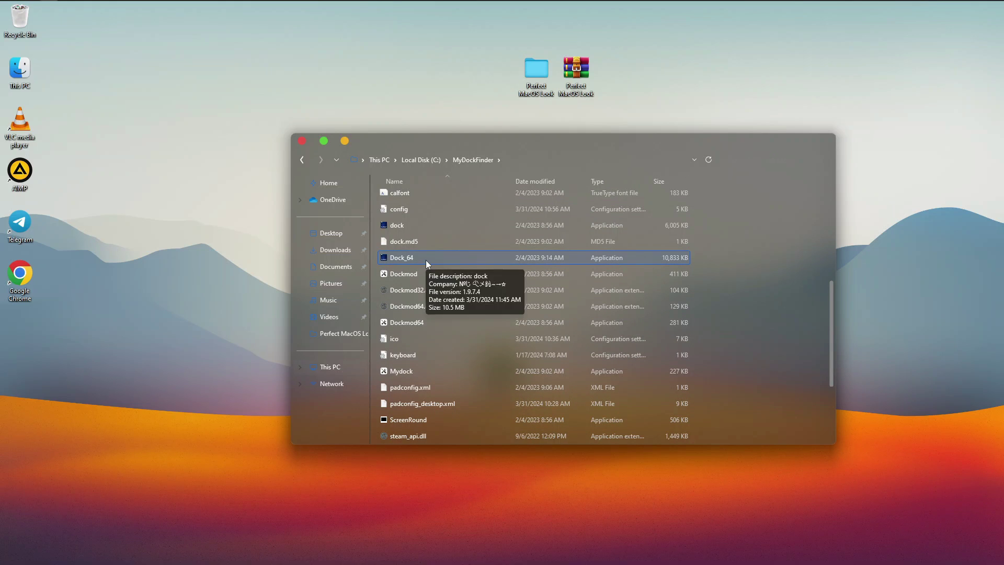
right_click(426, 259)
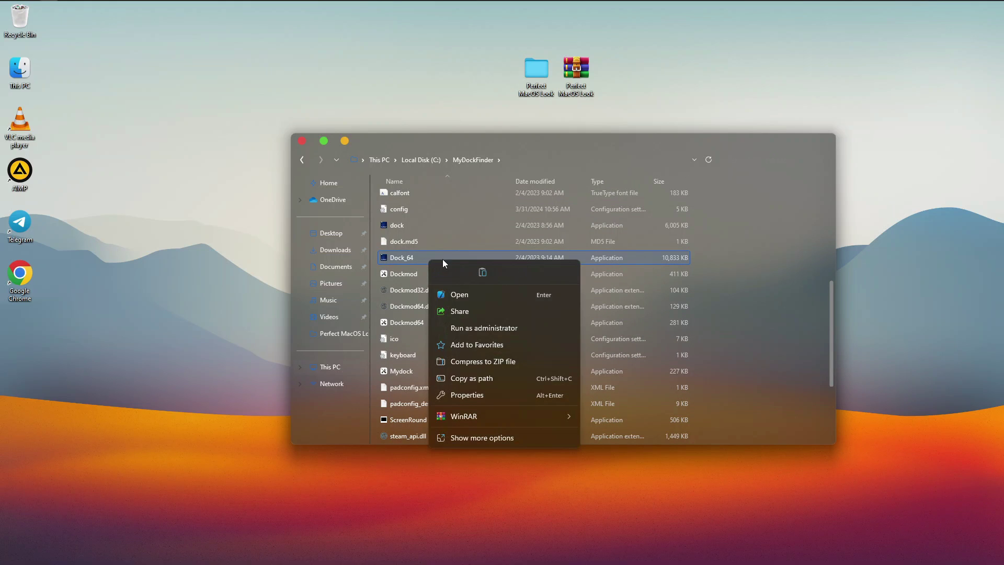
left_click(464, 295)
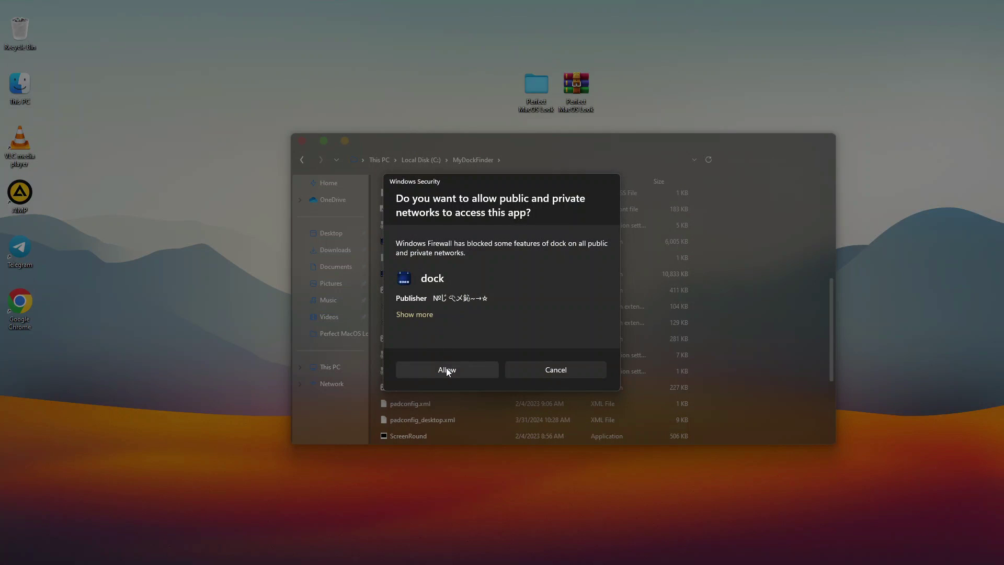
left_click(446, 369)
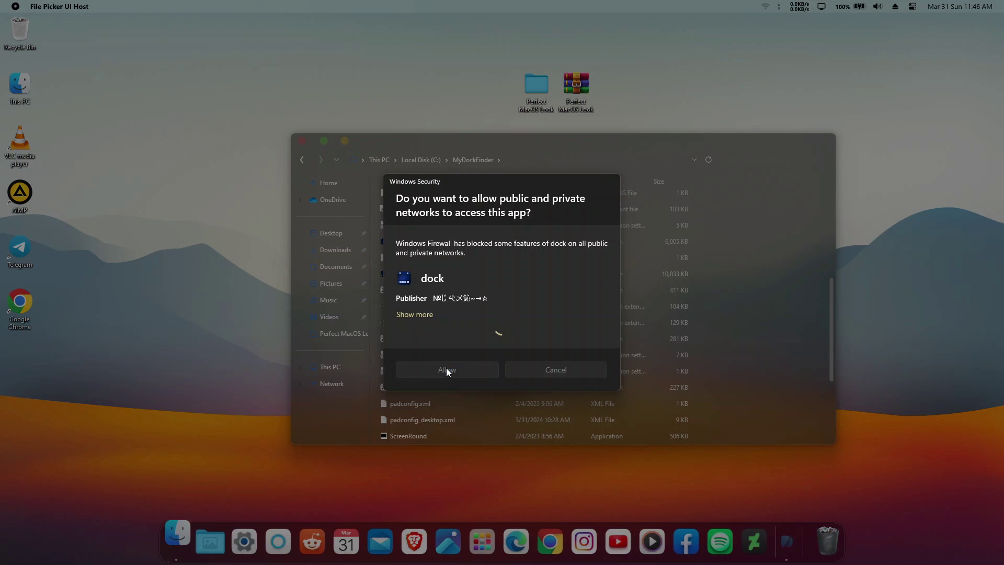
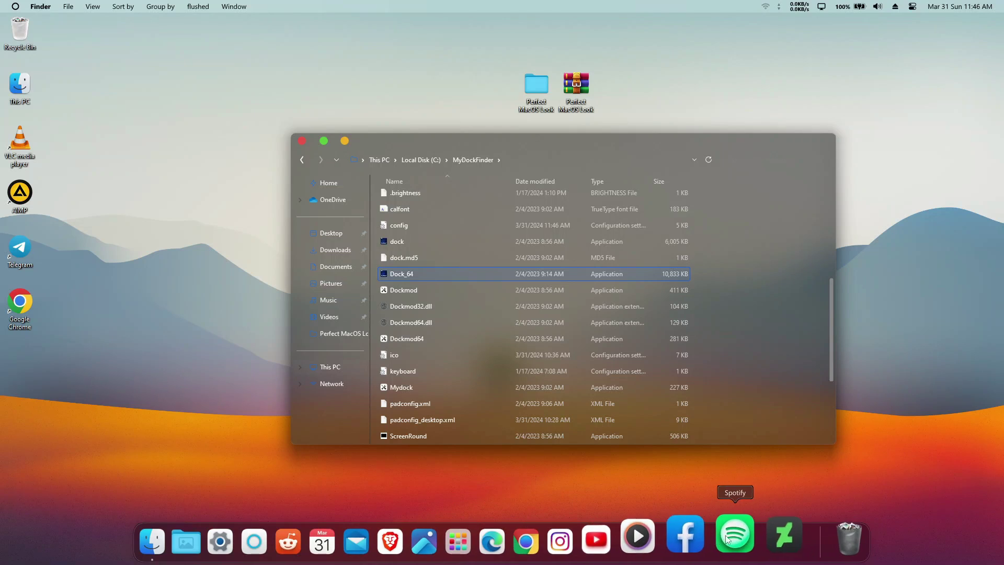
- Restore the SamCux dock layout backup in MyDockFinder's Advanced preferences and restart the program
right_click(789, 535)
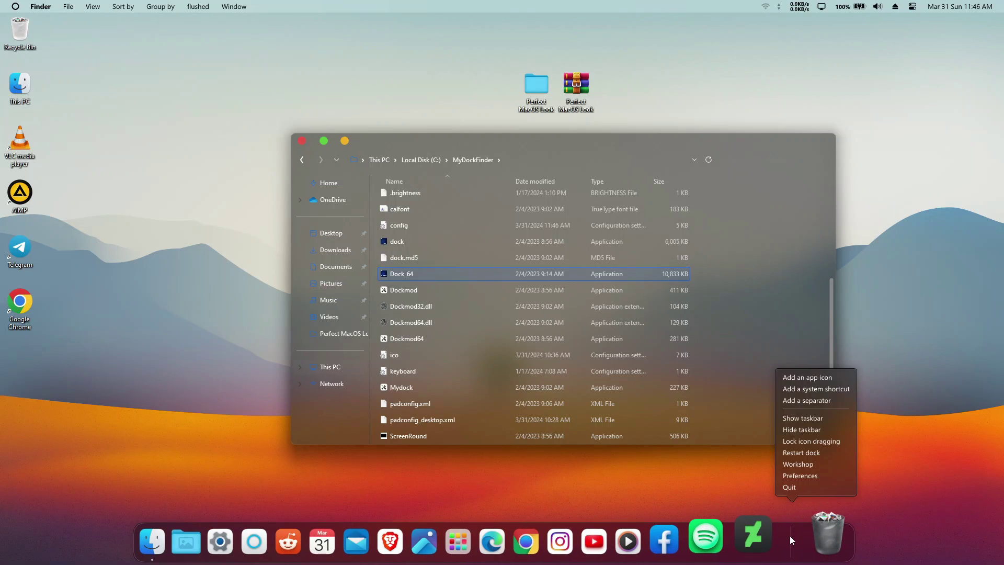
left_click(802, 476)
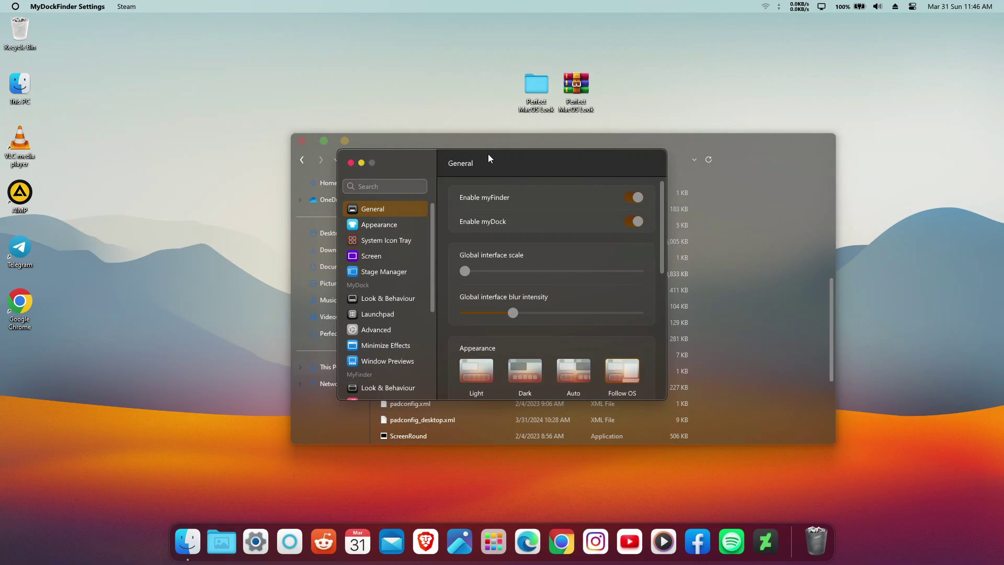
scroll(374, 353, "down", 5)
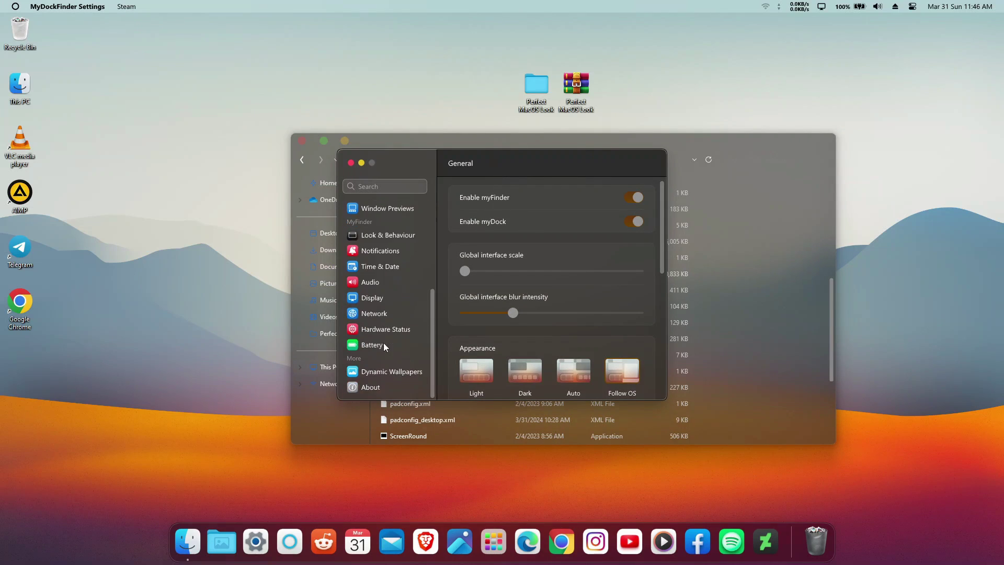
scroll(381, 296, "up", 5)
left_click(377, 328)
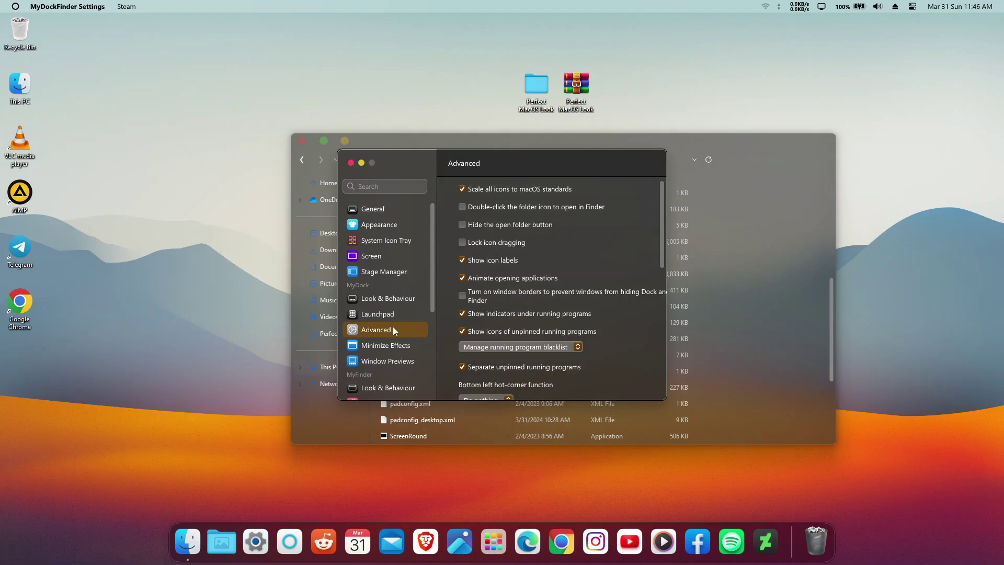
scroll(575, 269, "down", 10)
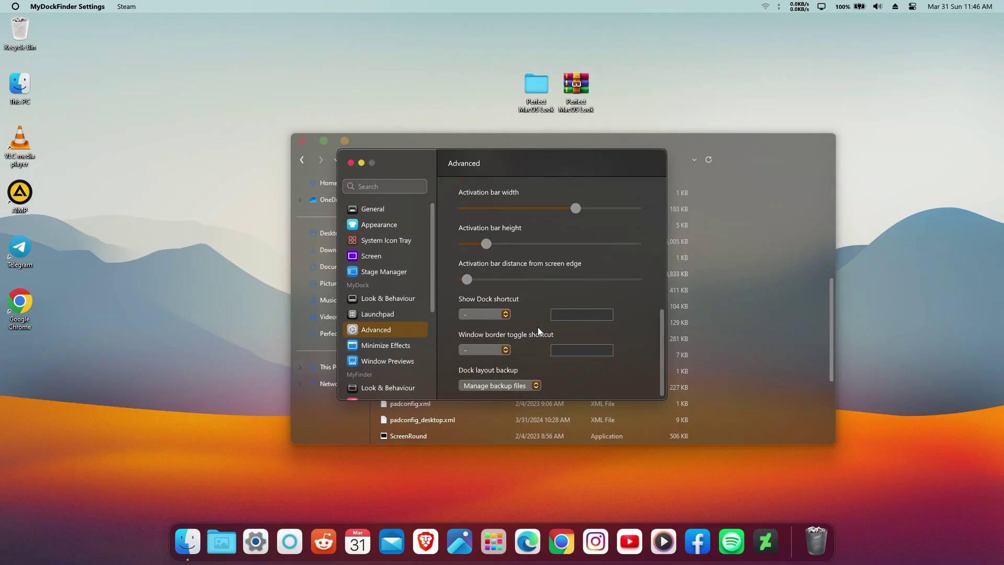
left_click(524, 389)
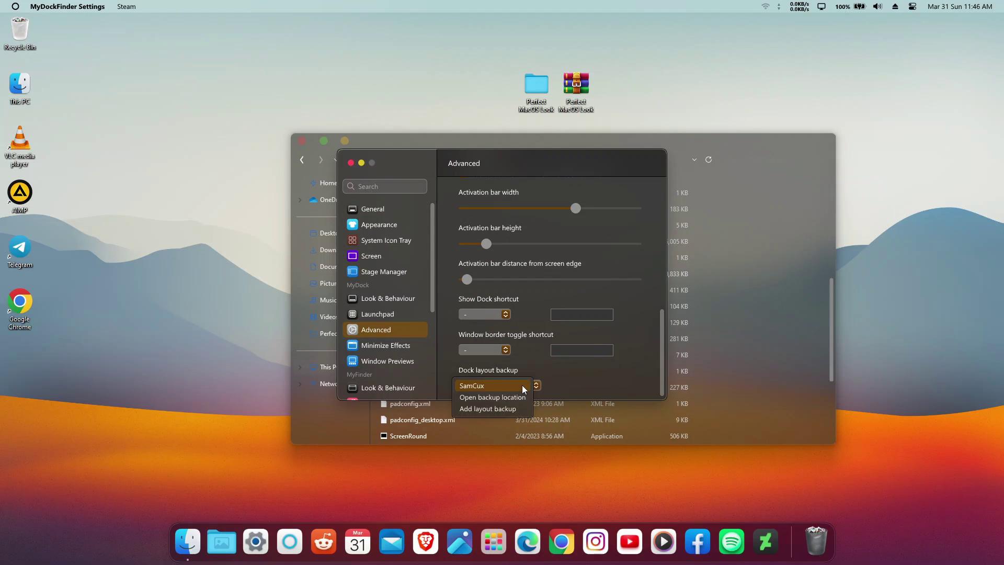
left_click(471, 390)
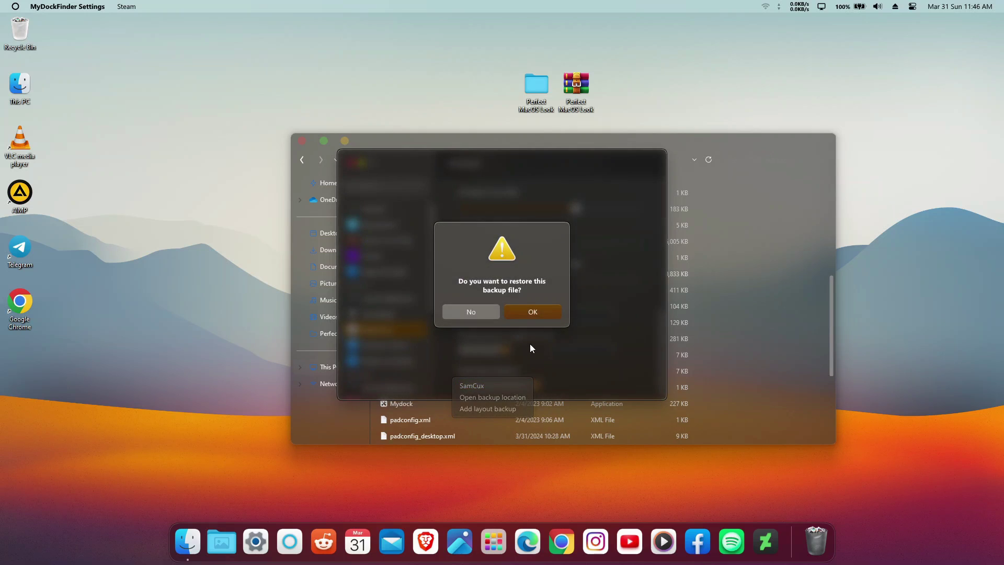
left_click(538, 315)
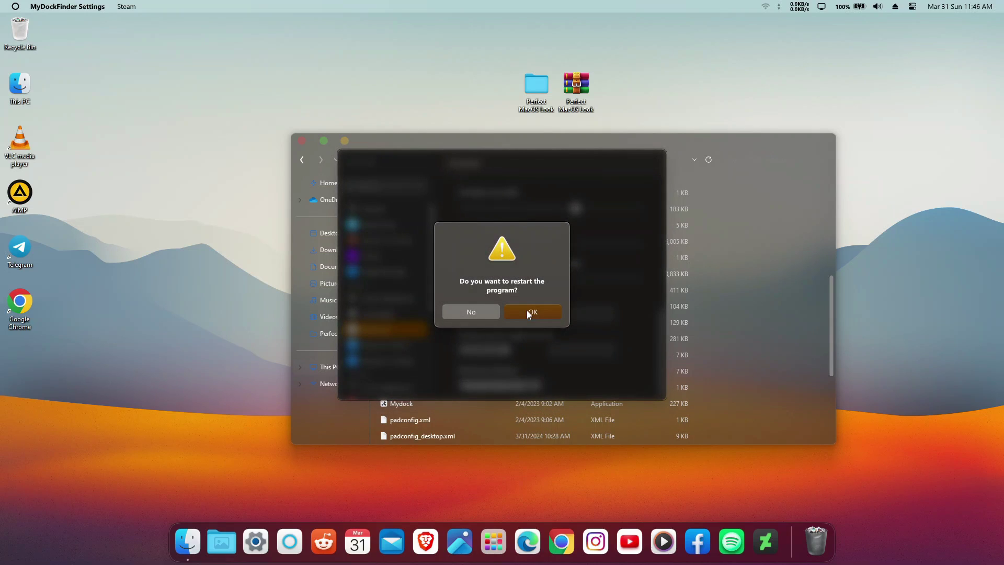
left_click(526, 311)
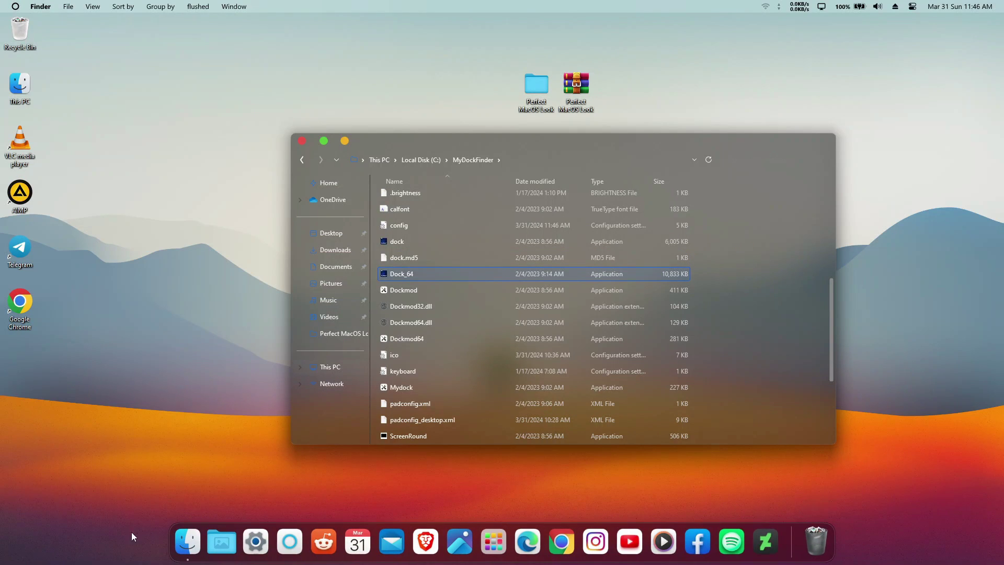
- Test minimizing and restoring the MyDockFinder folder window from the dock's Finder icon, and close the window
left_click(183, 538)
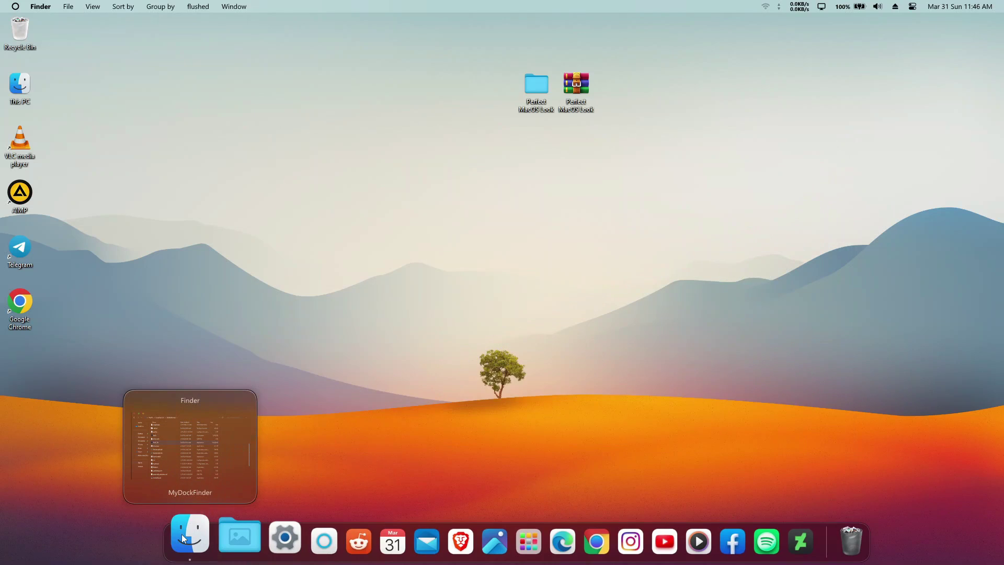
left_click(181, 536)
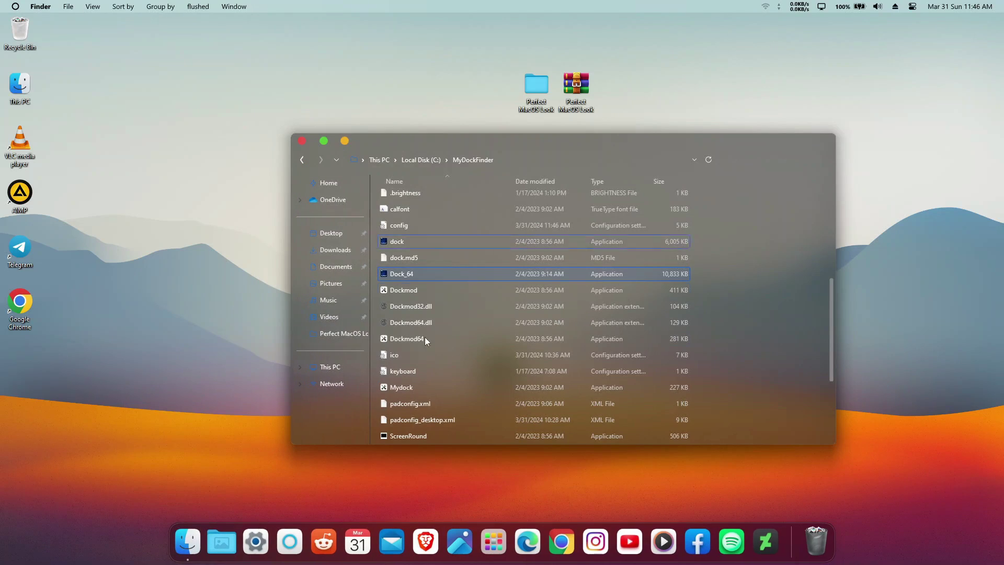
left_click(186, 538)
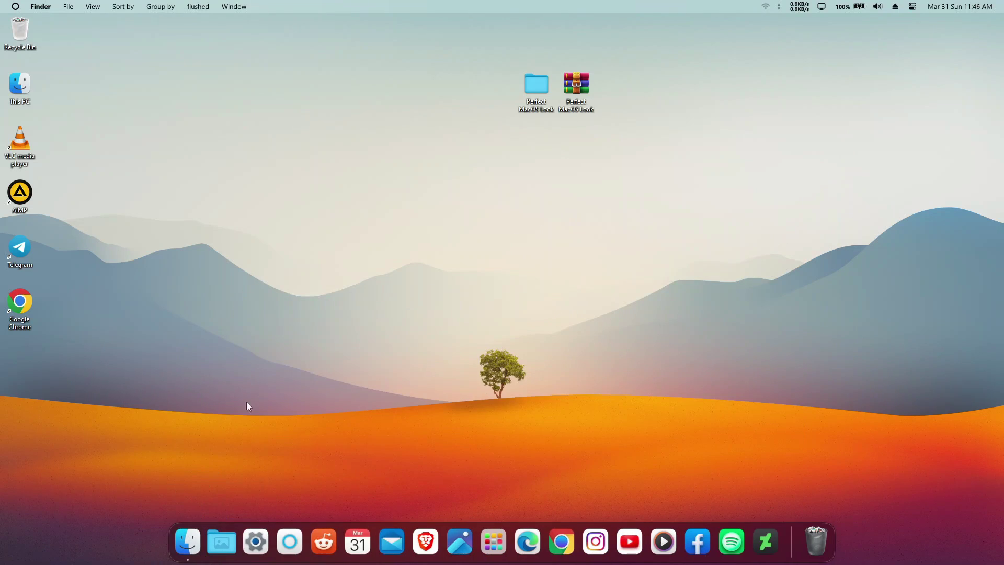
left_click(186, 538)
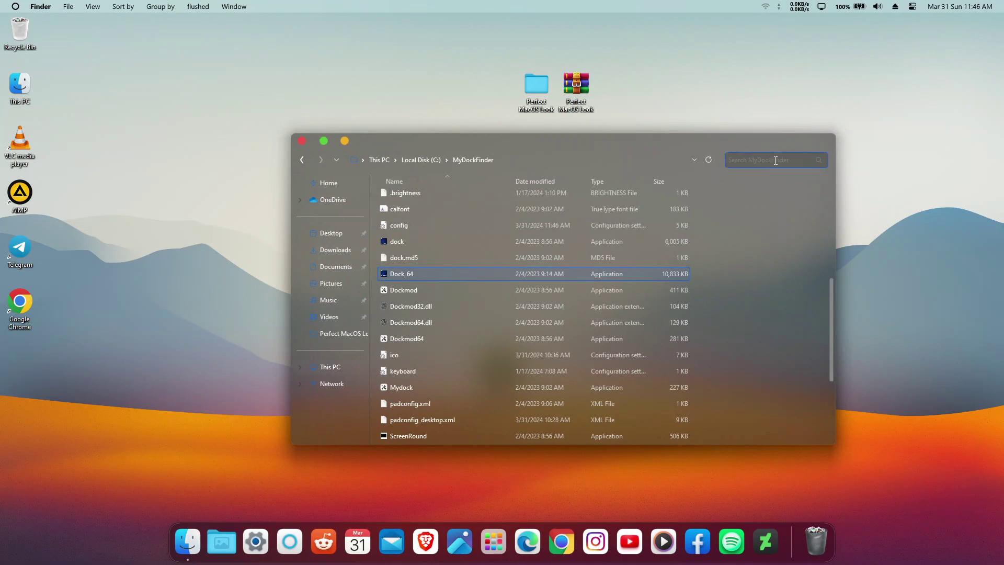
left_click(306, 140)
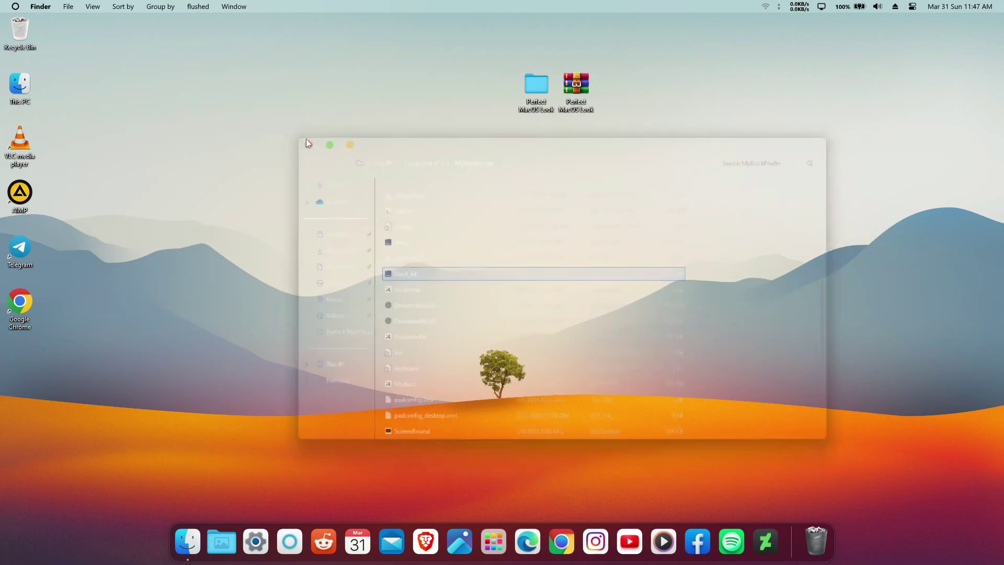
- Set MyDockFinder's start on boot method to Start as a service in its General preferences and close the preferences
right_click(795, 535)
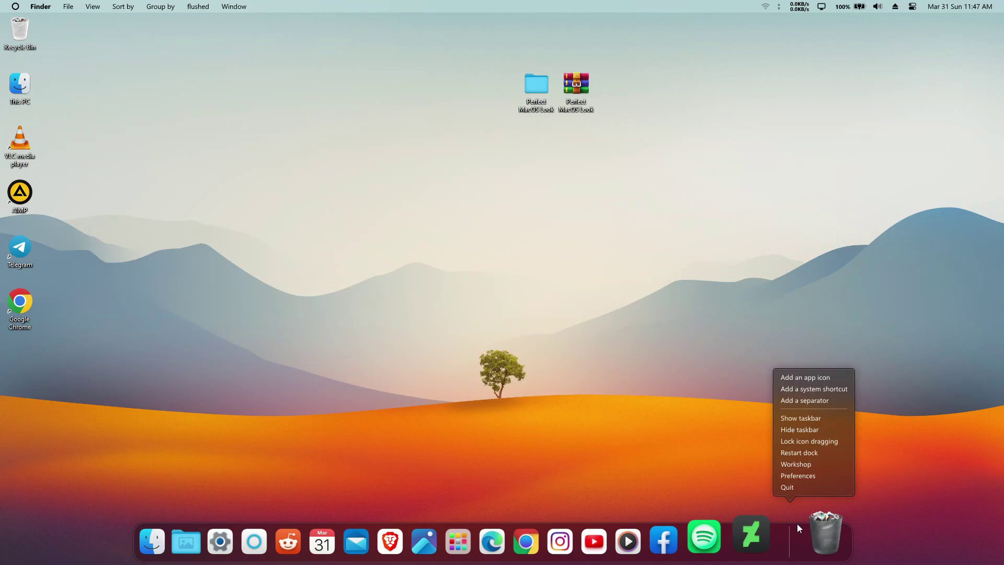
left_click(810, 478)
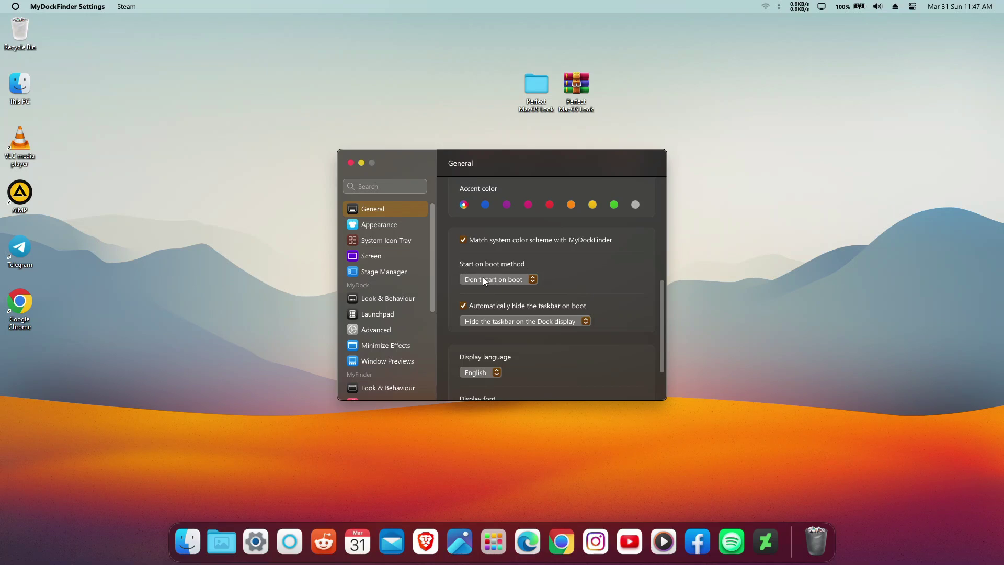
left_click(528, 279)
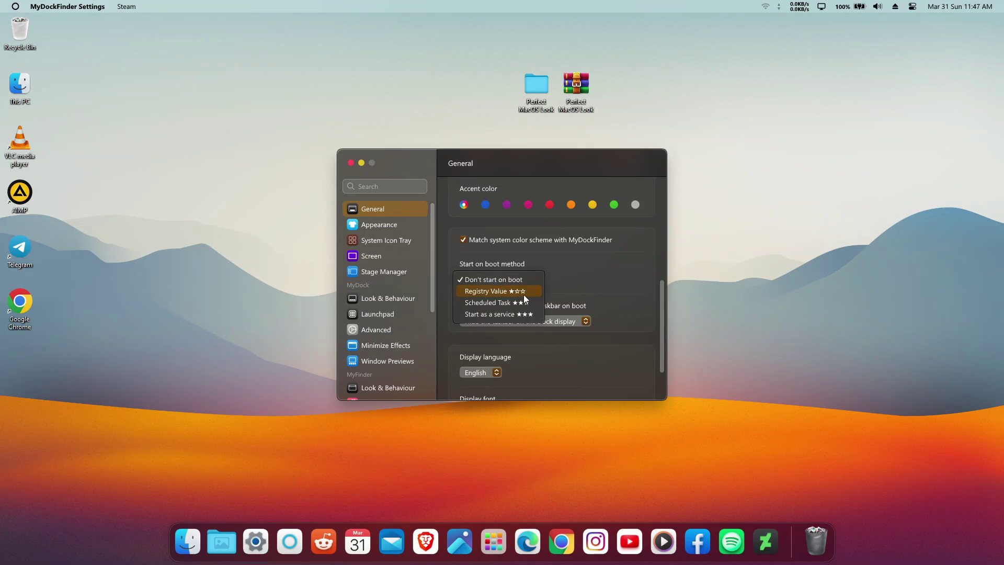
left_click(484, 313)
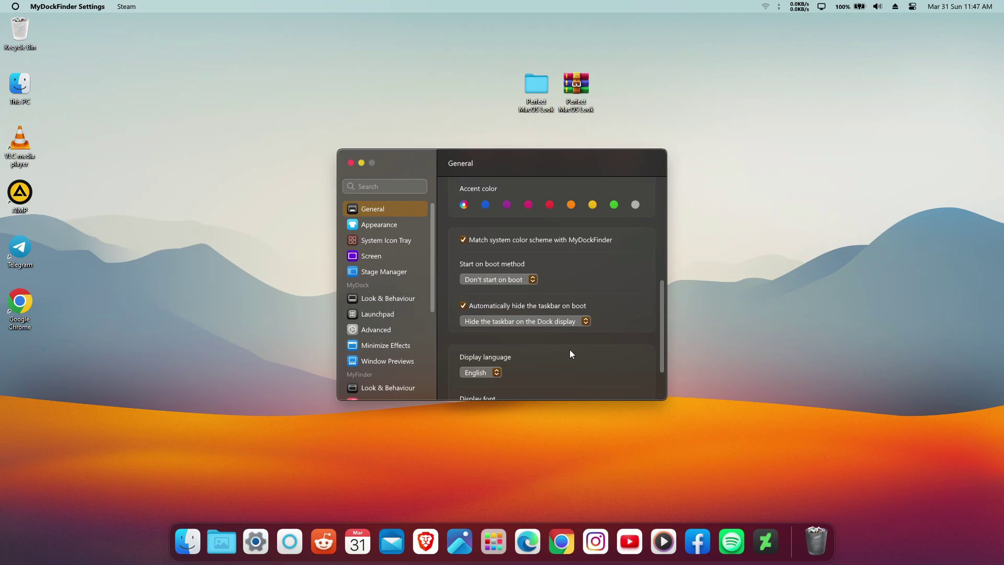
left_click(533, 279)
left_click(489, 280)
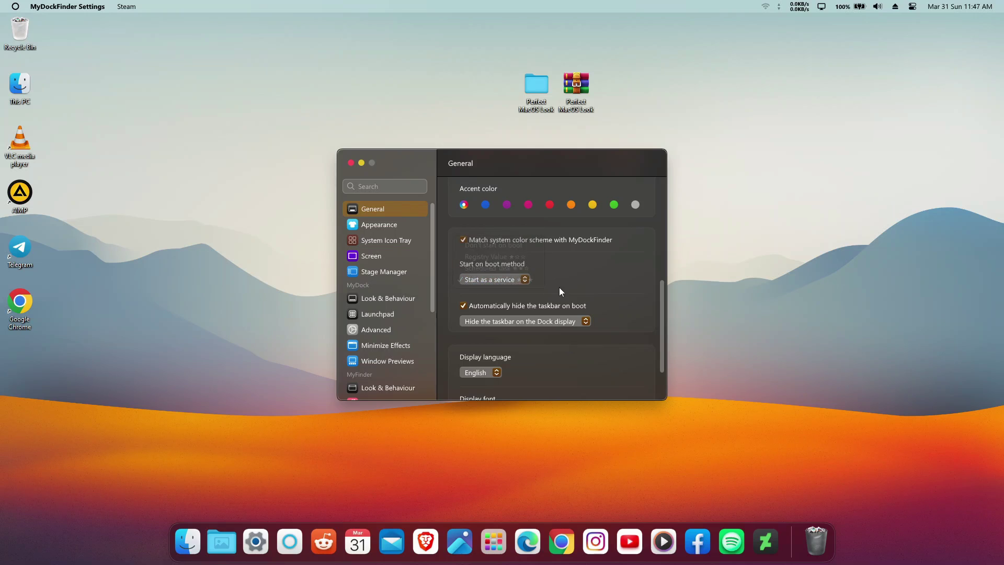
scroll(464, 332, "down", 1)
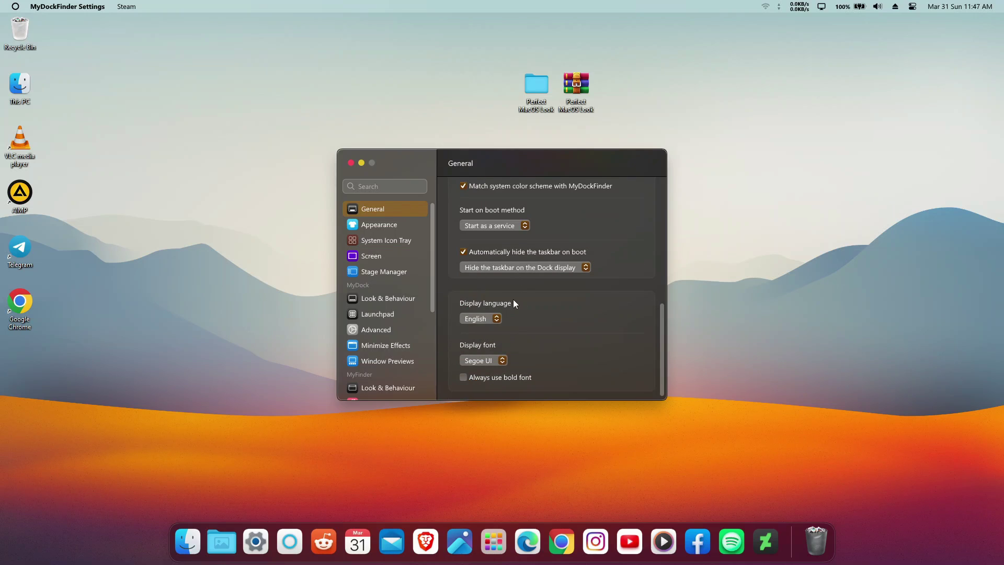
left_click(351, 161)
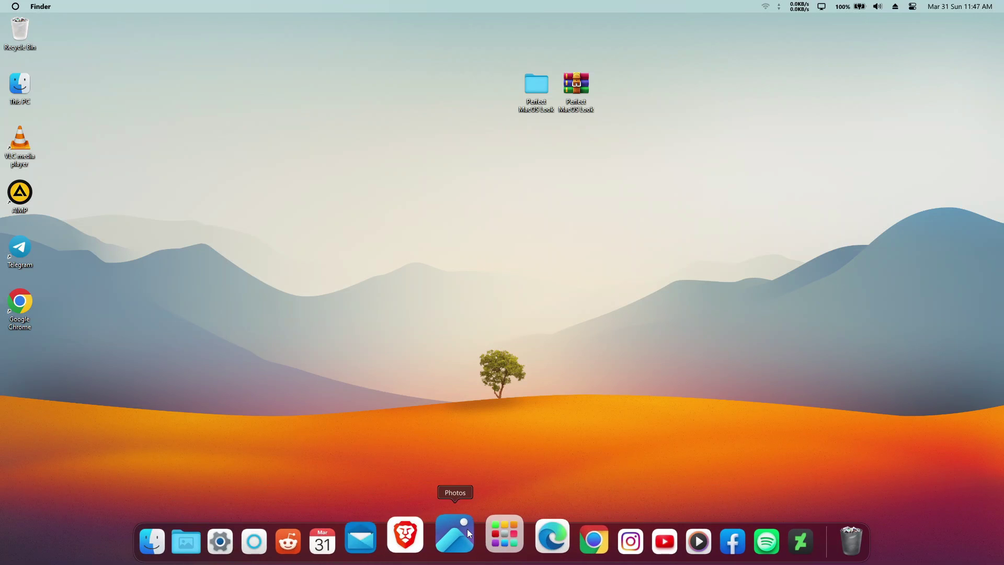
- Browse the installed apps in the dock's Launchpad and return to the desktop
left_click(495, 529)
scroll(607, 302, "down", 2)
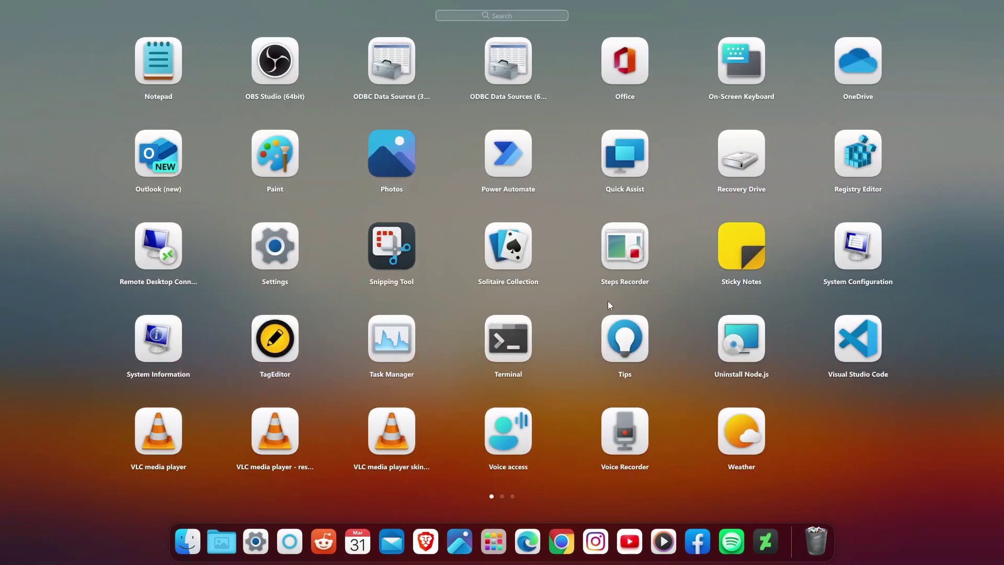
left_click(453, 485)
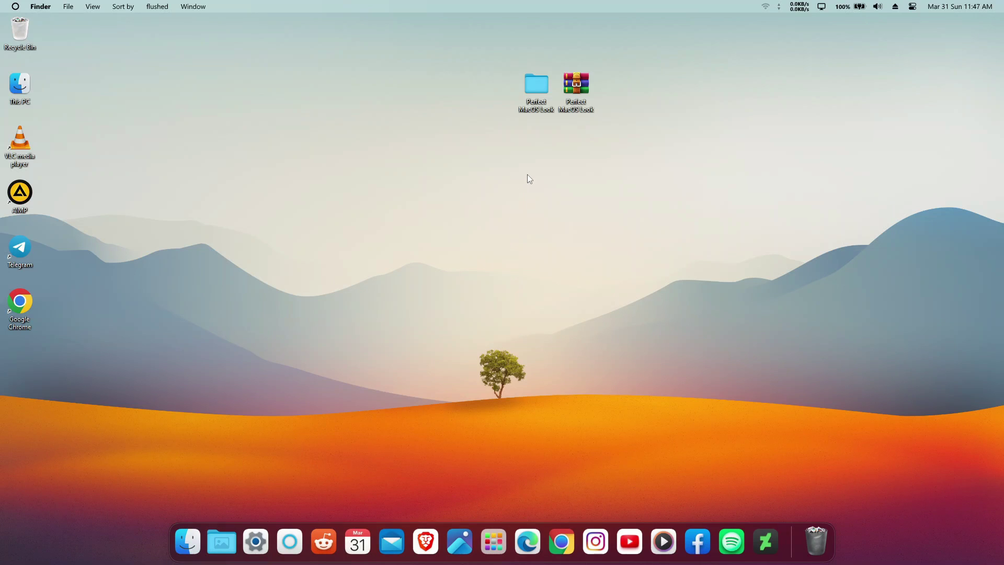
- Install Rainmeter-4.5.18 from the Rainmeter folder in Perfect MacOS Look, using English as installer language, and run Rainmeter
double_click(542, 107)
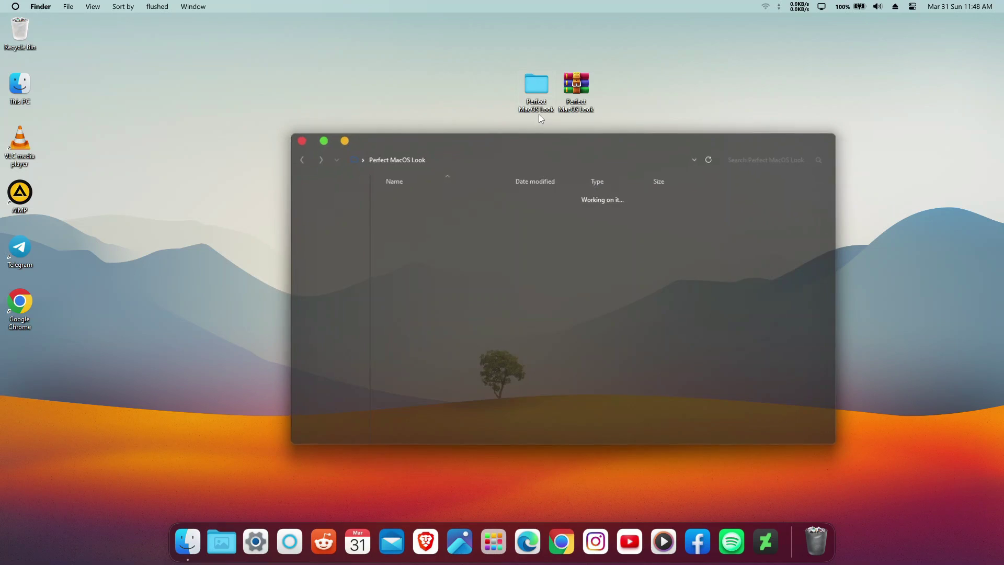
left_click(418, 296)
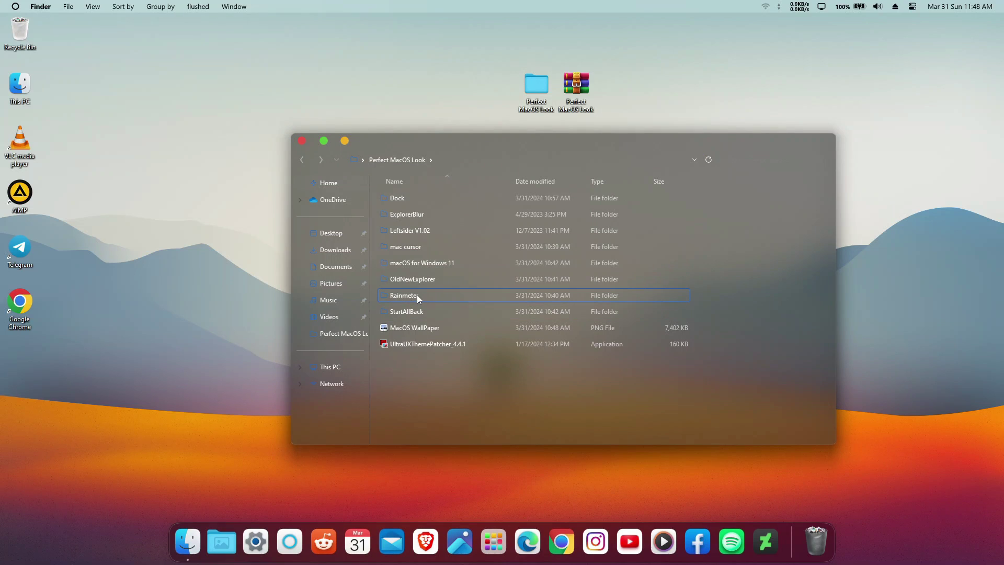
double_click(417, 296)
left_click(438, 216)
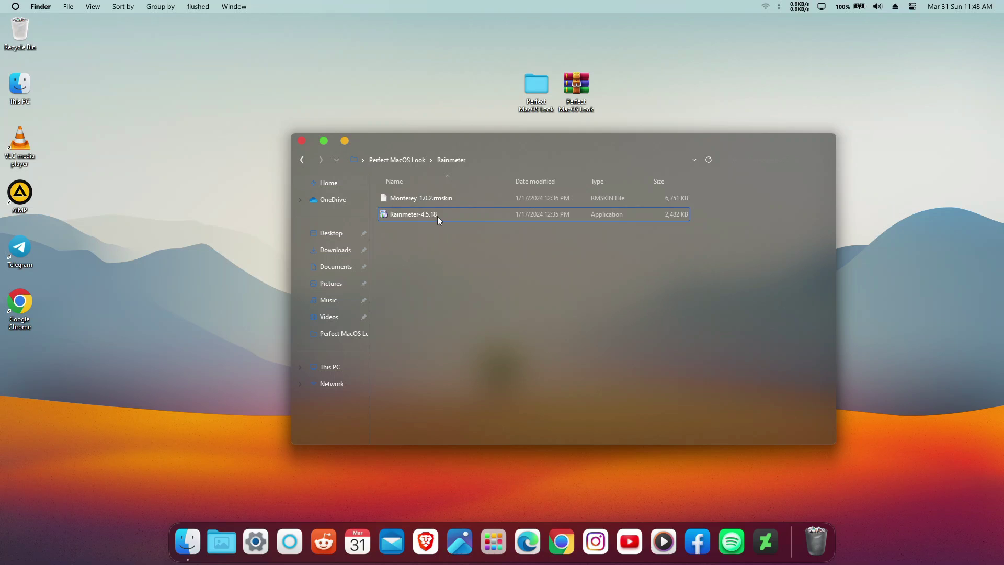
double_click(437, 216)
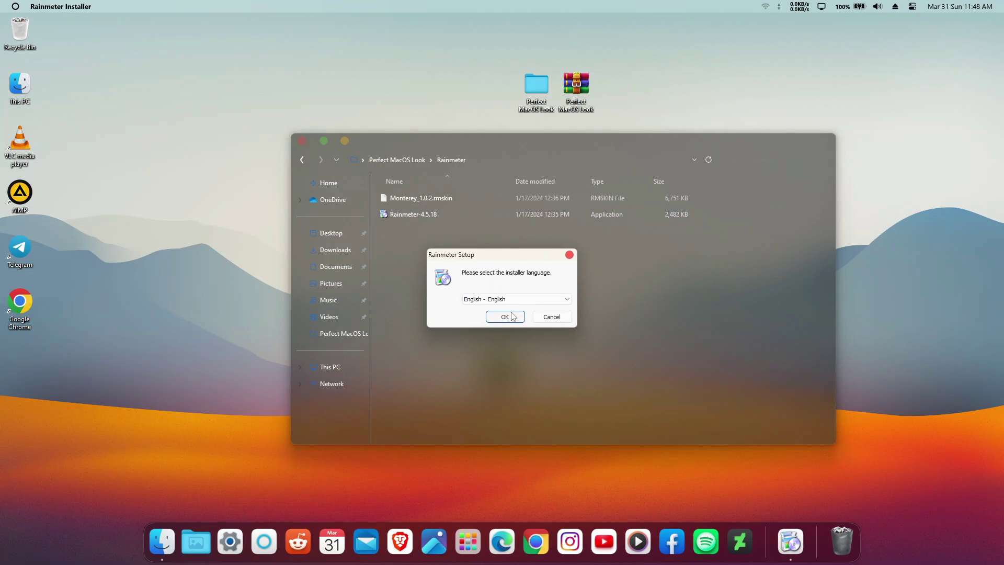
left_click(506, 314)
left_click(555, 377)
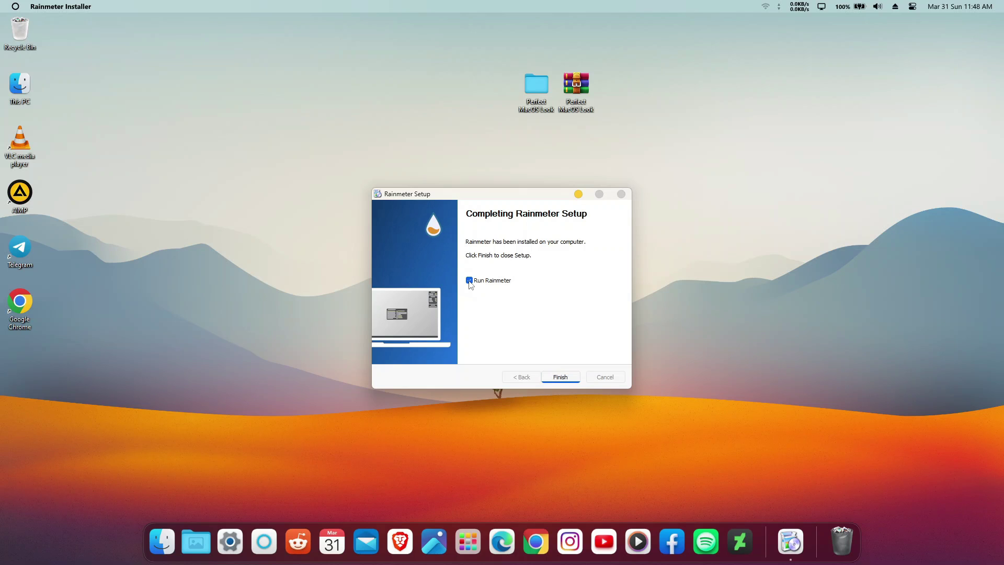
left_click(469, 281)
left_click(560, 376)
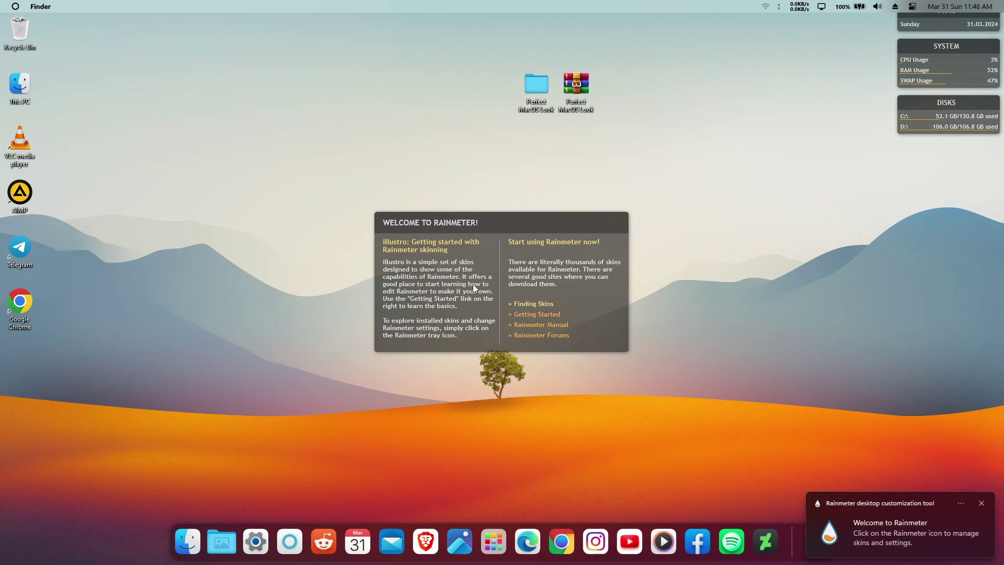
- Unload the default illustro Welcome, Clock, System and Disk skins from the desktop
right_click(601, 295)
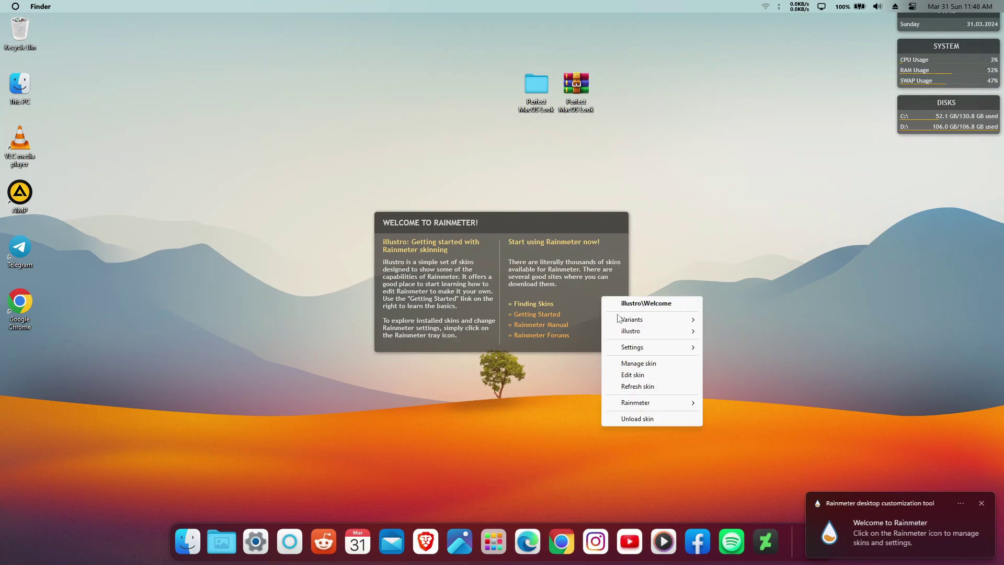
left_click(650, 420)
right_click(949, 26)
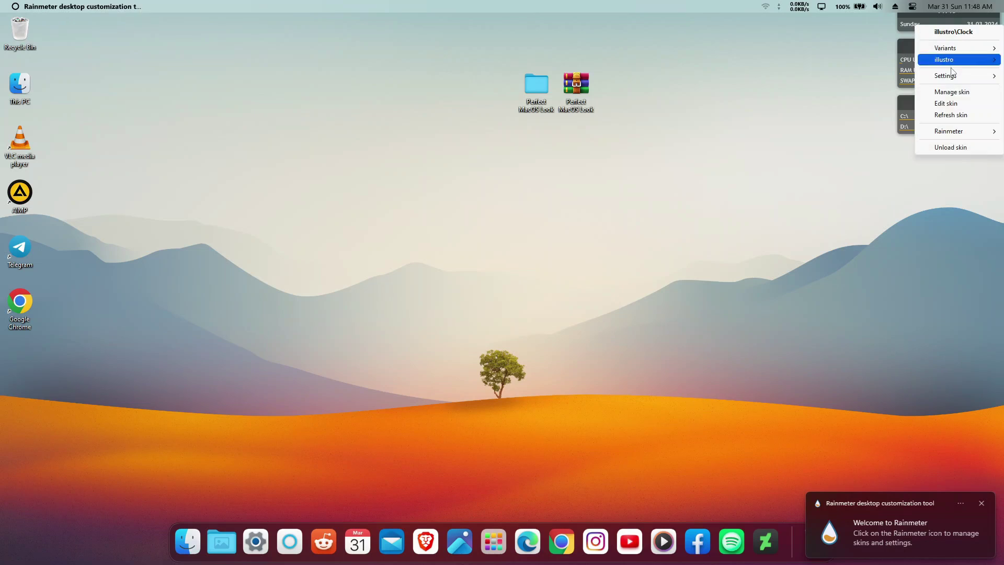
left_click(954, 145)
right_click(953, 75)
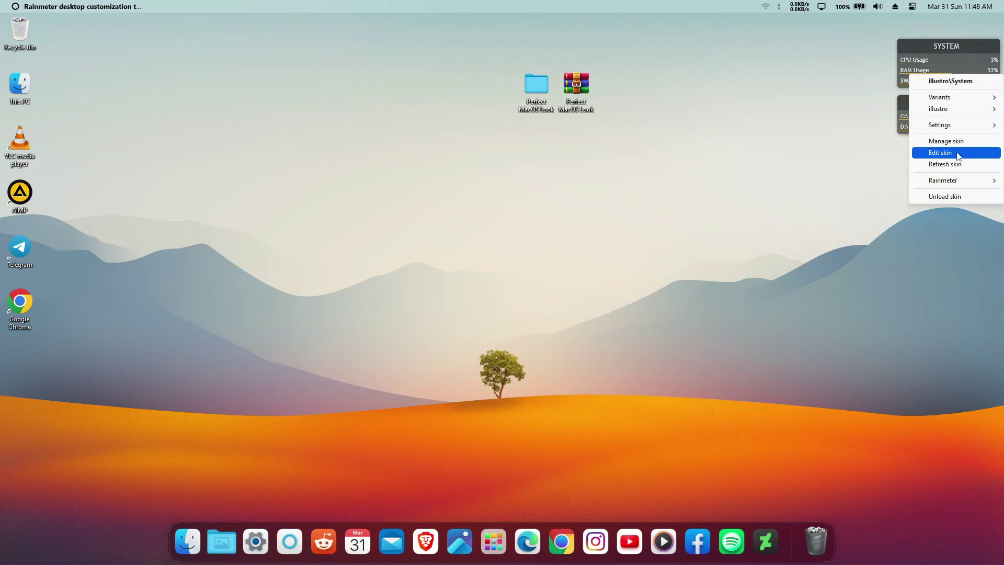
left_click(943, 198)
right_click(953, 105)
left_click(942, 229)
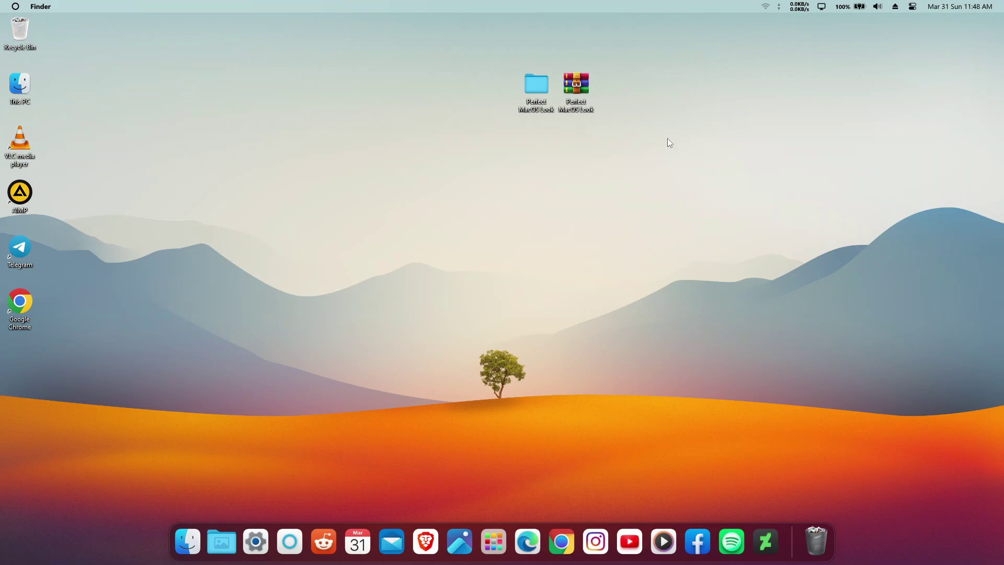
- Install the Monterey_1.0.2.rmskin skin package from the Rainmeter folder with its included skins loaded, and close the folder window
double_click(528, 86)
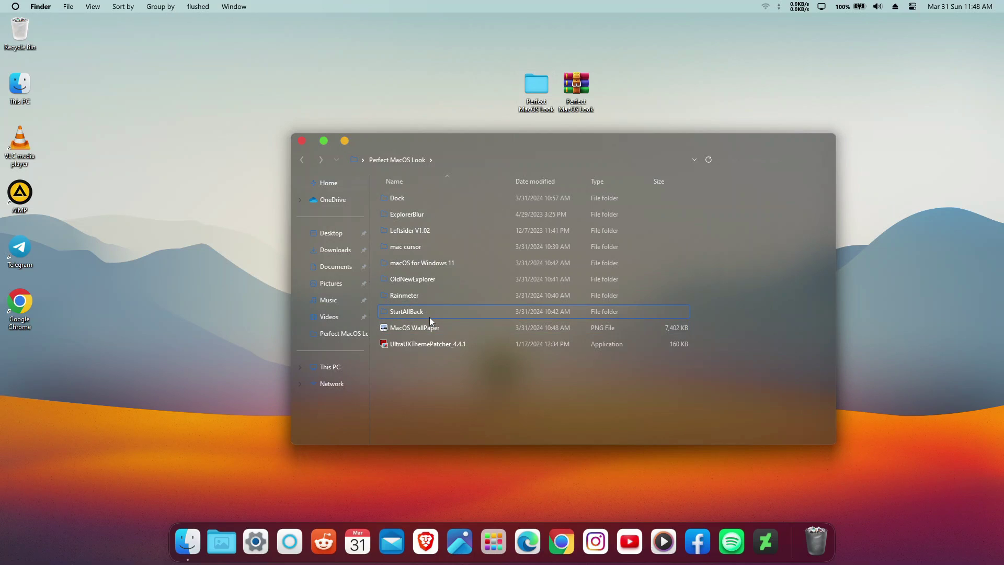
double_click(431, 297)
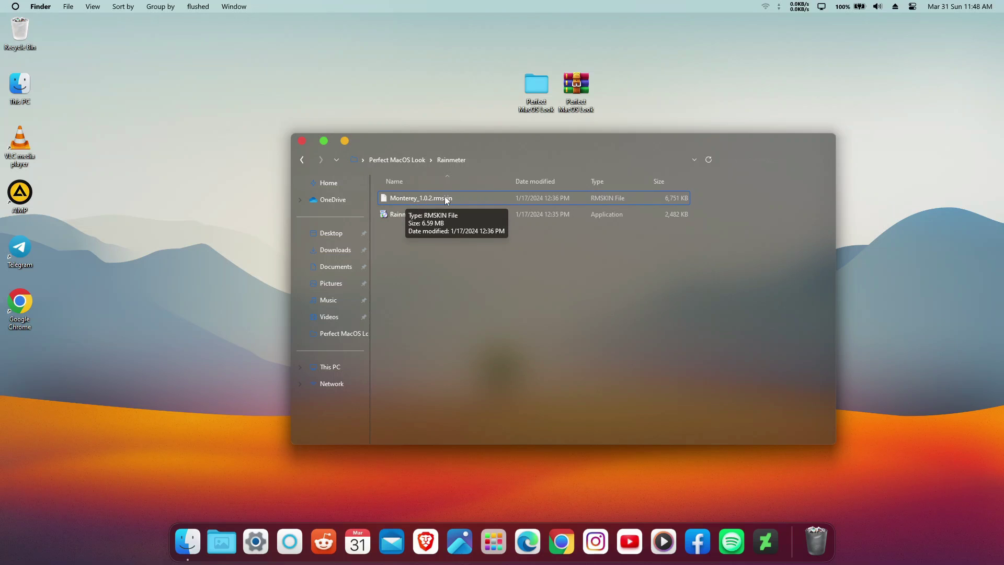
double_click(423, 199)
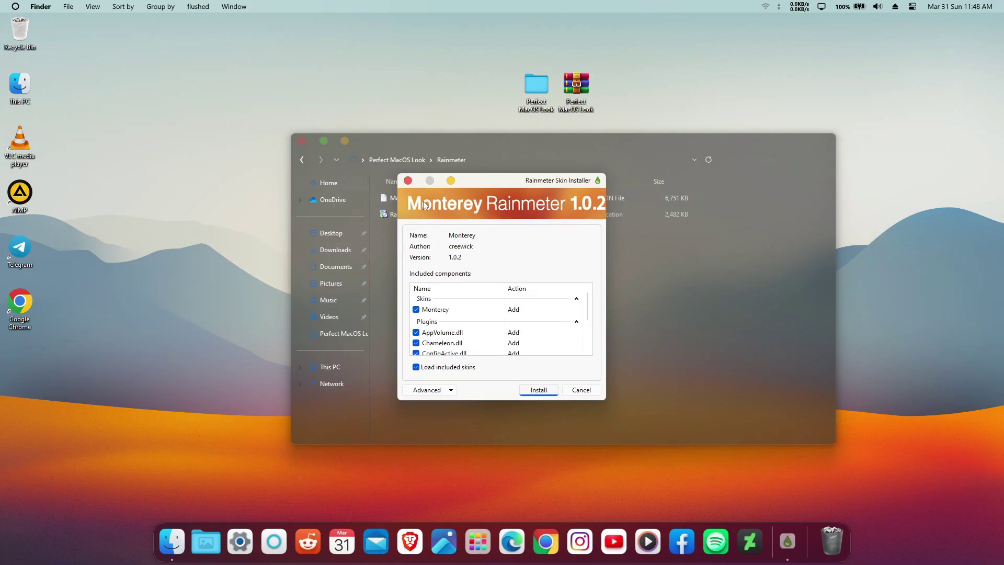
left_click(543, 391)
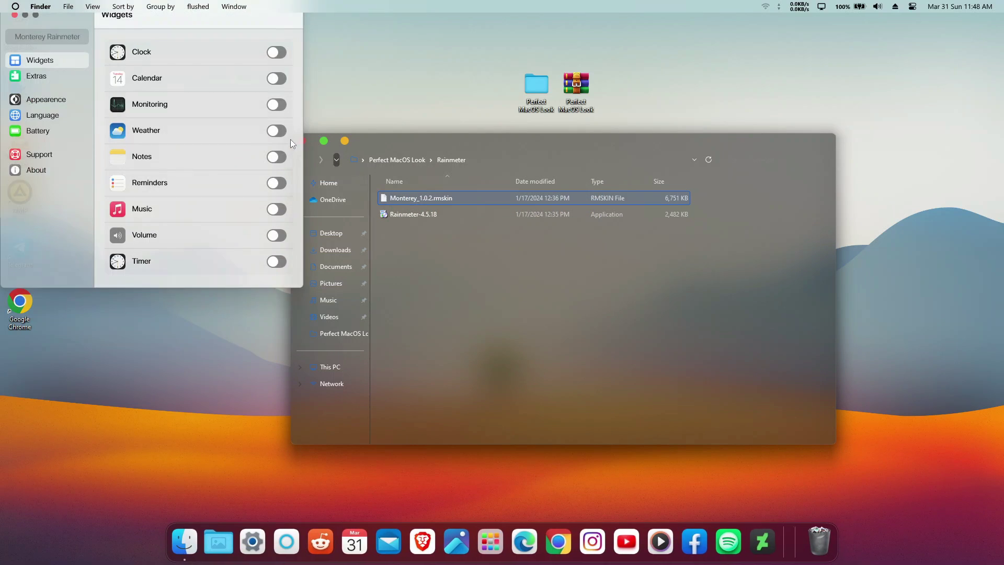
left_click(306, 139)
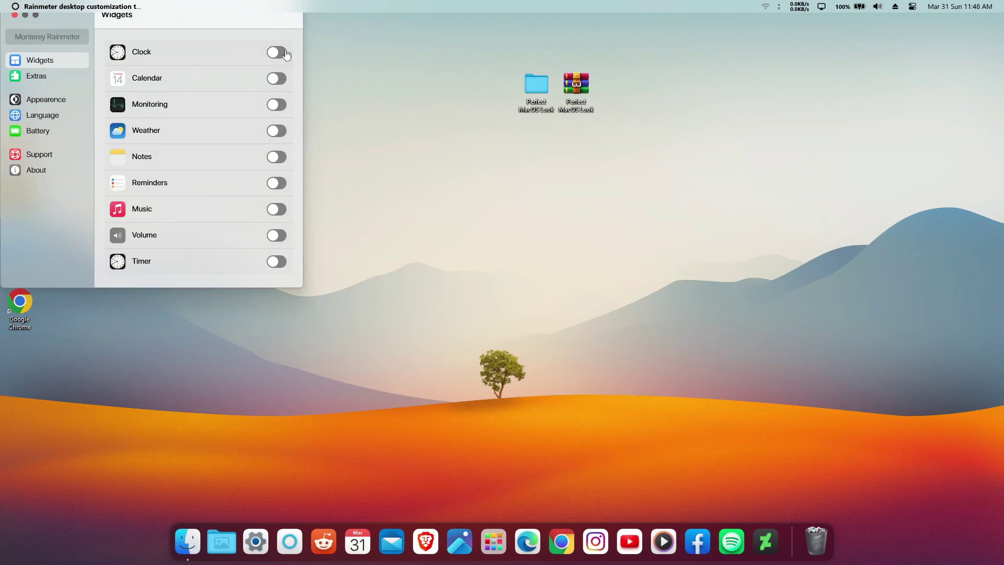
- Move the Monterey Rainmeter settings window fully into view, enable the Clock widget and place it on the open desktop
left_click_drag(270, 21, 333, 82)
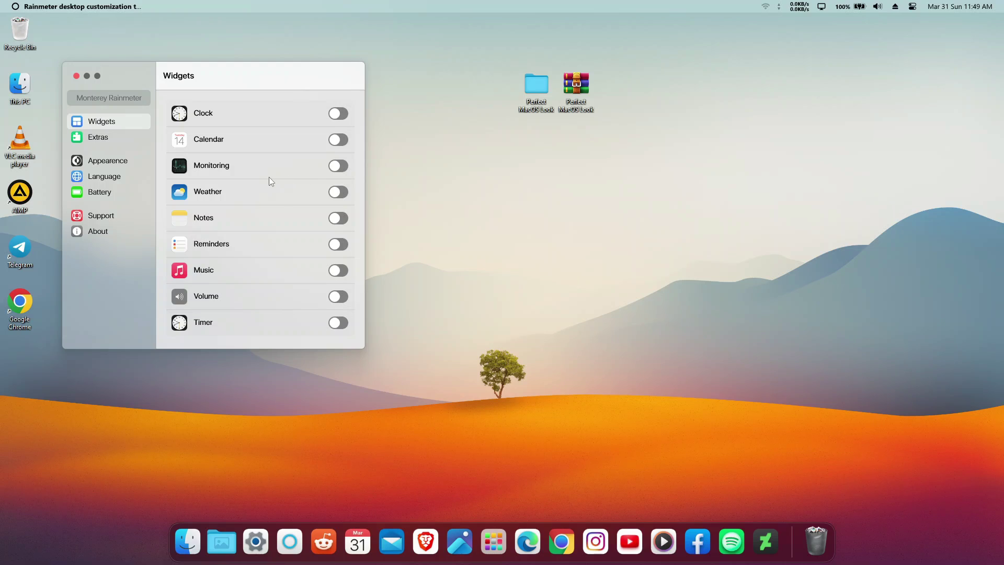
left_click(339, 114)
left_click_drag(68, 53, 676, 204)
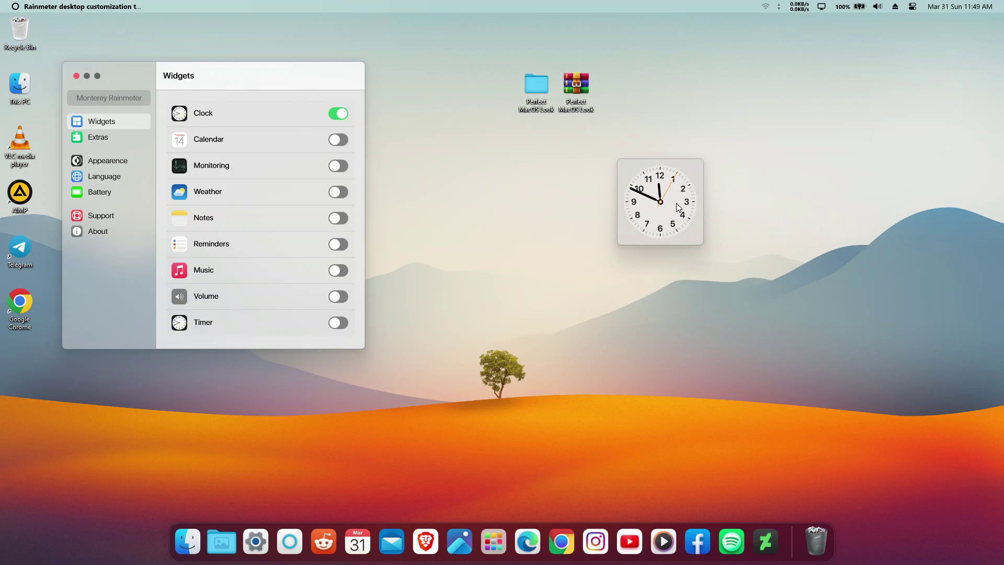
- Enable the Calendar widget in Wide size and place it at the desktop's lower-left edge with the Clock widget directly above it
left_click(337, 140)
left_click_drag(60, 54, 442, 180)
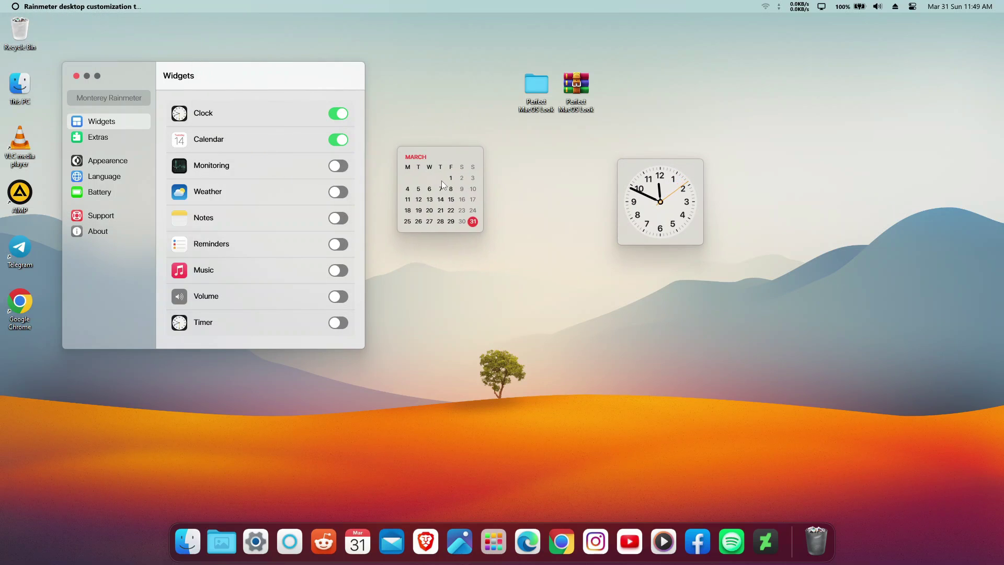
right_click(442, 182)
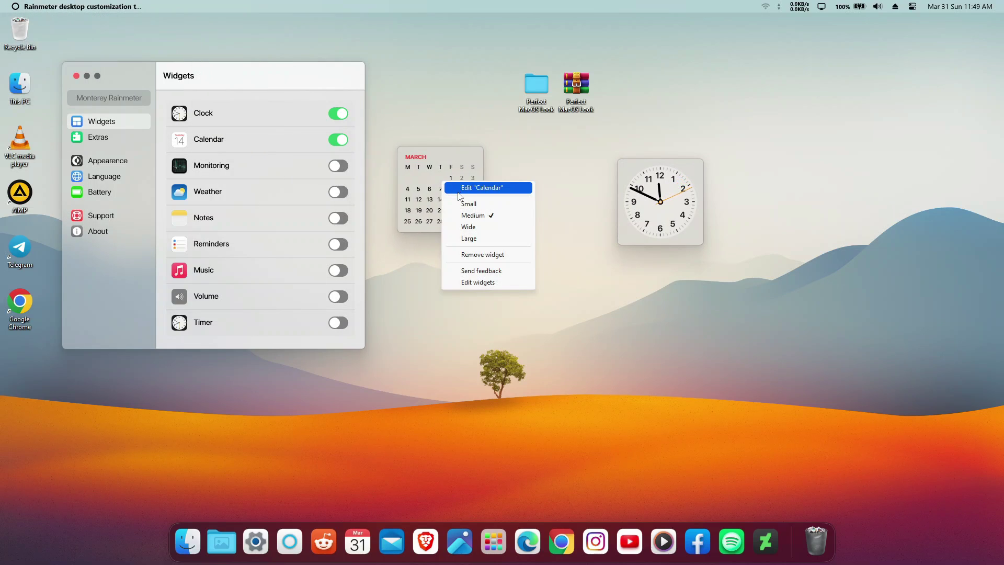
left_click(480, 227)
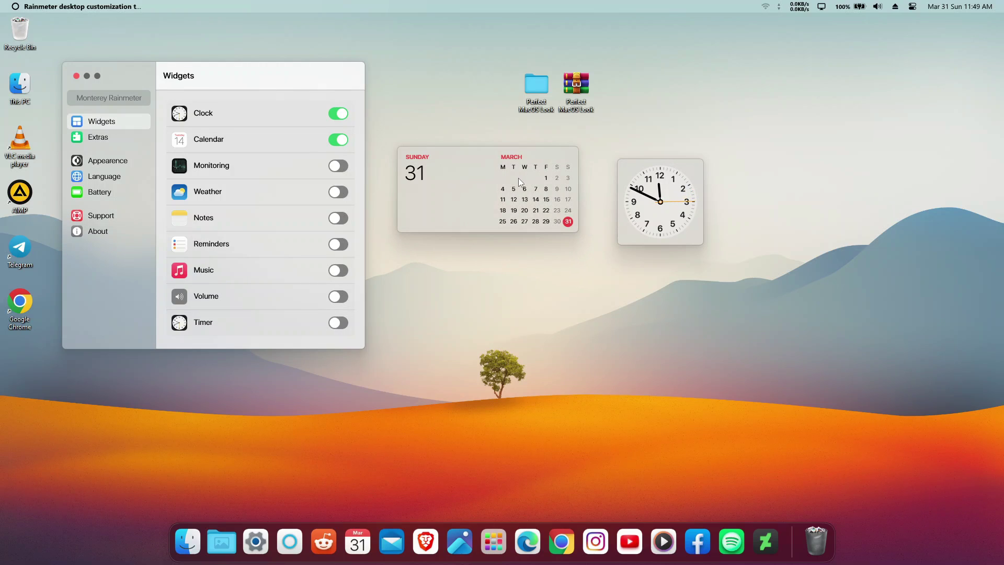
left_click_drag(518, 178, 131, 385)
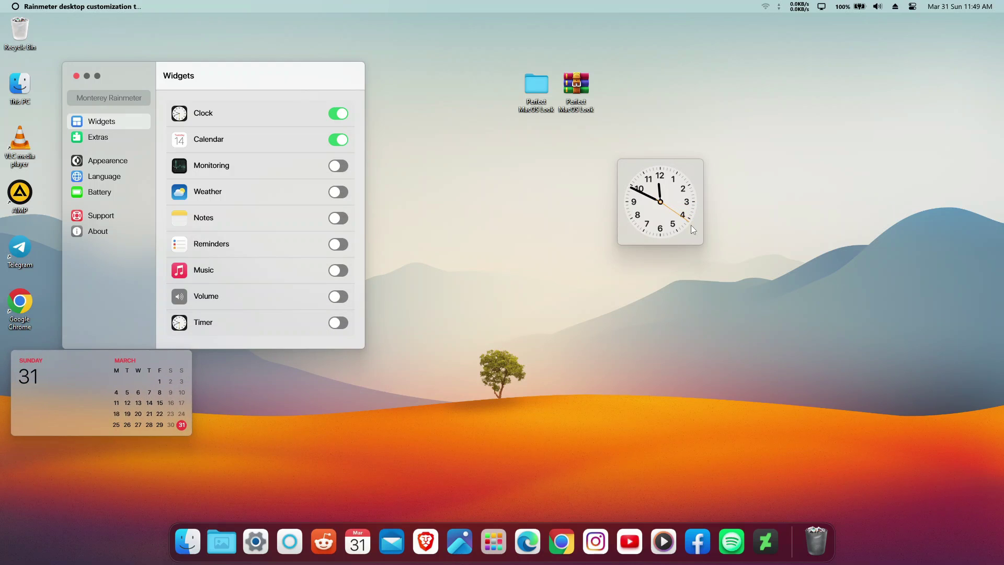
left_click_drag(674, 200, 64, 300)
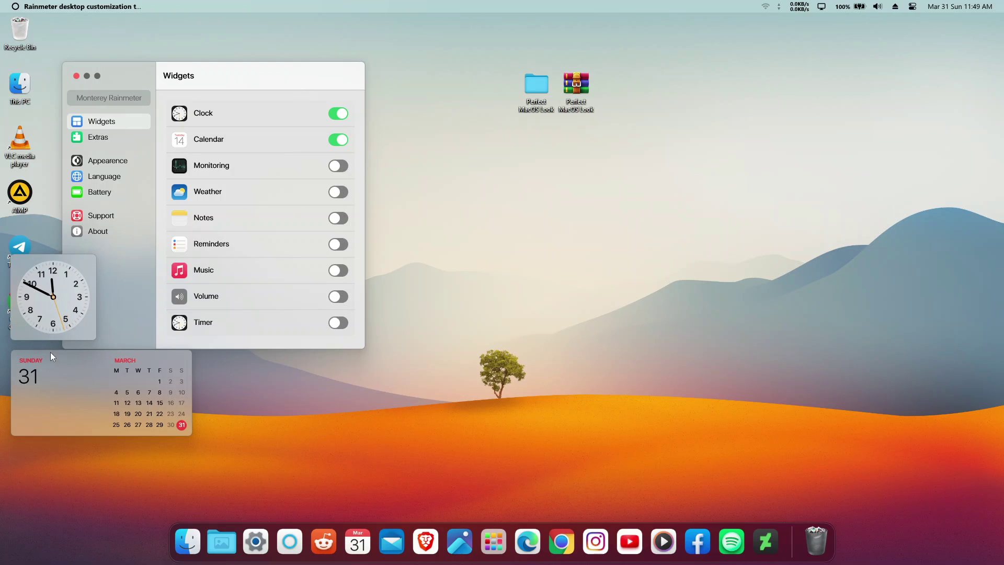
- Enable the Music widget, set its size to Wide and place it beside the Clock widget, above the Calendar
left_click(338, 270)
left_click_drag(54, 61, 613, 216)
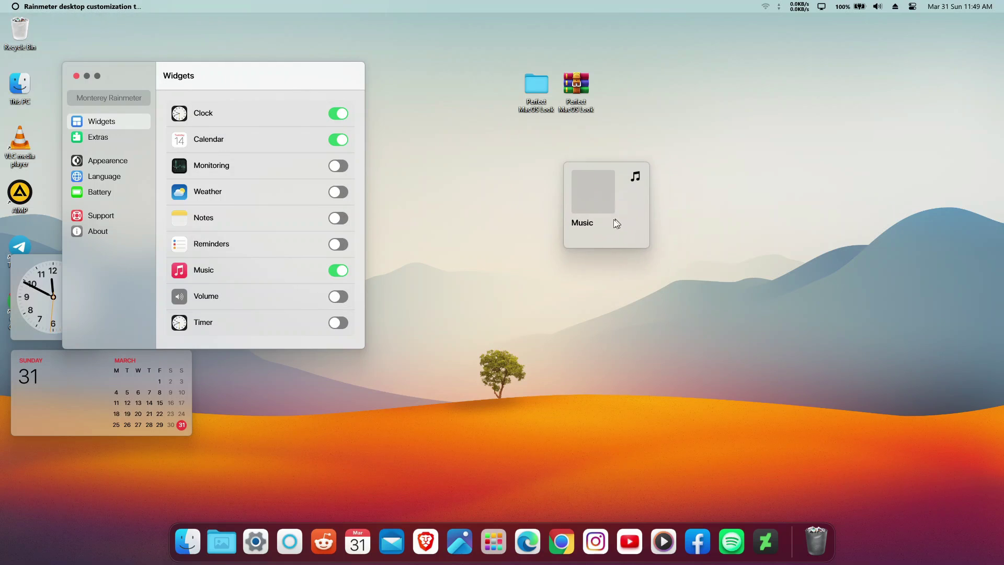
right_click(608, 217)
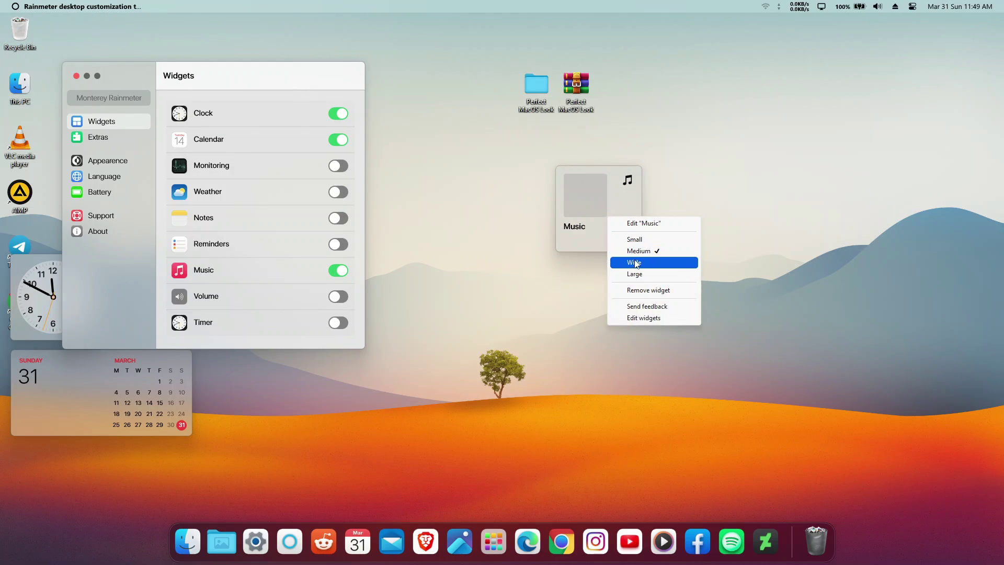
left_click(635, 263)
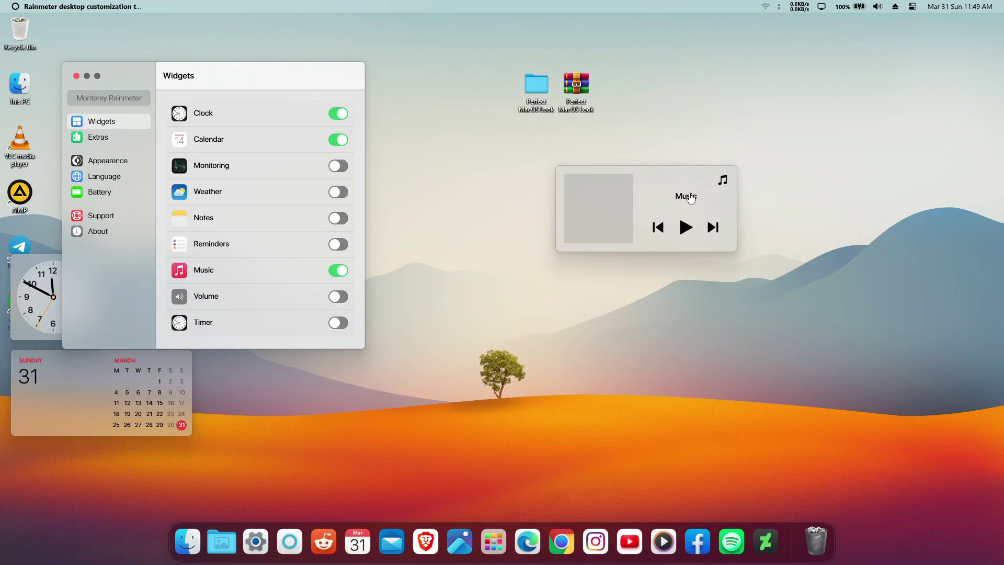
left_click_drag(685, 198, 227, 288)
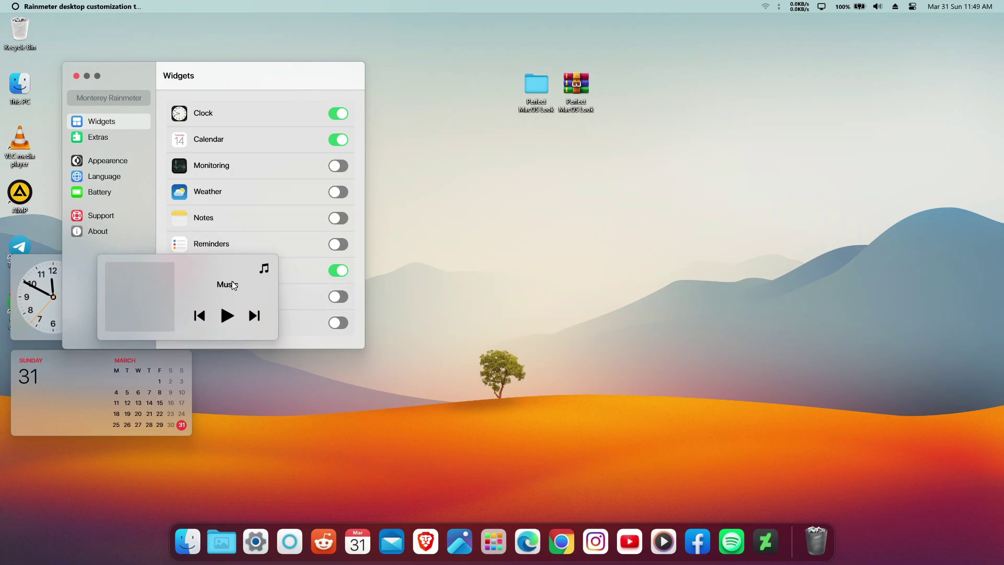
- Move the settings window clear of the widgets, shift Music slightly away from the Clock, and place a Volume widget beside the Calendar
left_click_drag(269, 79, 697, 123)
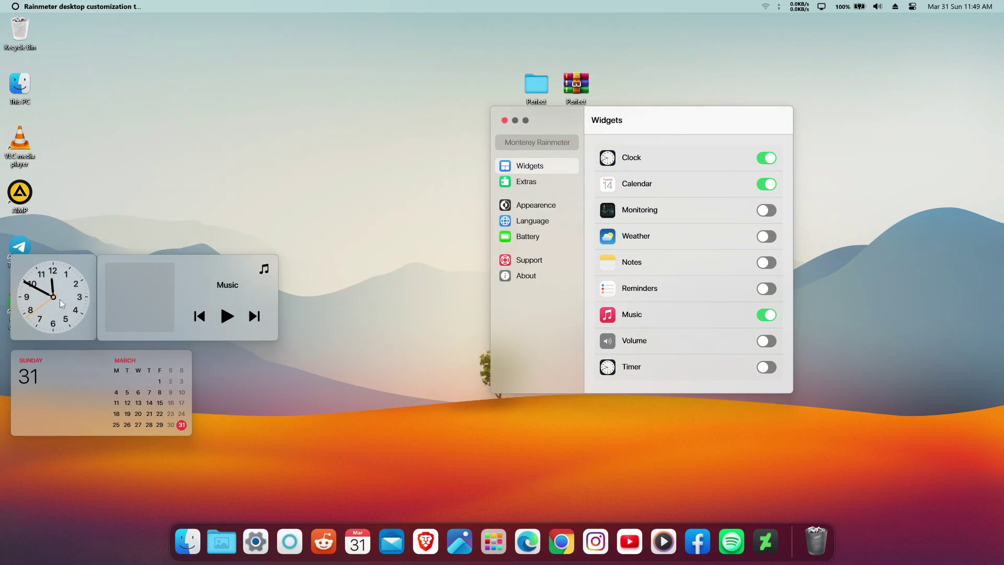
mouse_move(196, 274)
left_mouse_down()
mouse_move(217, 270)
mouse_move(204, 276)
left_mouse_up()
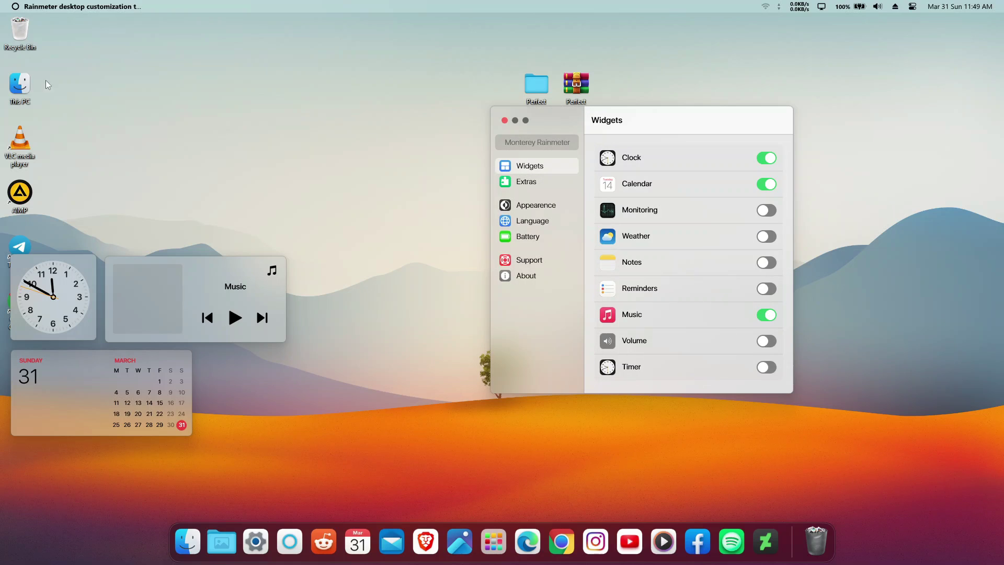
left_click_drag(46, 61, 248, 394)
- Set the Volume widget's size to Medium, keeping it below the Music widget, and mute the speaker
right_click(257, 408)
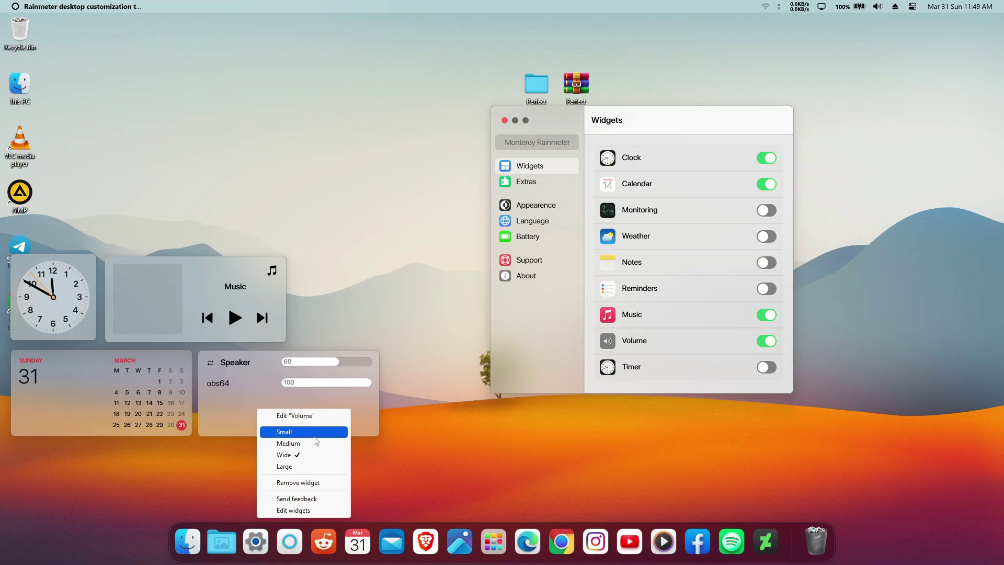
left_click(310, 436)
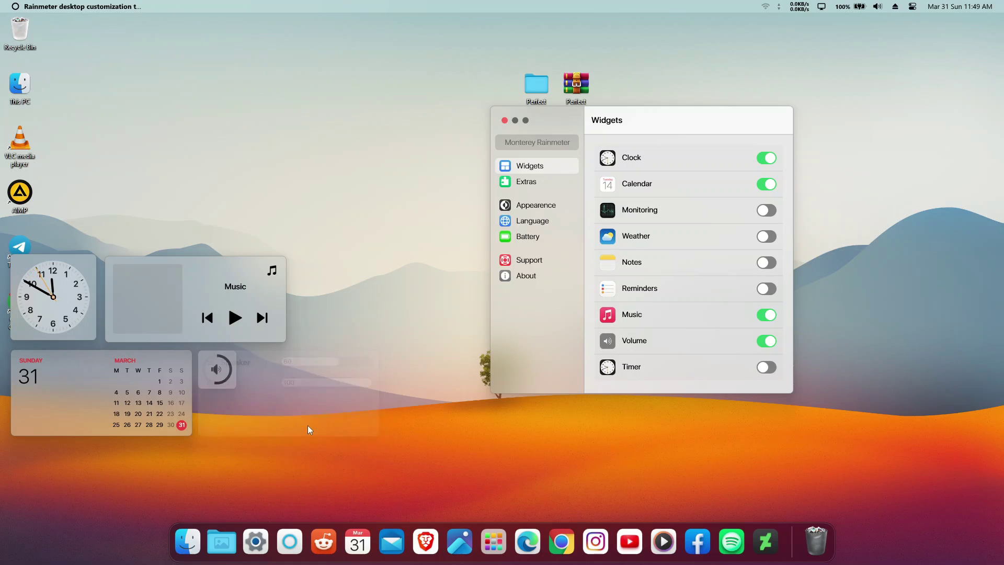
left_click(222, 370)
right_click(224, 364)
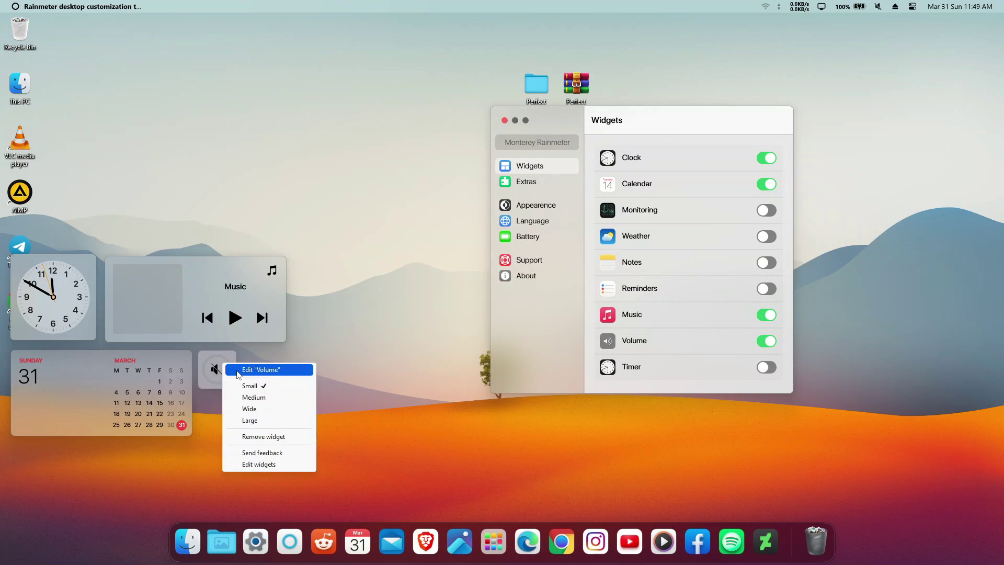
left_click(259, 397)
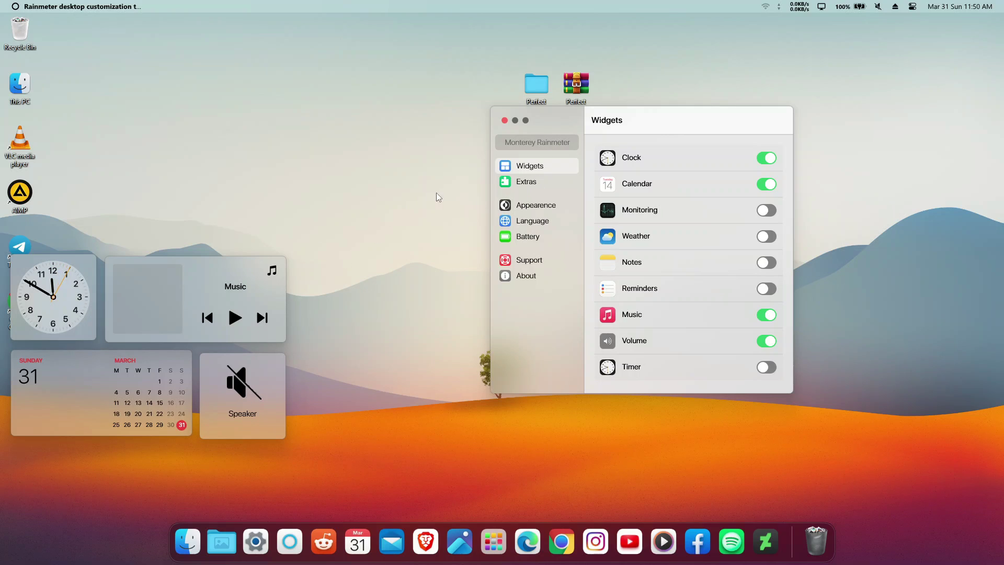
- Set the widget size to 65 and the widget padding to 5 in the Monterey Rainmeter appearance settings, and close the settings window
left_click(533, 204)
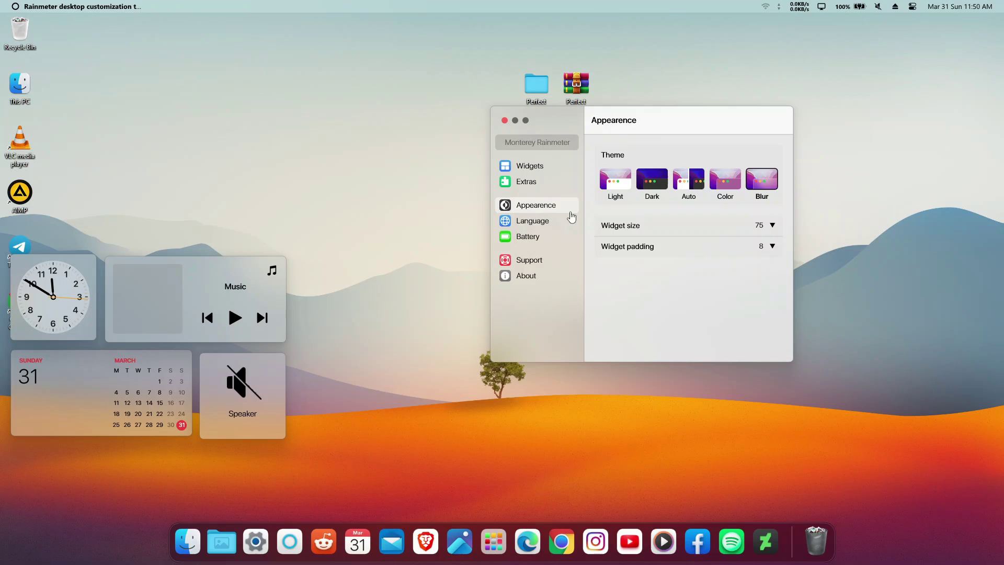
left_click(772, 226)
left_click_drag(766, 224, 752, 227)
key("Return")
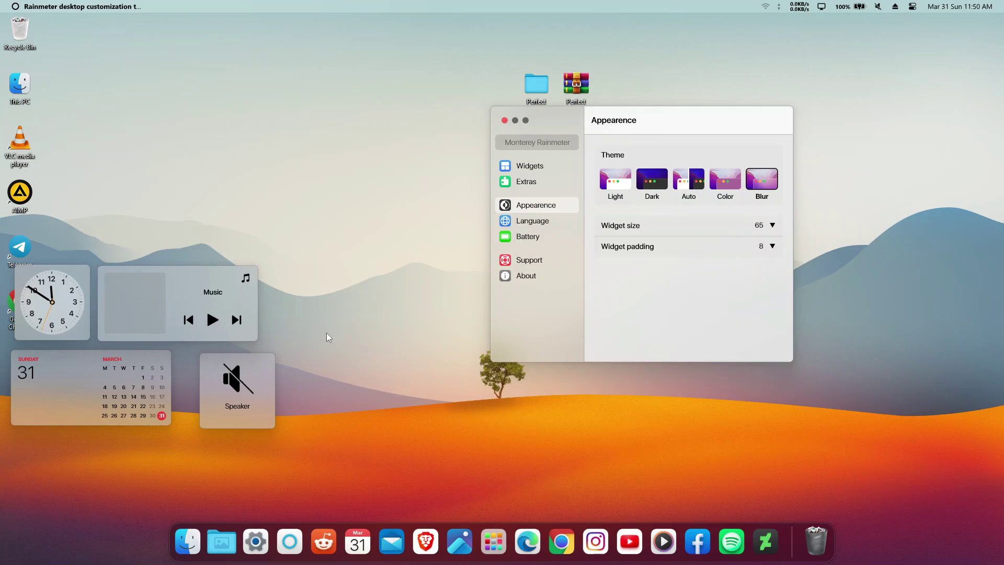
left_click(761, 246)
key("Return")
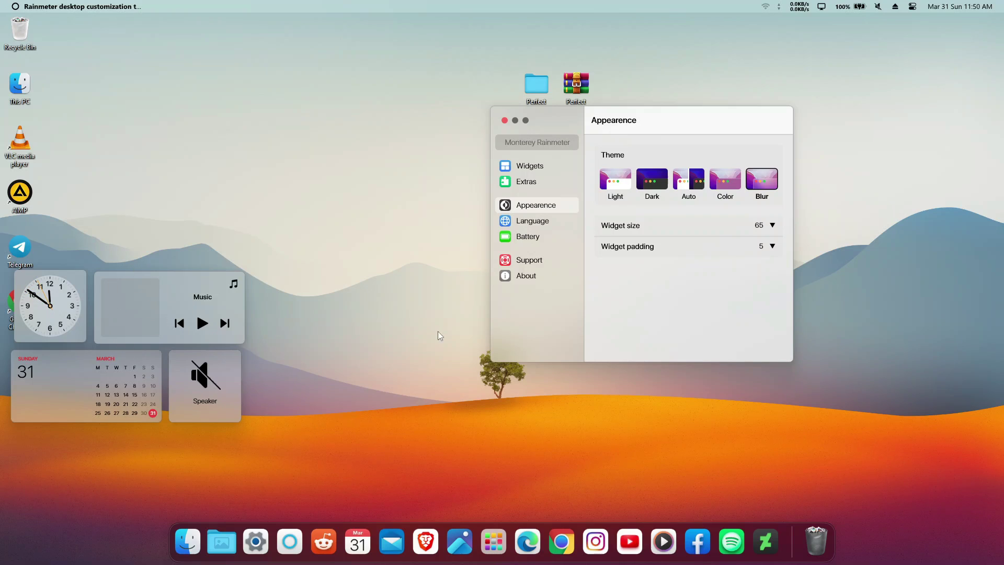
left_click(505, 120)
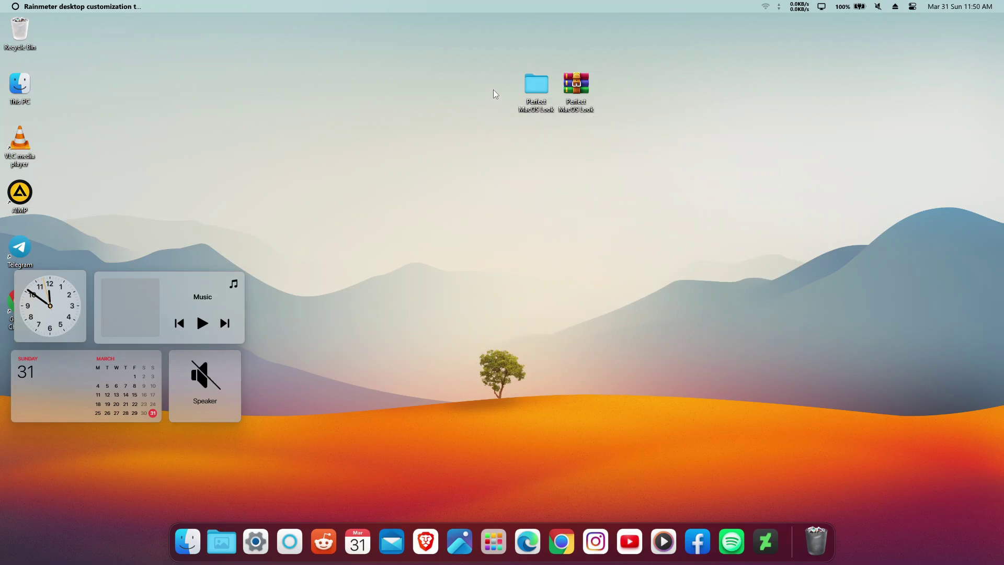
- Install the macOS cursor set from the install setup file in the Perfect MacOS Look package's mac cursor folder
double_click(535, 84)
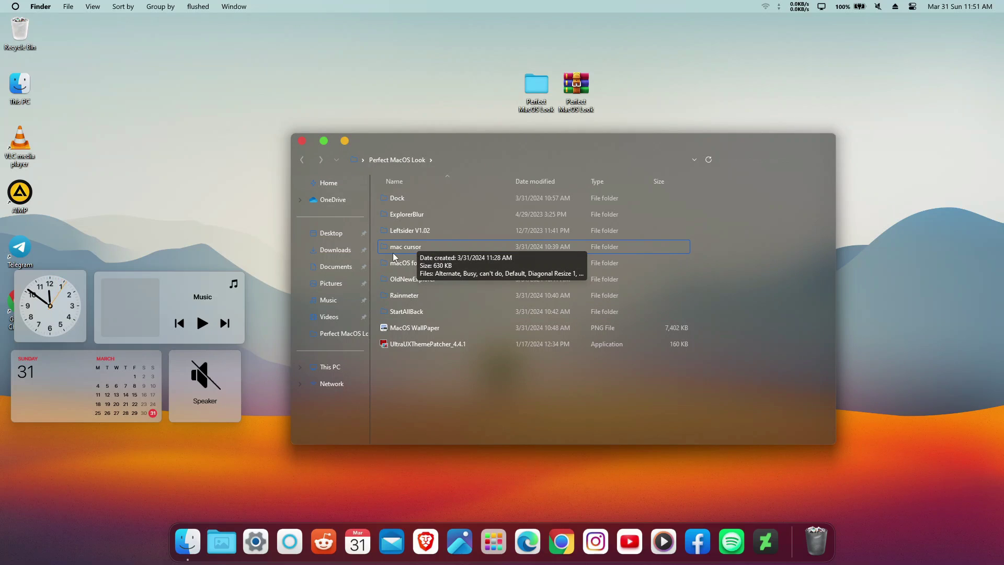
double_click(425, 246)
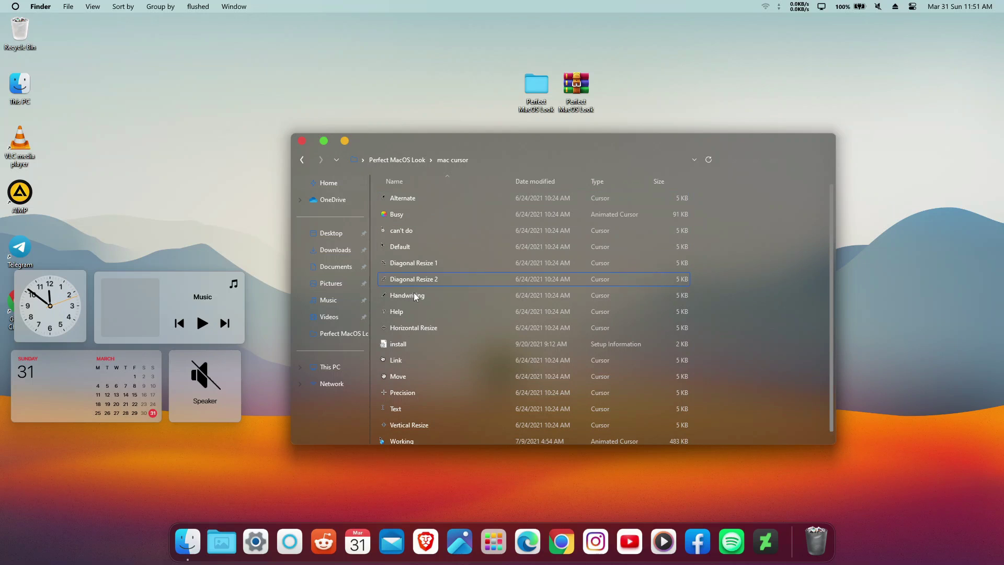
right_click(413, 346)
left_click(447, 232)
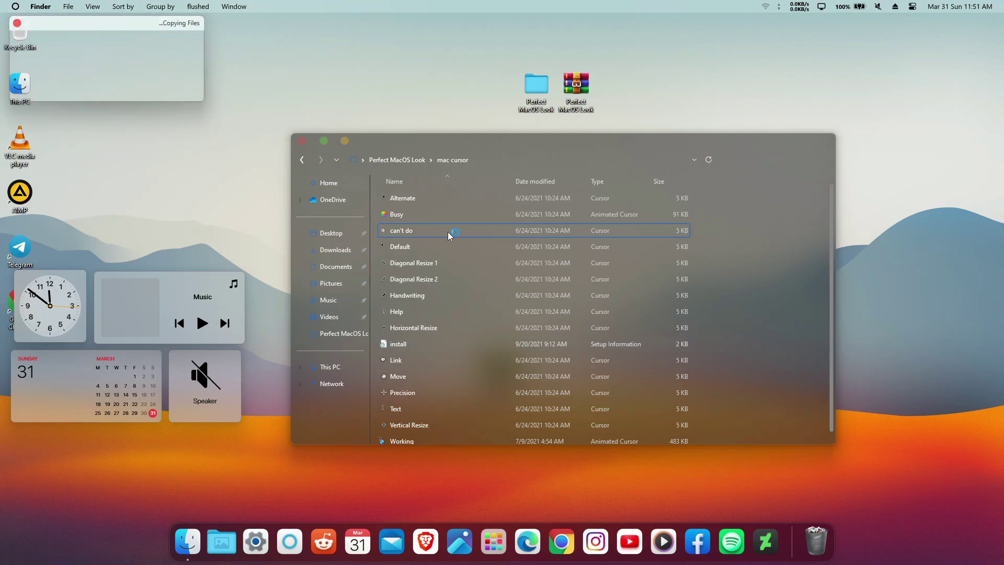
- Switch the mouse pointer scheme to "mac :)" through the Windows theme settings
left_click(255, 533)
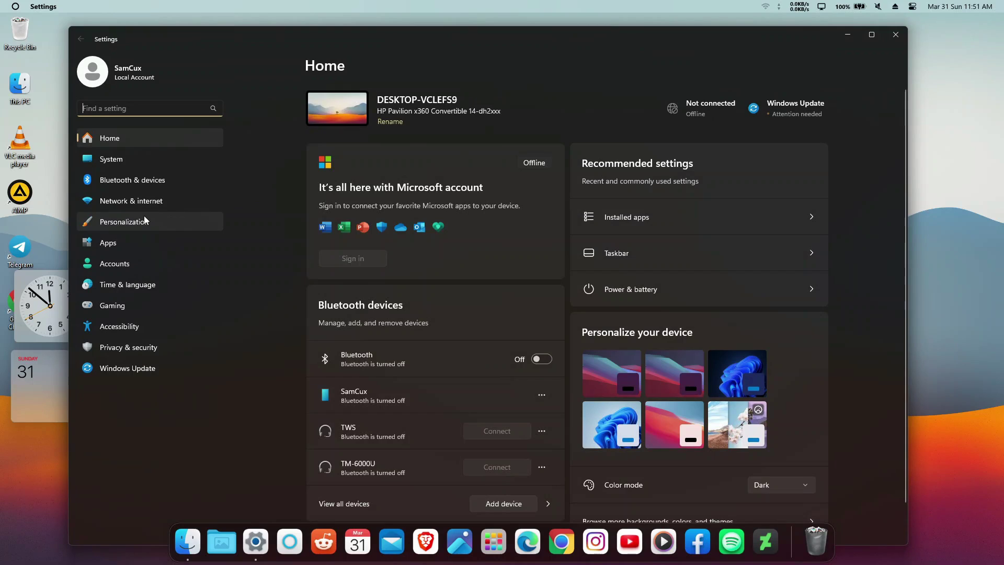
left_click(145, 219)
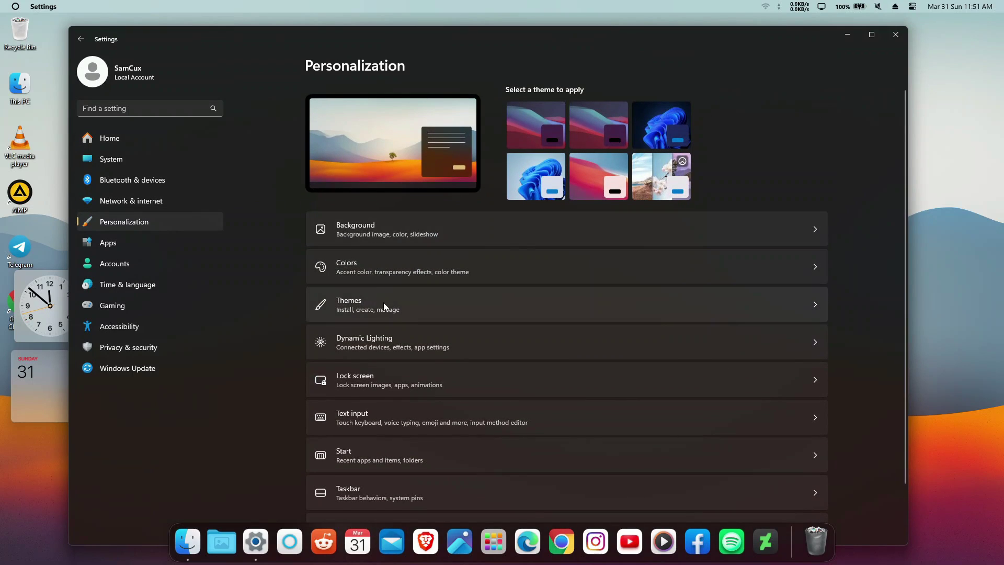
left_click(362, 311)
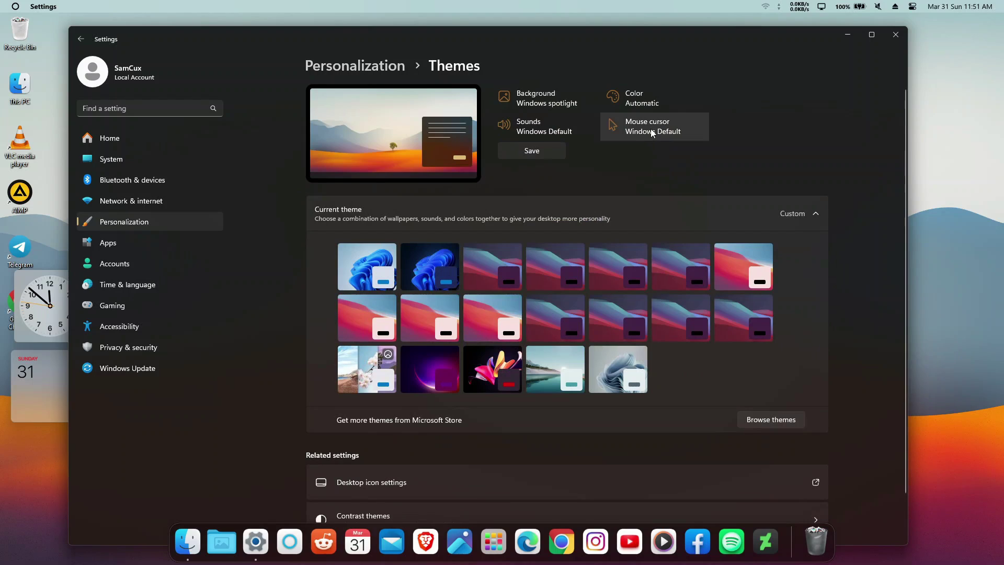
left_click(652, 133)
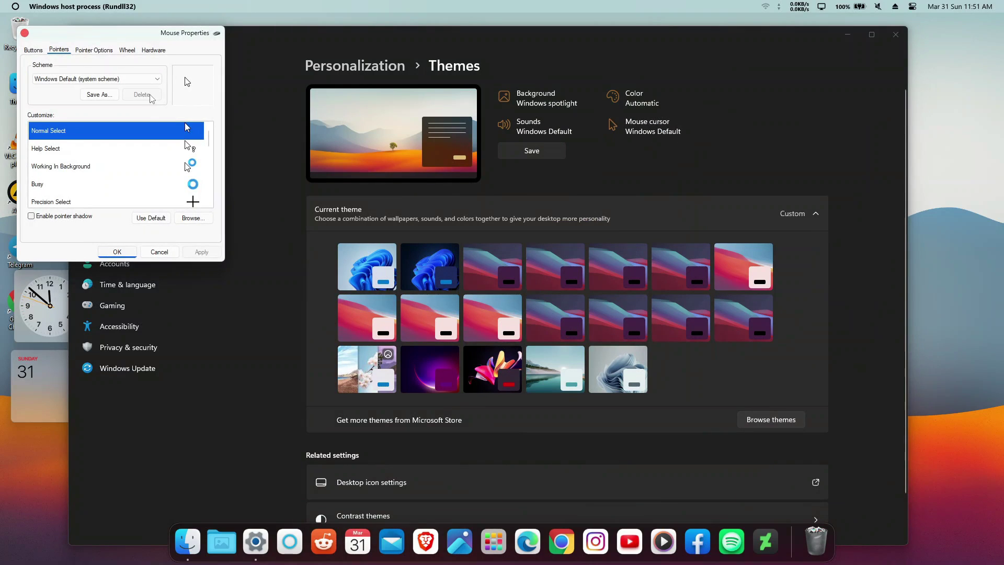
left_click(146, 79)
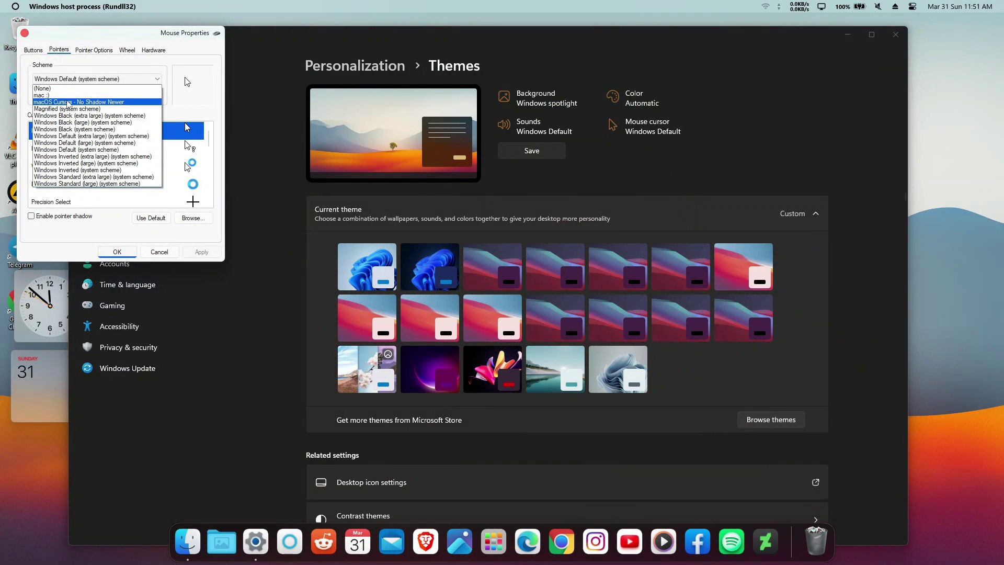
left_click(102, 100)
left_click(97, 79)
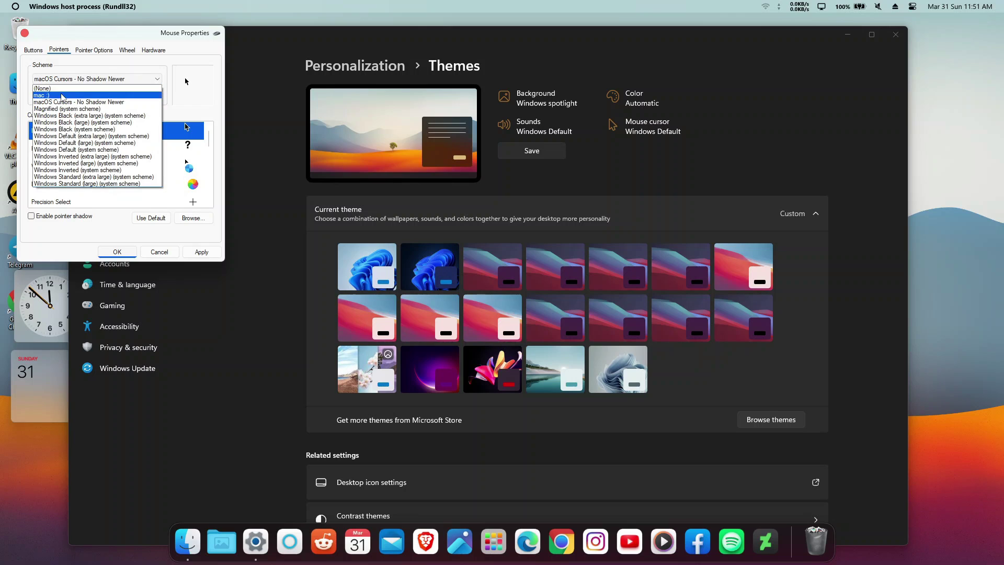
left_click(73, 92)
left_click(117, 252)
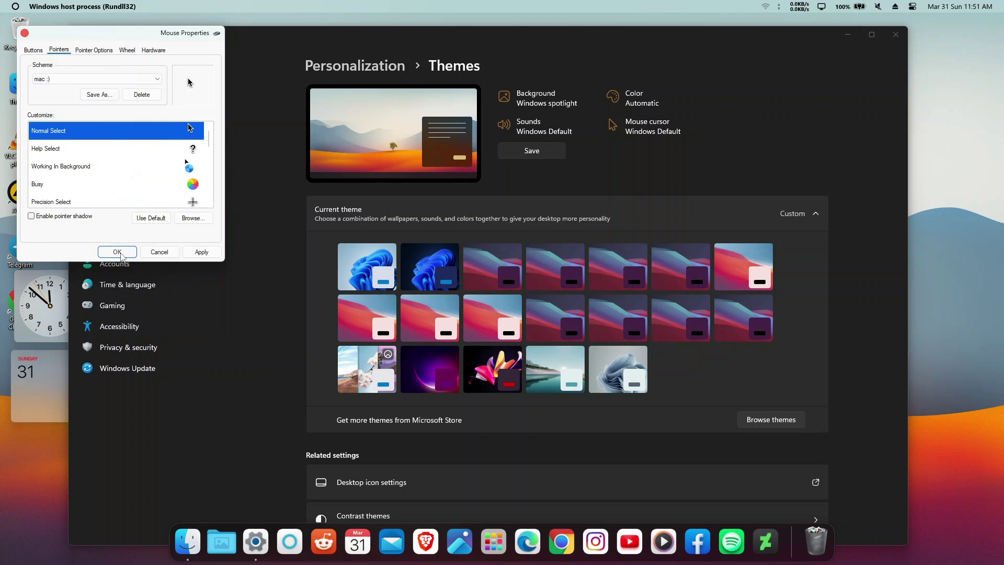
- Close the Settings window and the Perfect MacOS Look folder window
left_click(596, 329)
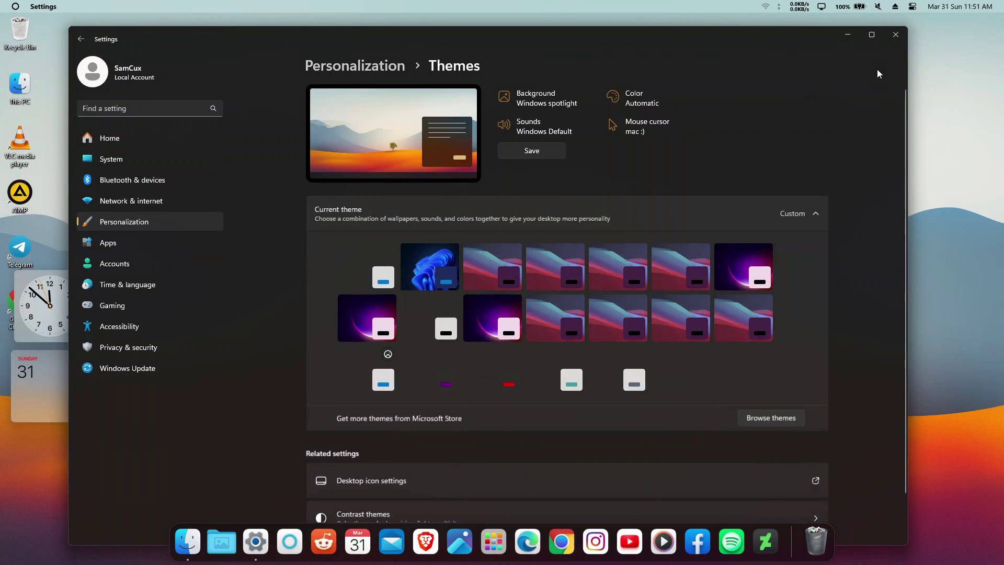
left_click(896, 38)
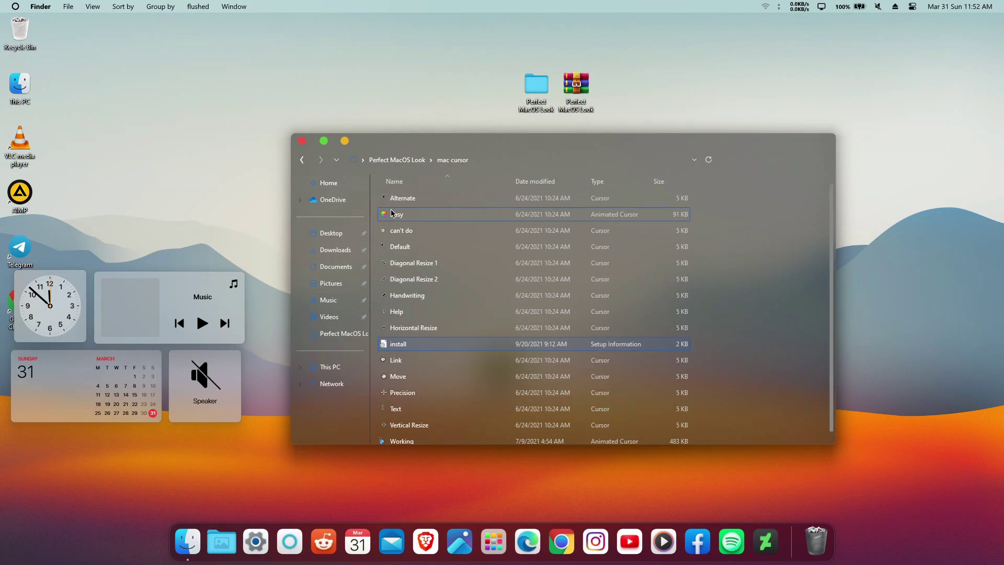
left_click(302, 159)
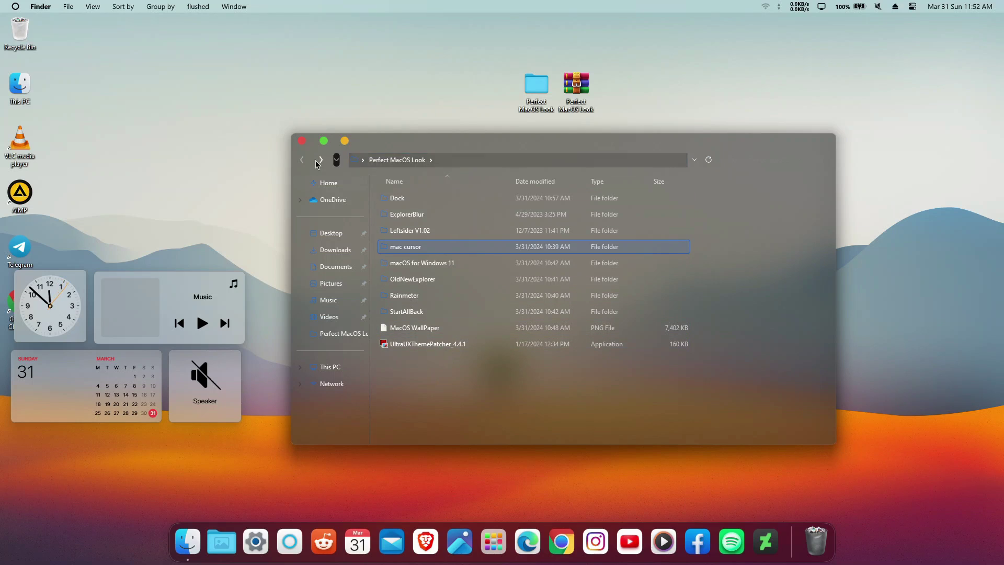
left_click(301, 141)
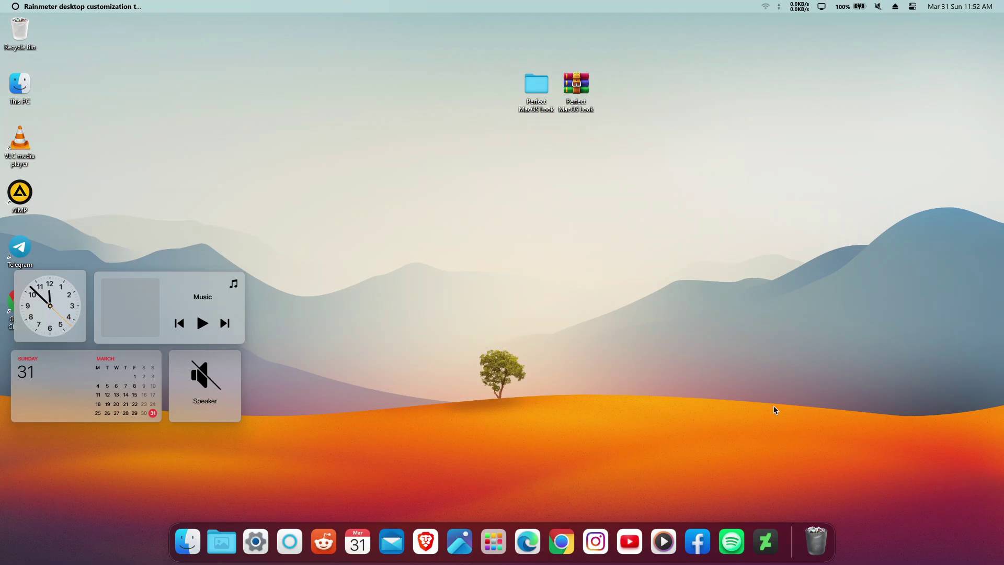
- Open MyDockFinder's Look & Behaviour preferences and bring up the file picker for the MyFinder menu icon
right_click(789, 545)
left_click(795, 476)
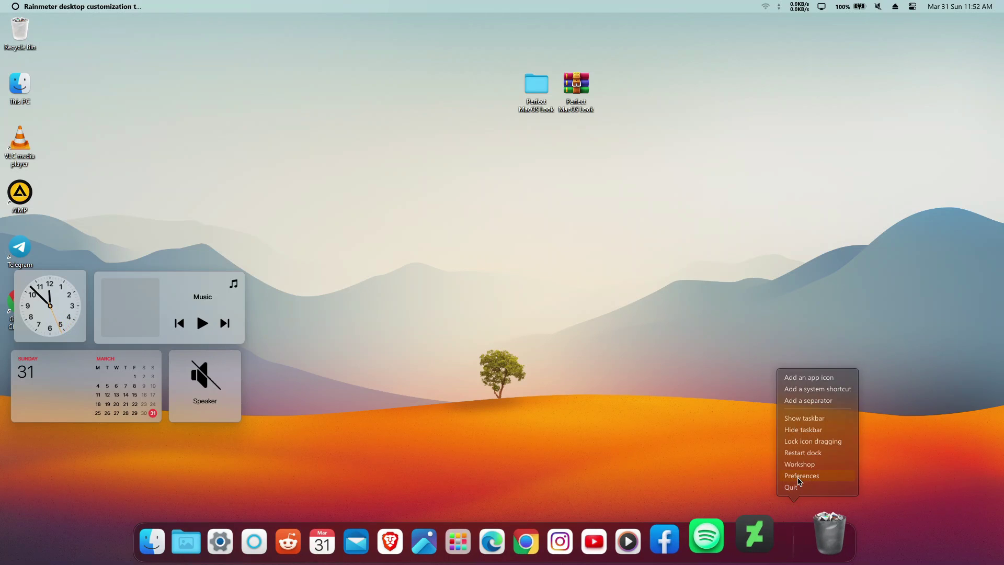
scroll(358, 226, "down", 5)
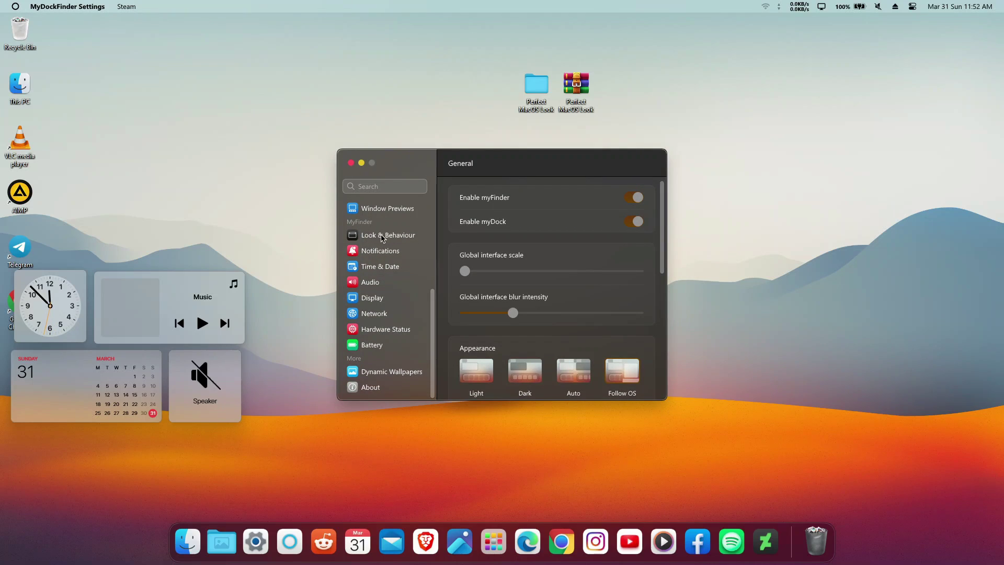
left_click(385, 238)
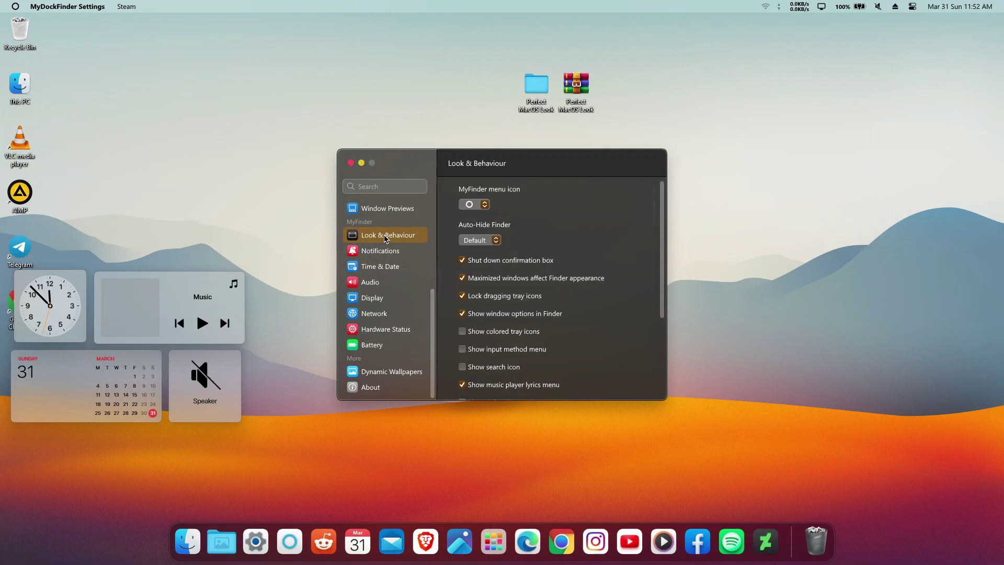
left_click(485, 203)
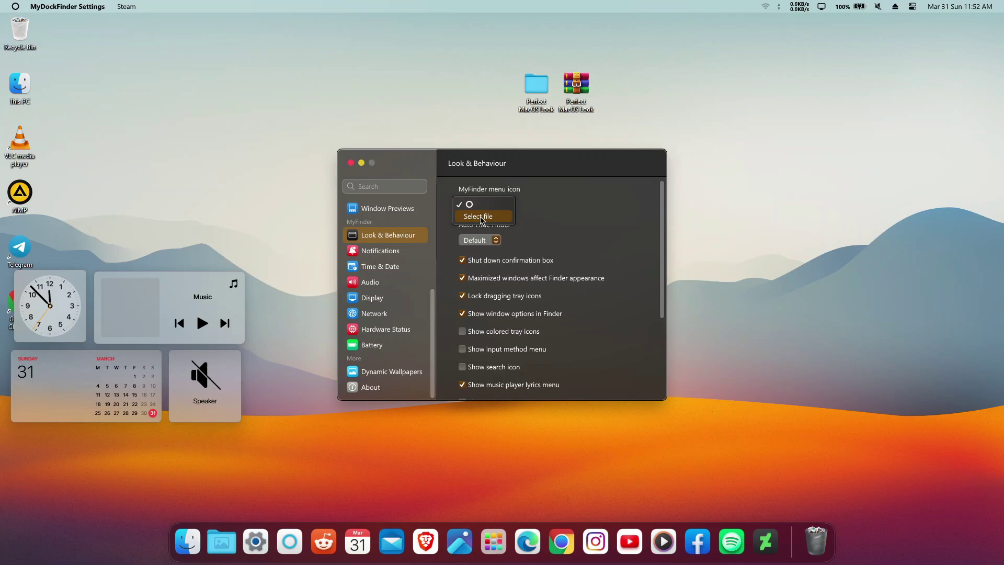
left_click(481, 217)
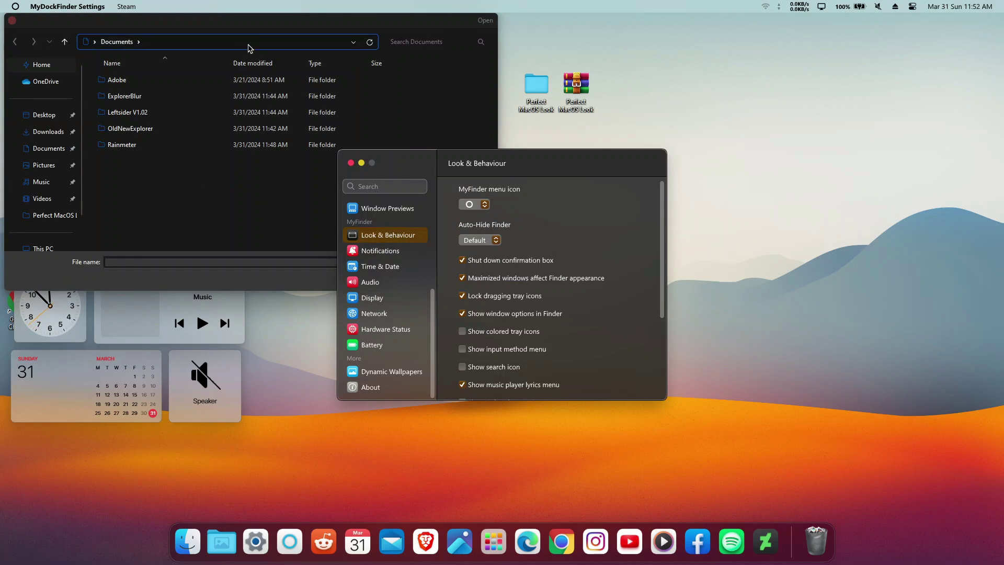
- Set the MyFinder menu icon to the Applelogo image from C:\MyDockFinder\themes and try the new icon in the menu bar
left_click(52, 247)
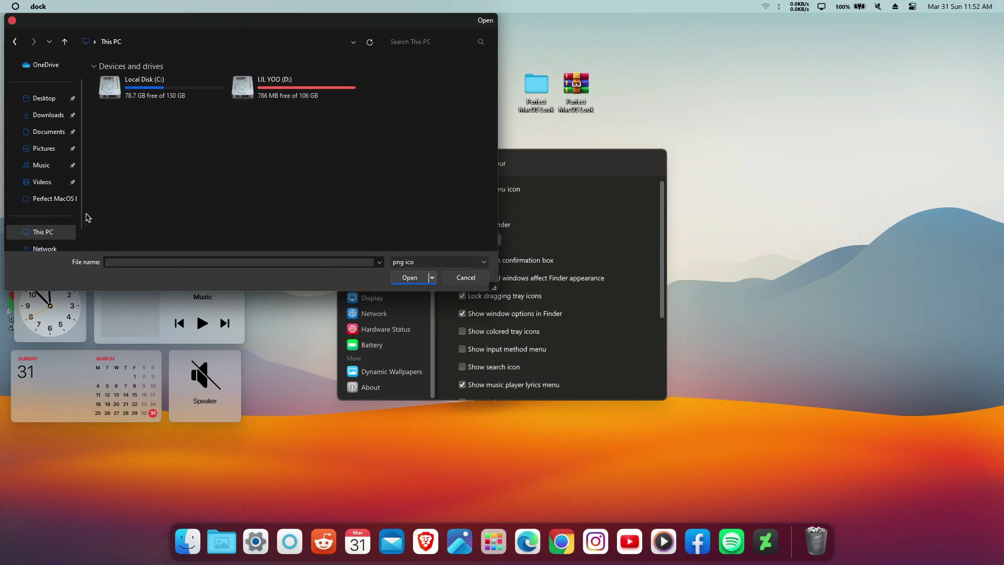
double_click(144, 101)
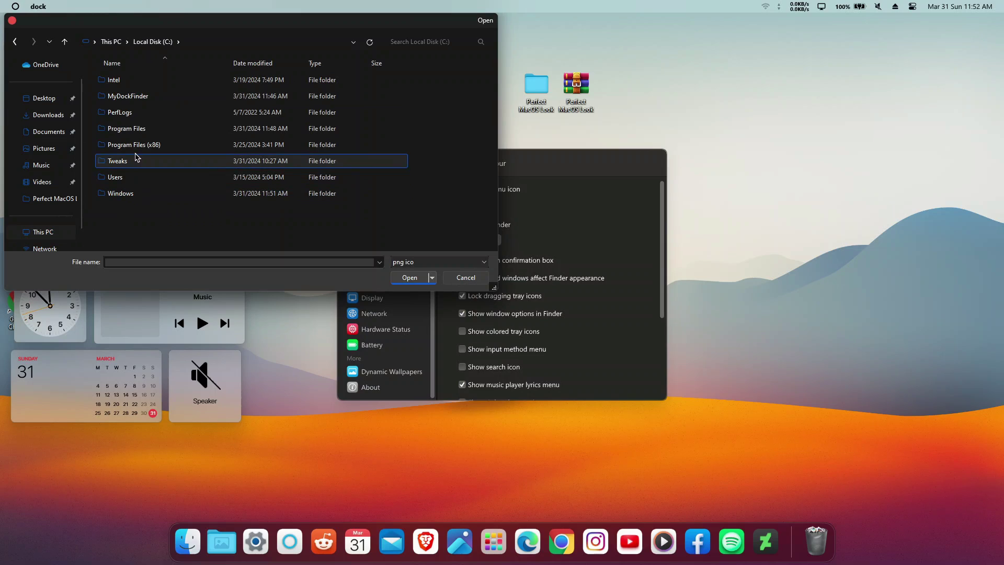
double_click(142, 97)
scroll(149, 105, "down", 2)
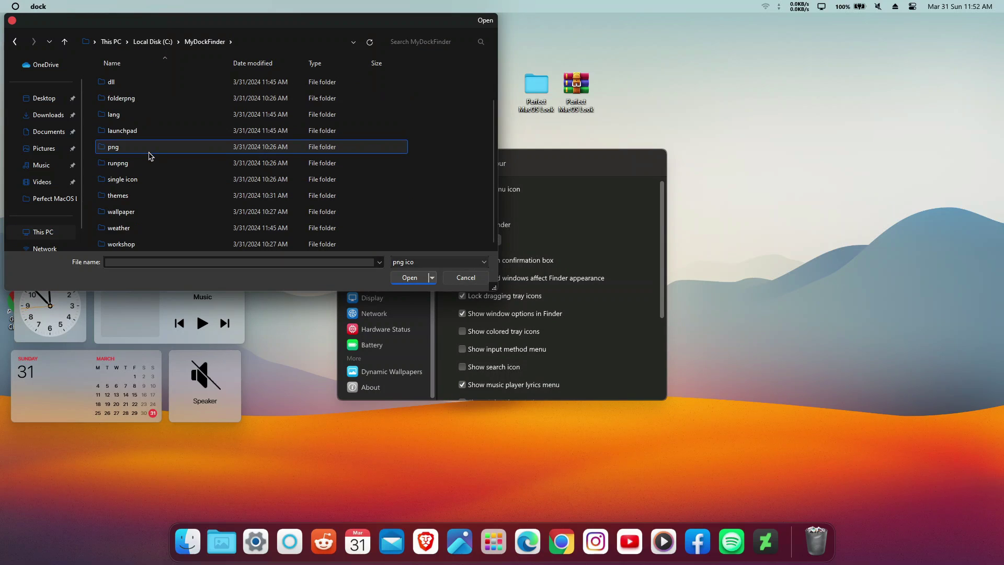
double_click(138, 197)
left_click(169, 93)
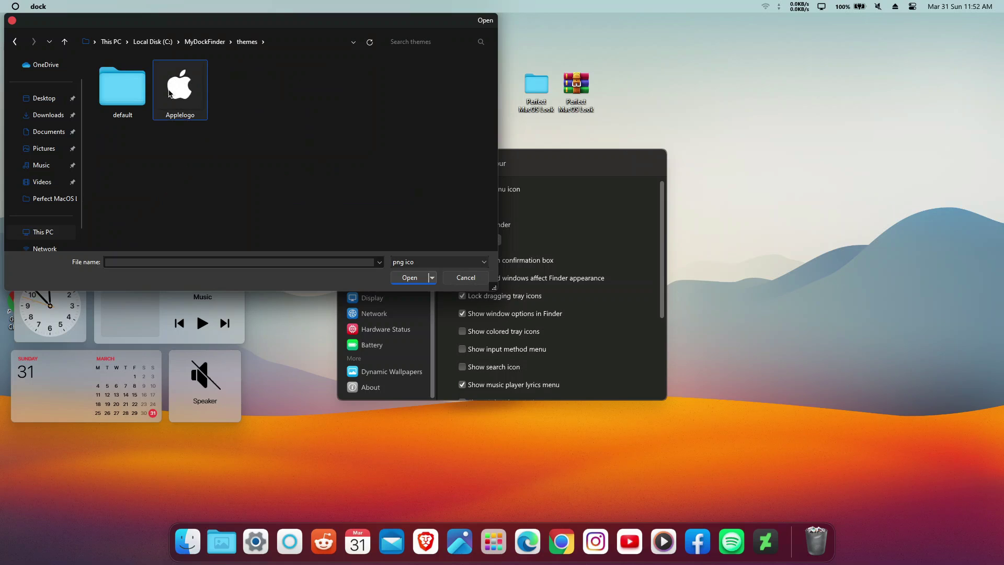
double_click(193, 93)
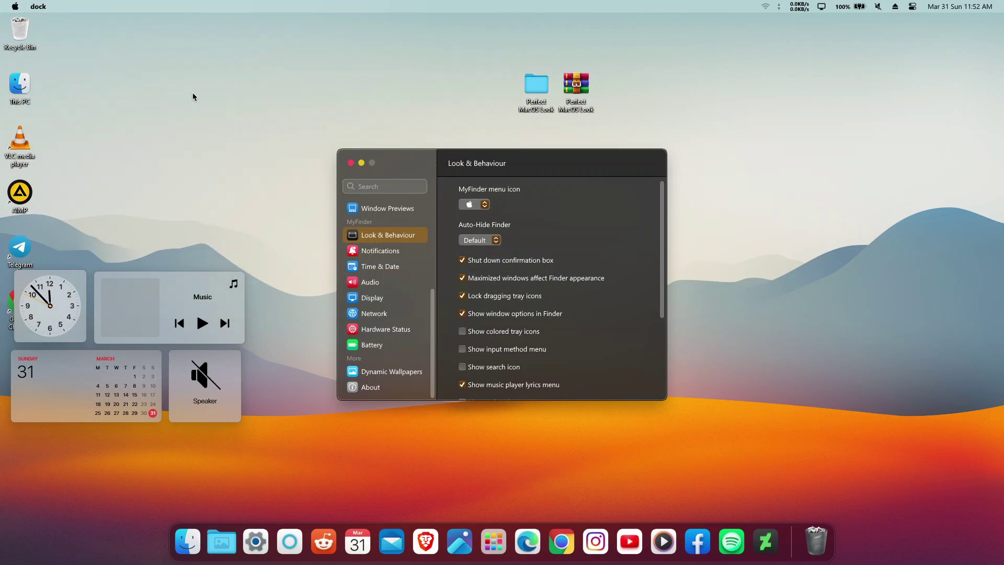
left_click(14, 7)
left_click(23, 8)
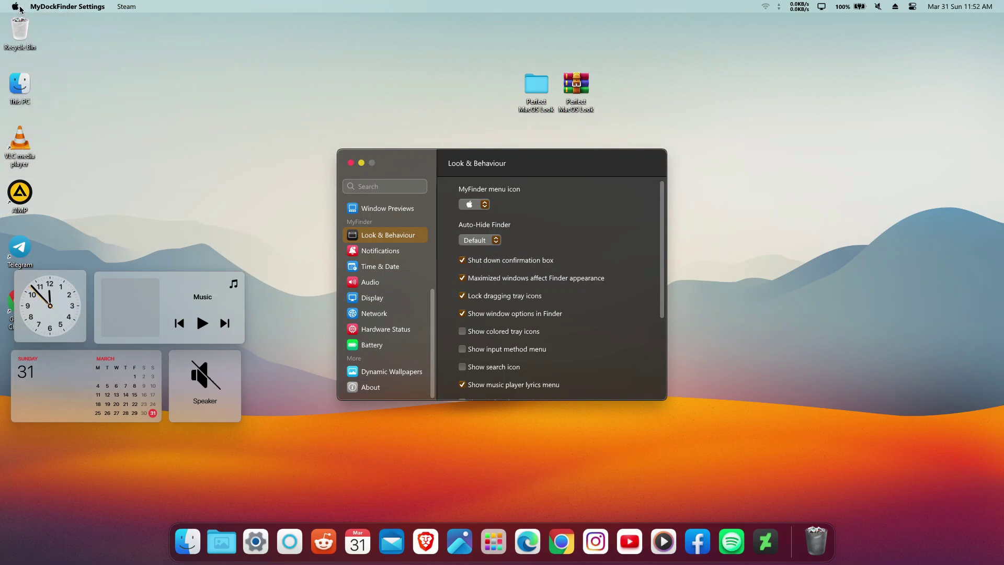
- Try the Apple menu in the menu bar and close the MyDockFinder preferences window
left_click(19, 7)
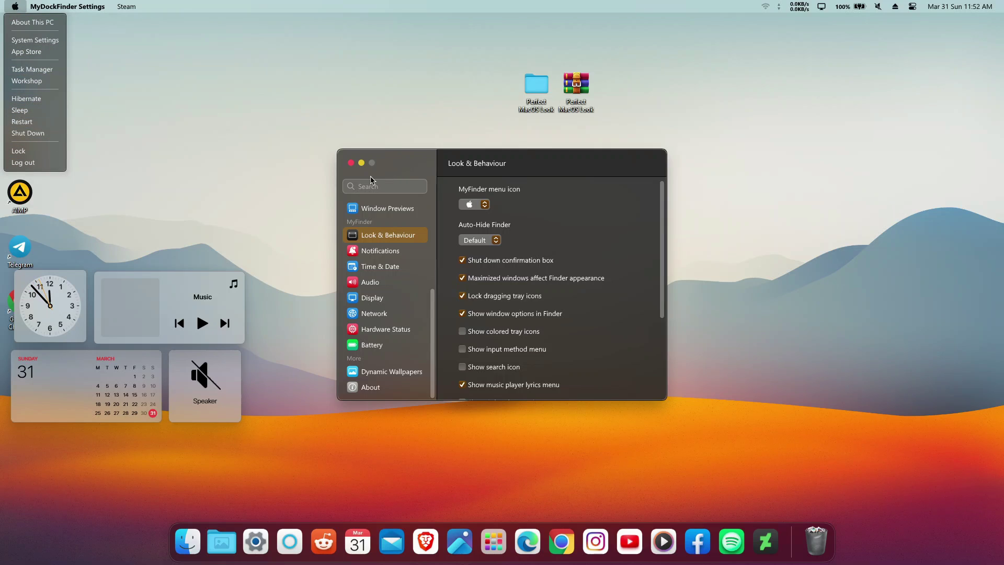
left_click(351, 163)
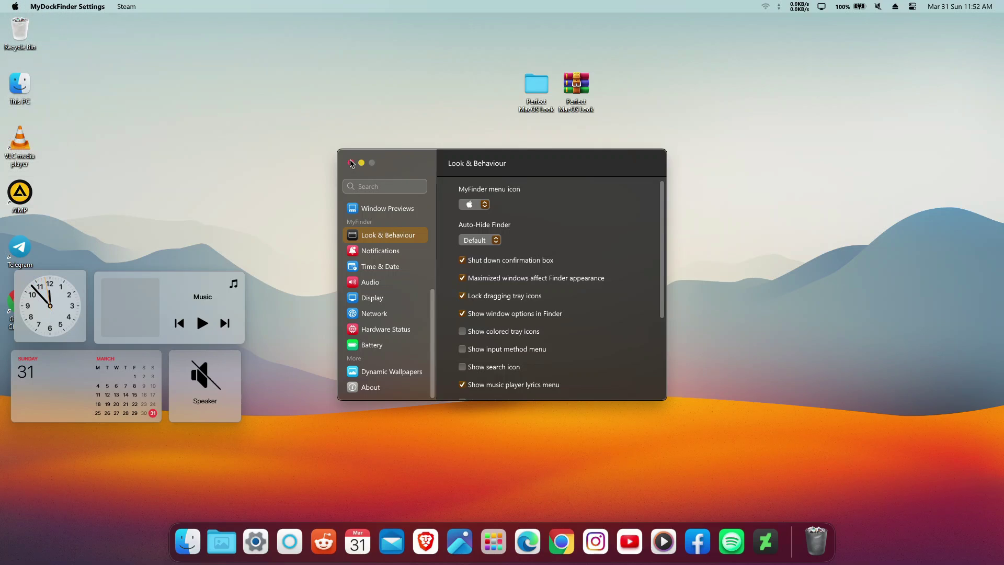
left_click(350, 163)
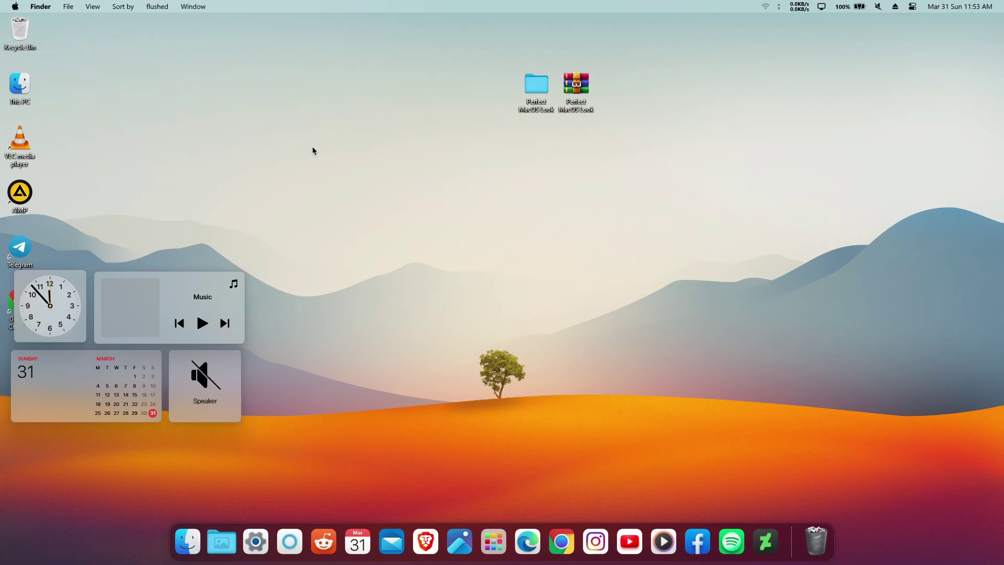
- Hide all desktop icons through the desktop's view options
right_click(359, 148)
mouse_move(334, 167)
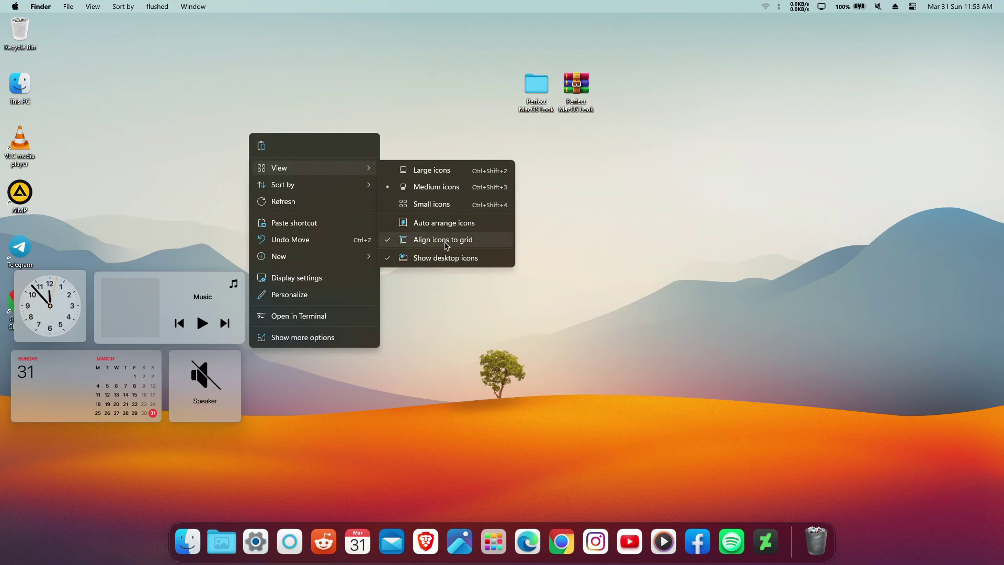
left_click(428, 258)
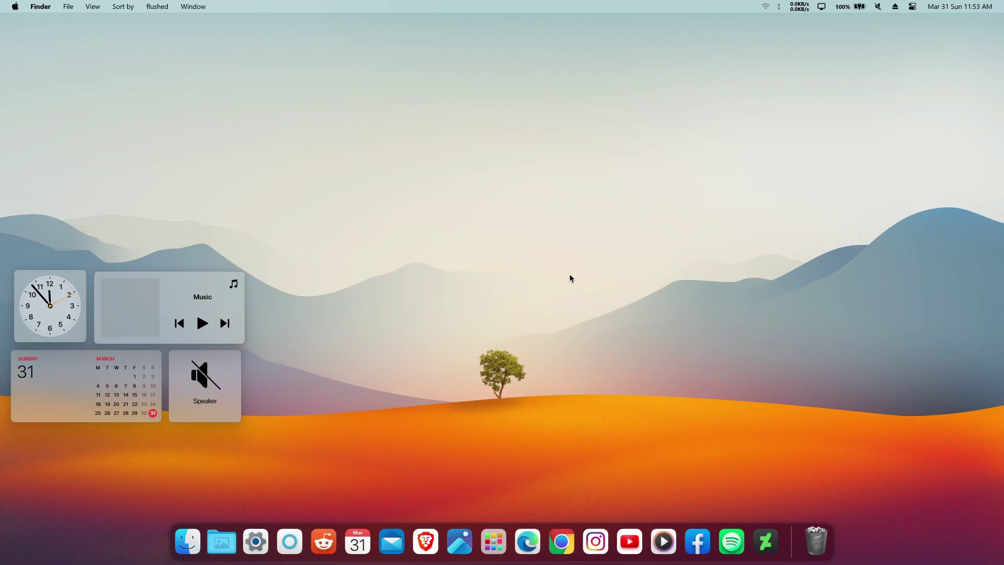
- Show the Windows taskbar from the dock's options and bring up StartAllBack's Taskbar settings from the taskbar properties
right_click(793, 546)
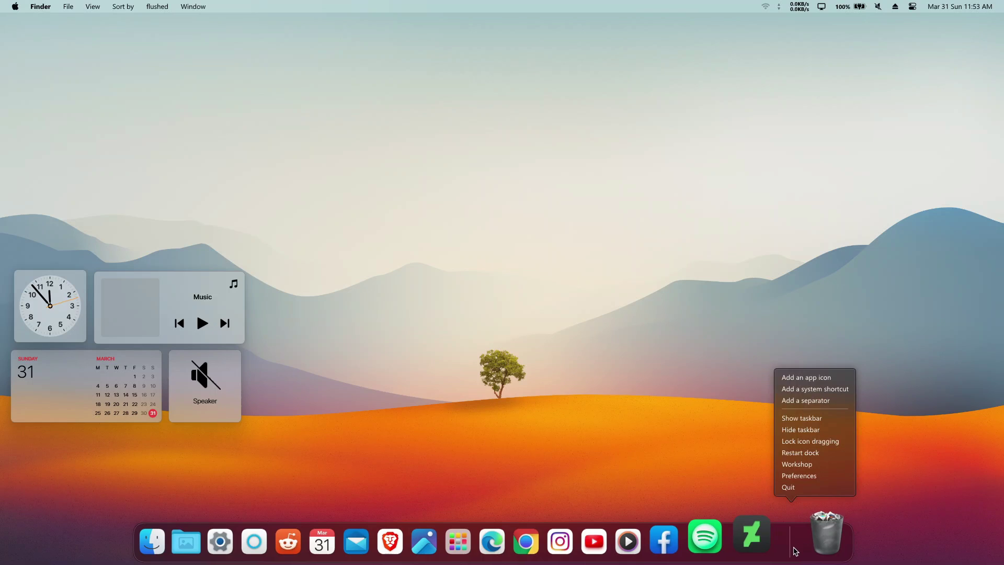
left_click(810, 420)
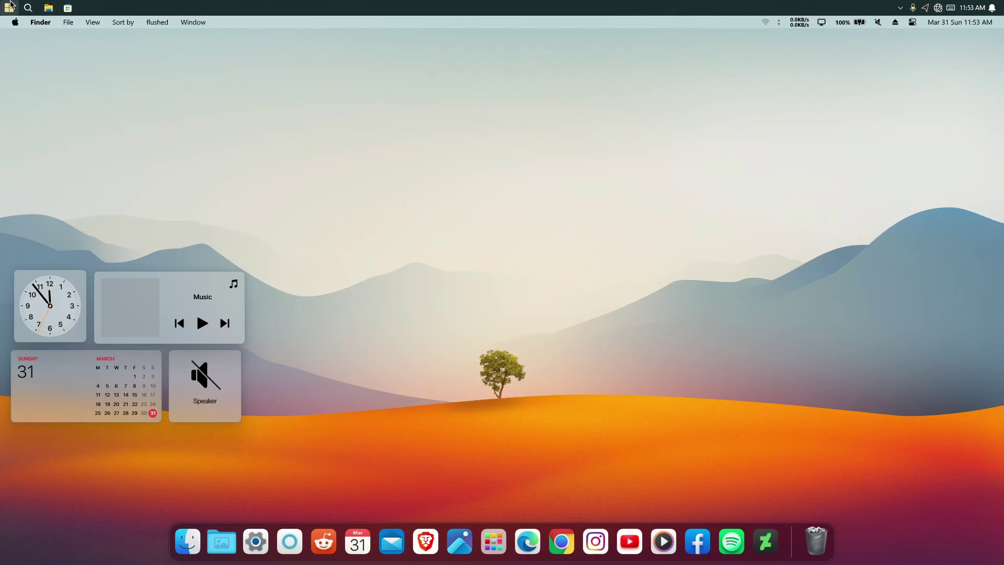
right_click(193, 4)
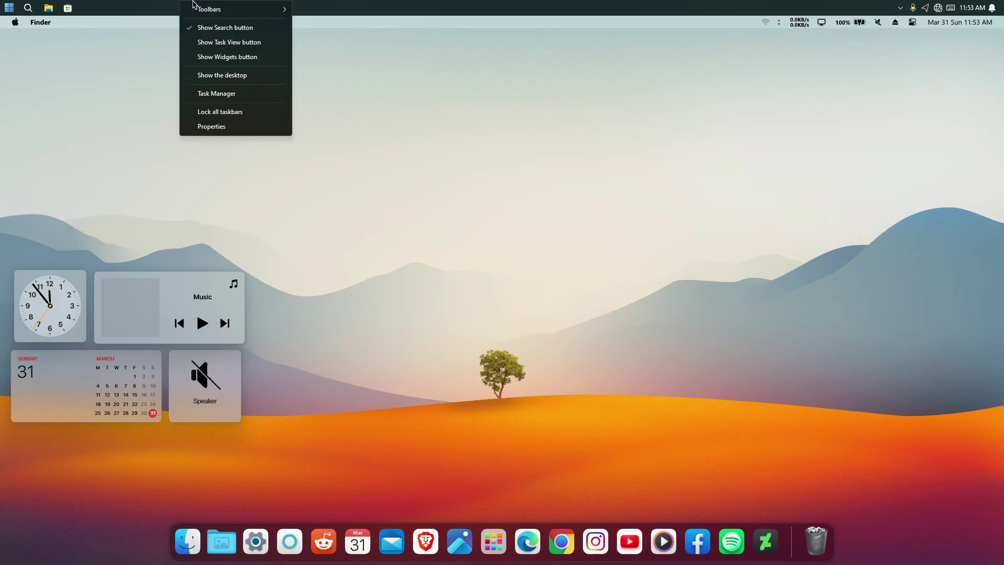
left_click(219, 128)
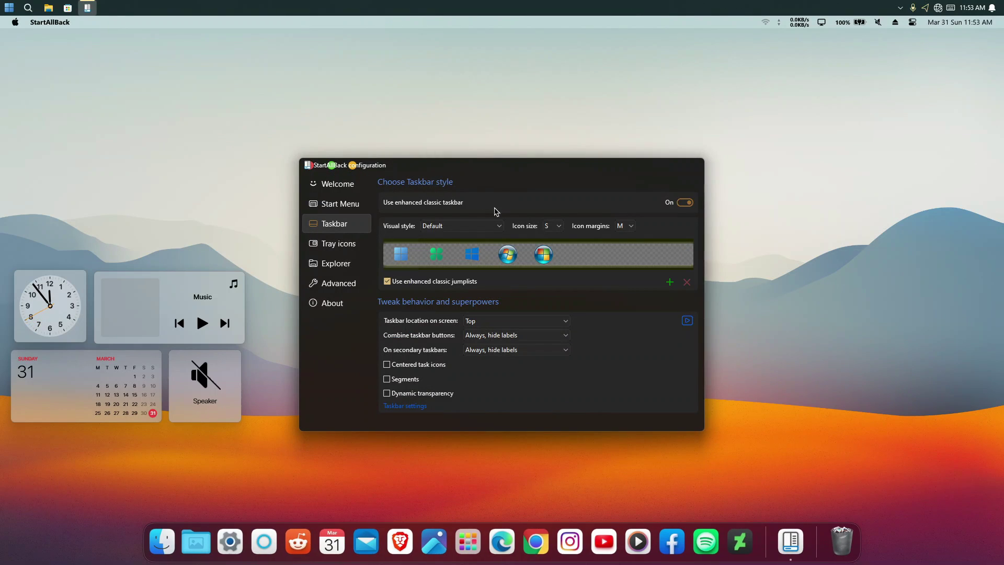
left_click(335, 208)
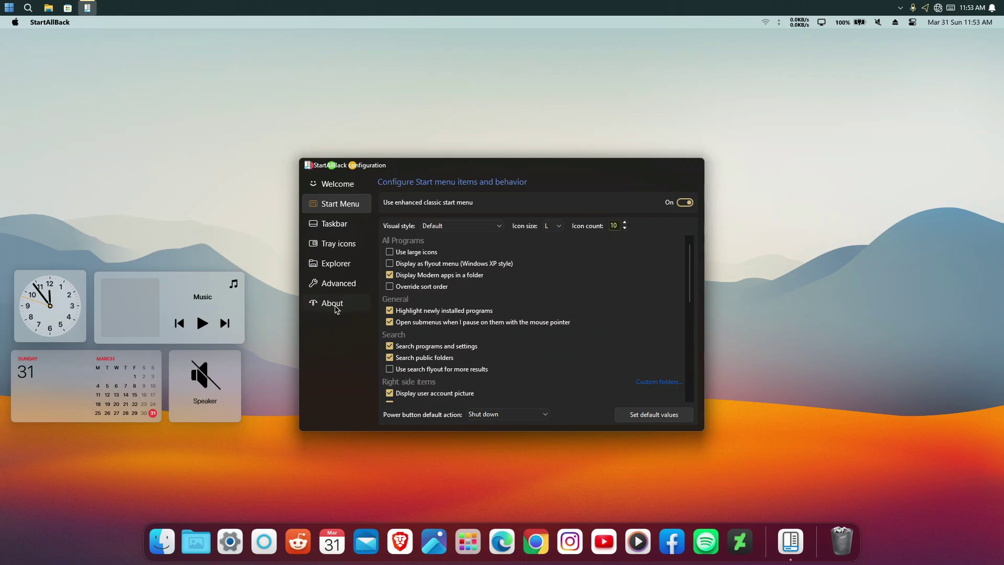
left_click(343, 228)
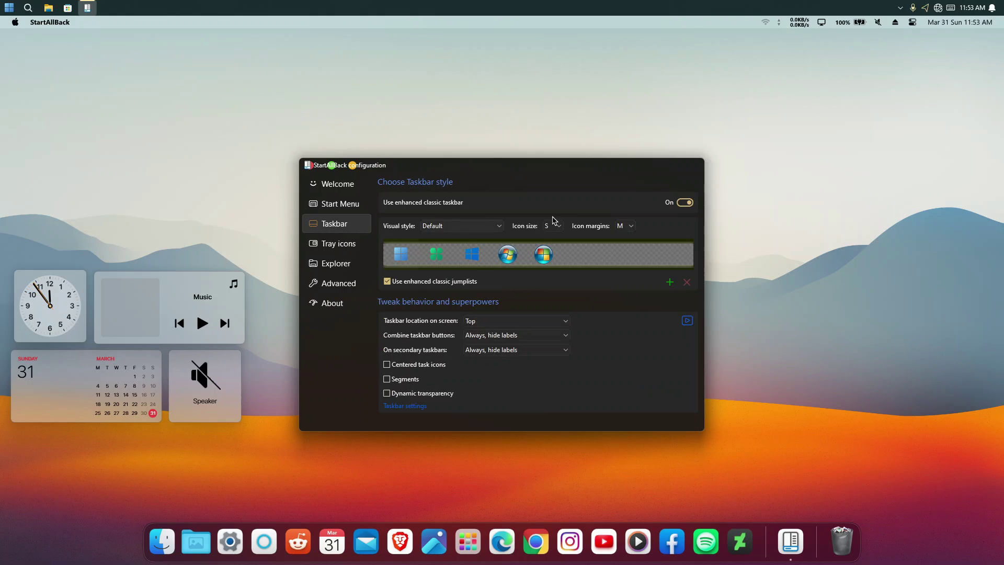
- Add the four start button images mac - Dark, mac - Light, Win - Dark and Win - Light from Perfect MacOS Look\StartAllBack\StartAllBack_Orbs
left_click(671, 283)
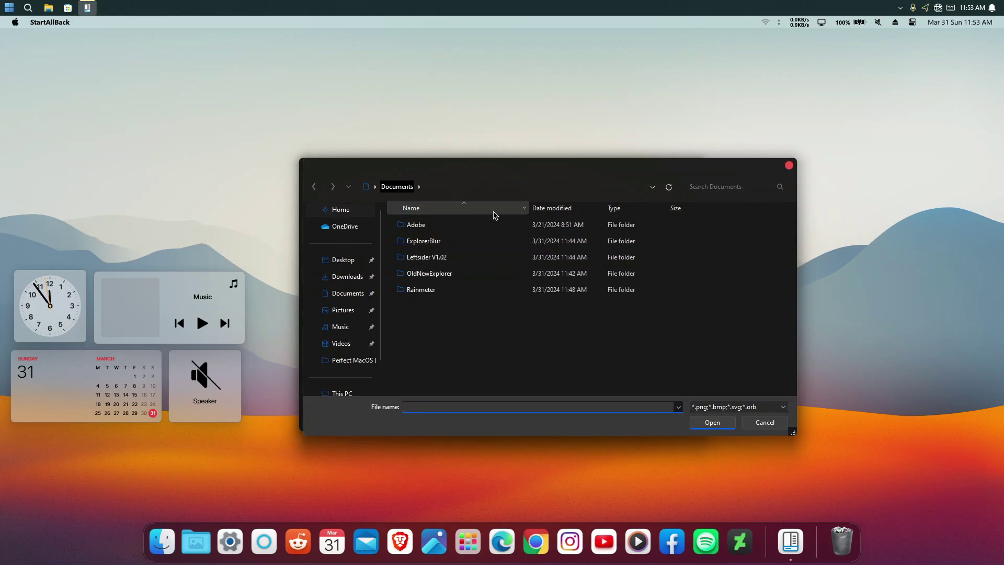
left_click(347, 259)
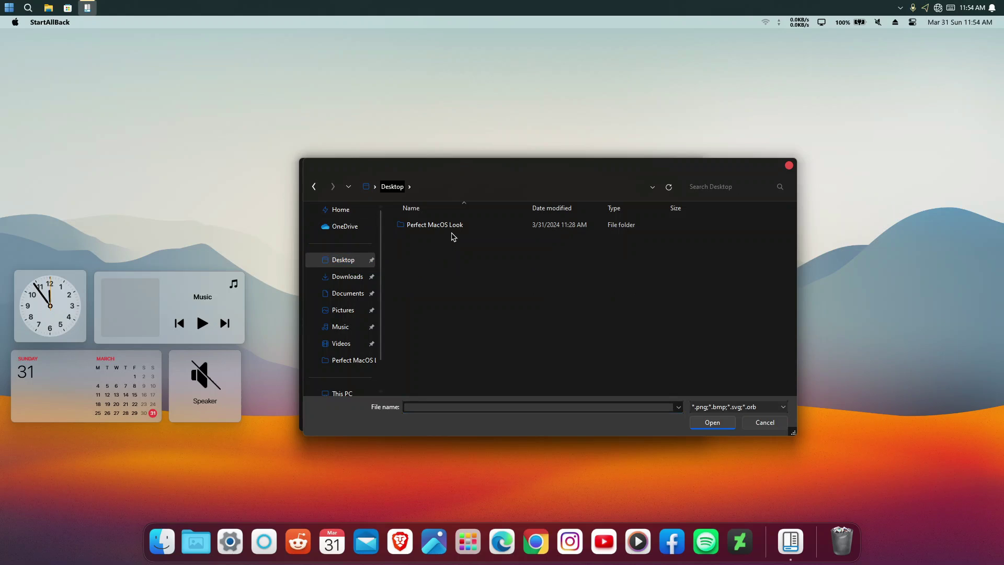
double_click(453, 226)
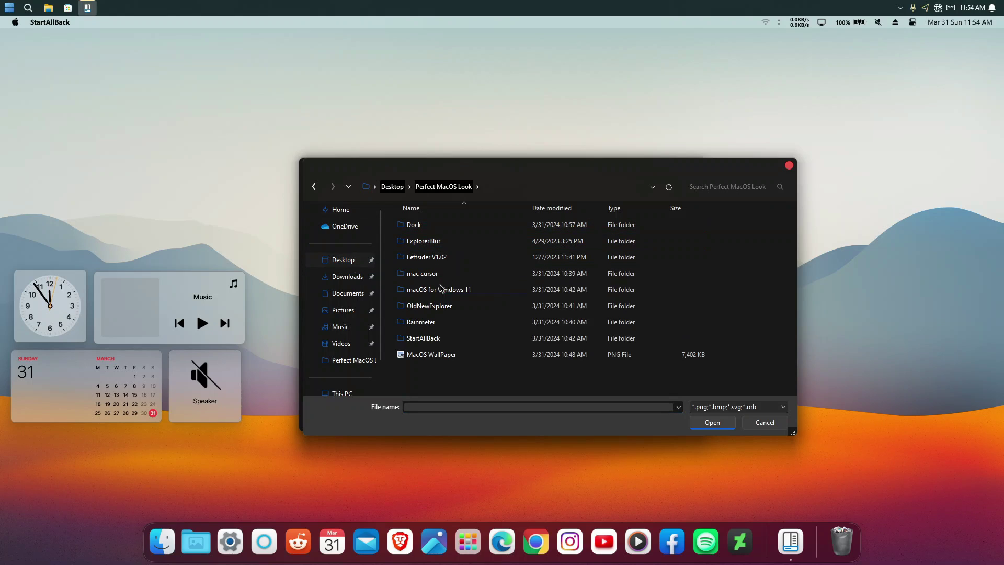
double_click(435, 339)
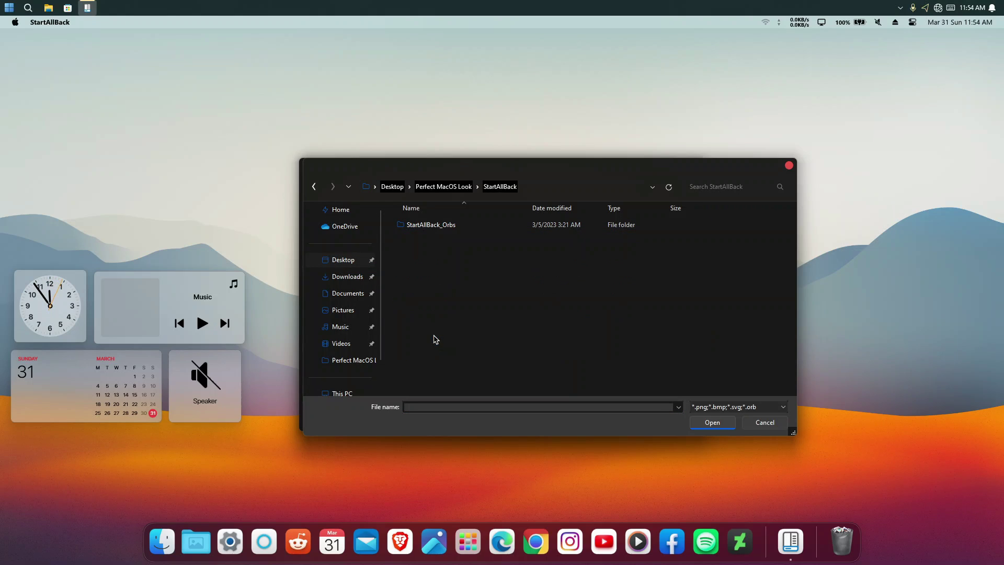
double_click(440, 228)
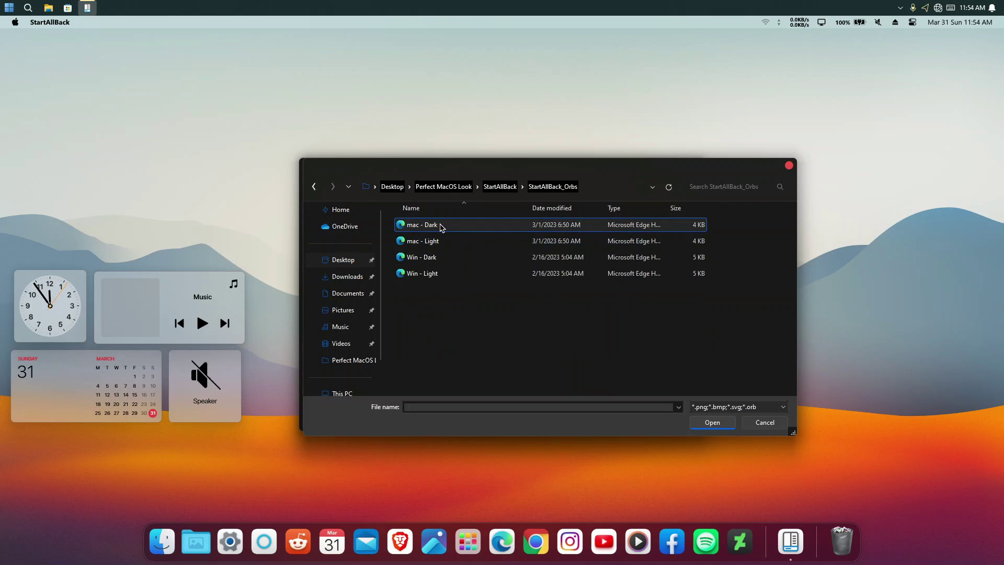
left_click_drag(429, 297, 447, 223)
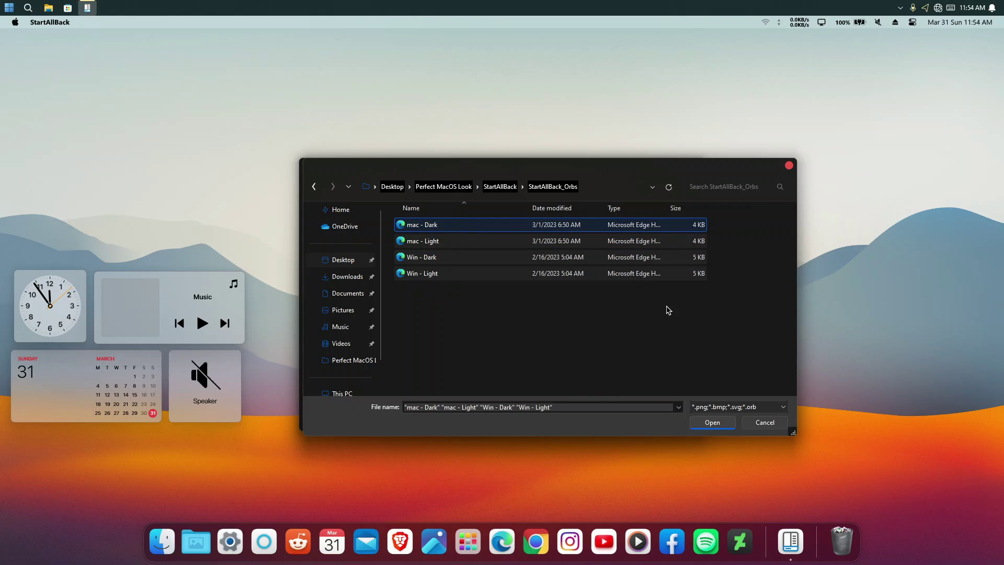
left_click(712, 423)
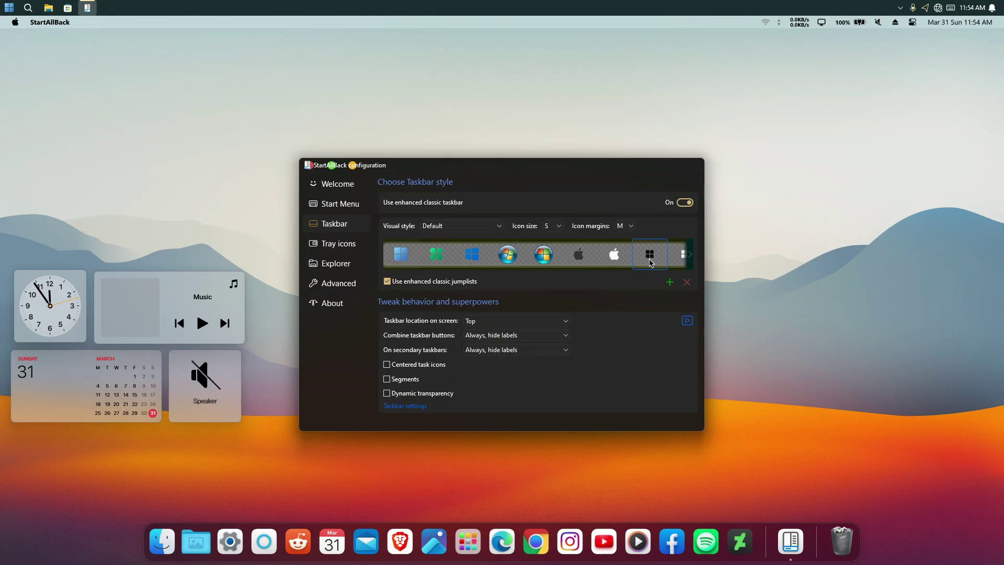
- Set the taskbar's start button to the white Apple logo and try it by opening and closing the Start menu
left_click(585, 258)
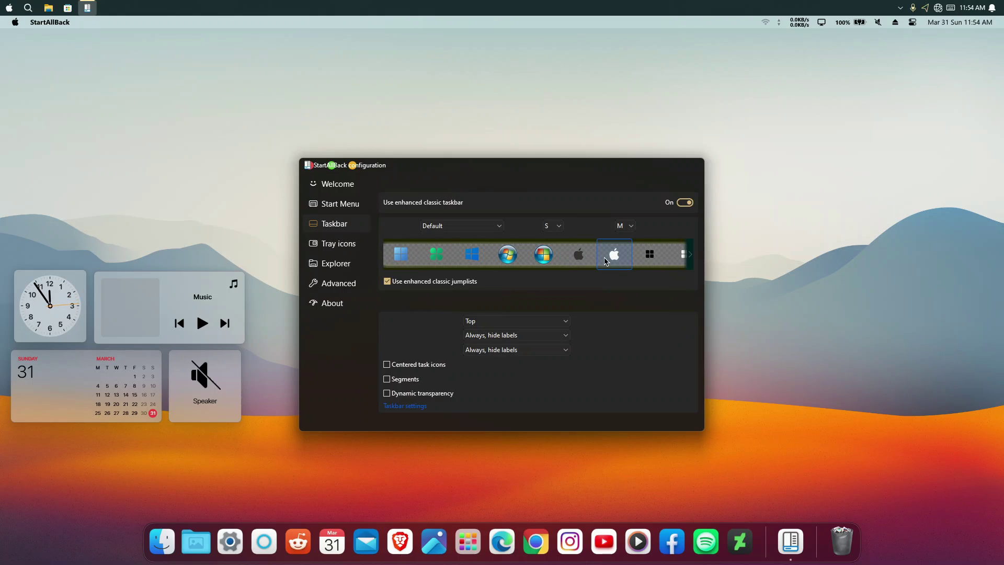
left_click(610, 266)
left_click(8, 8)
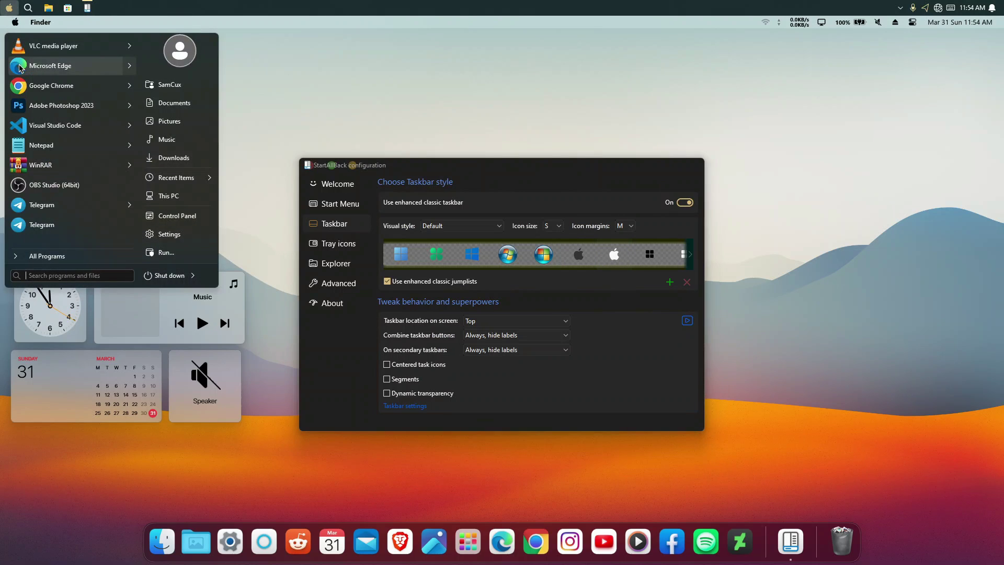
left_click(7, 8)
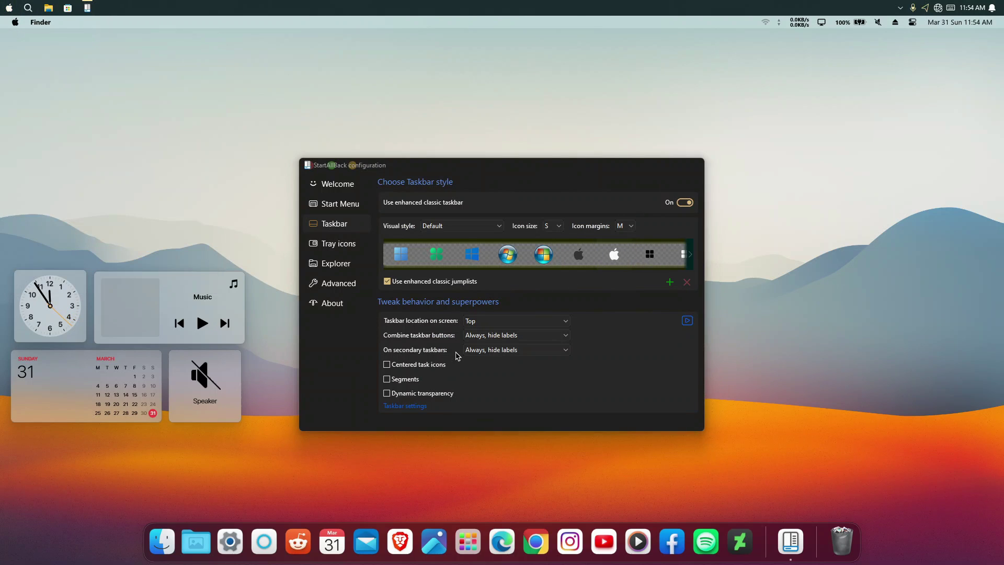
- Set the taskbar icon margins to S and close the StartAllBack configuration
left_click(546, 240)
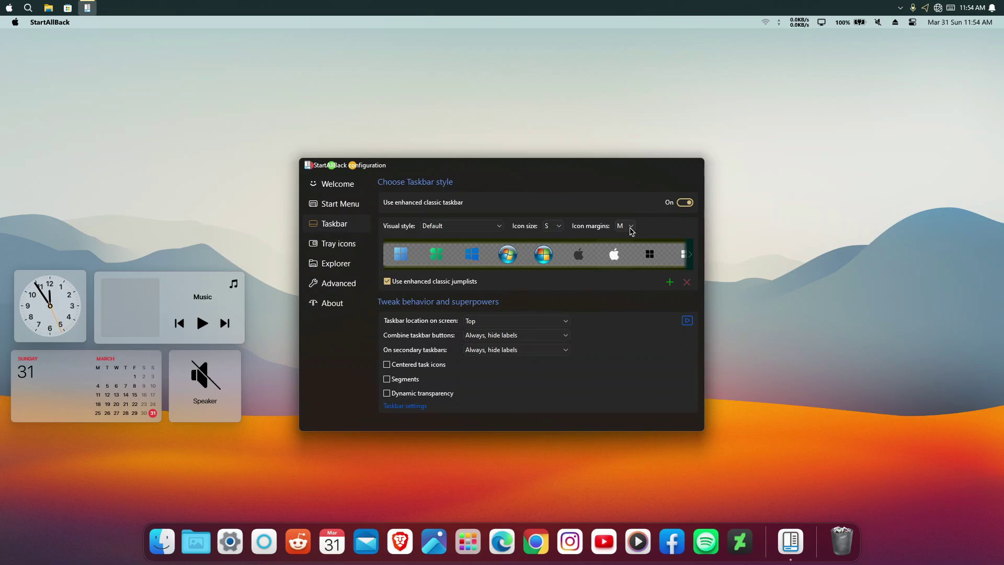
left_click(630, 226)
left_click(629, 243)
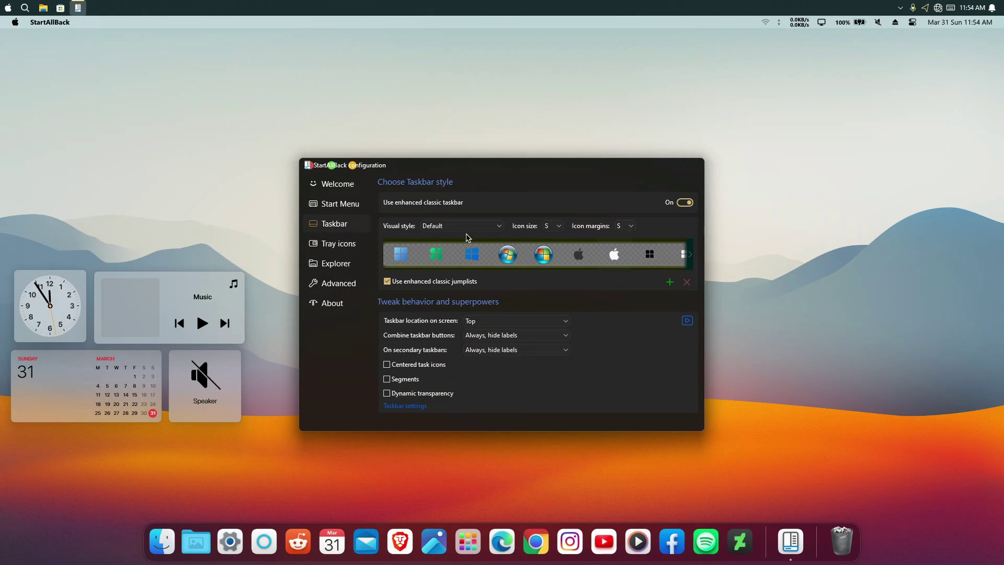
left_click(494, 230)
left_click(494, 230)
left_click(308, 166)
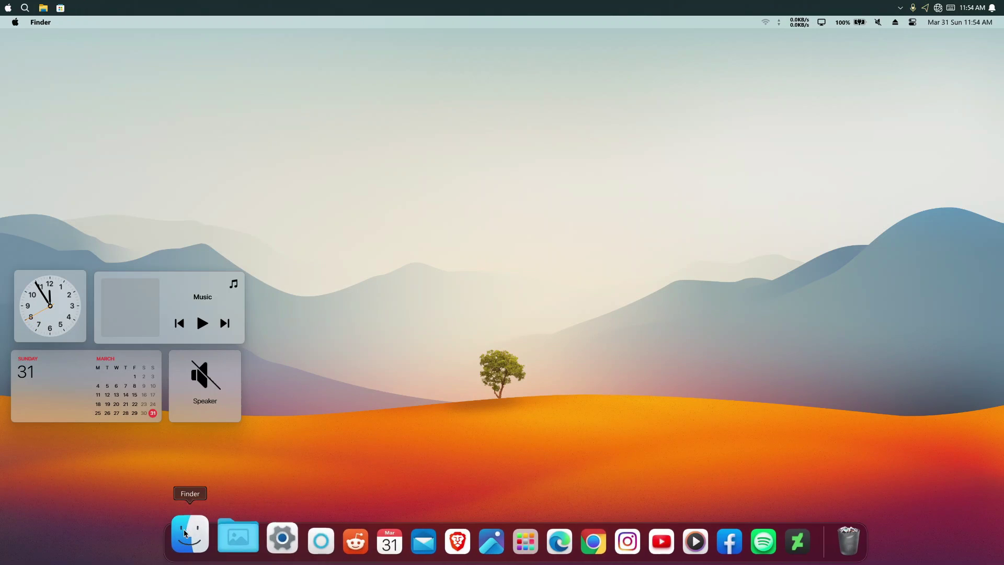
- Check the Start menu, reopen StartAllBack's configuration and turn off the enhanced classic start menu
left_click(8, 8)
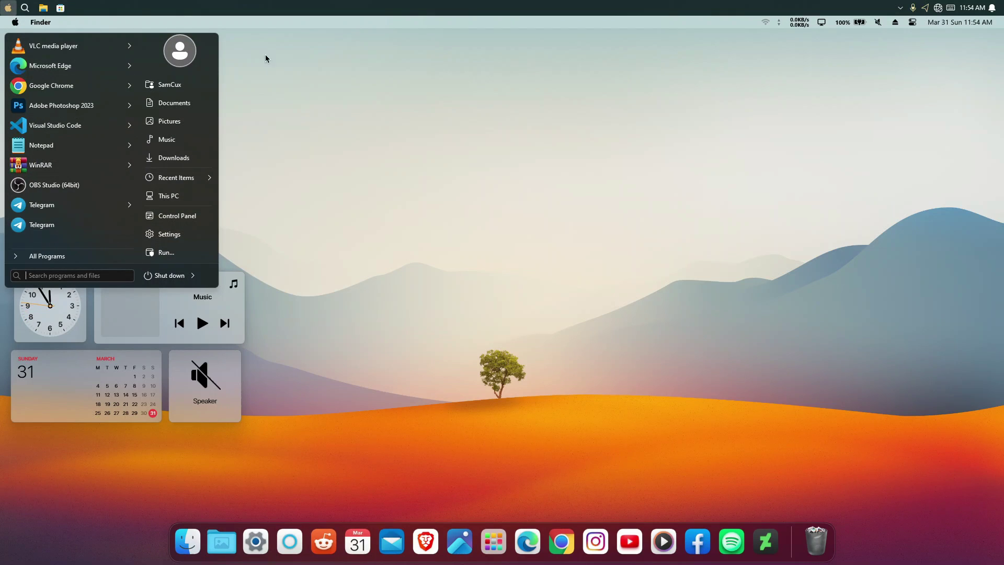
left_click(438, 4)
right_click(438, 4)
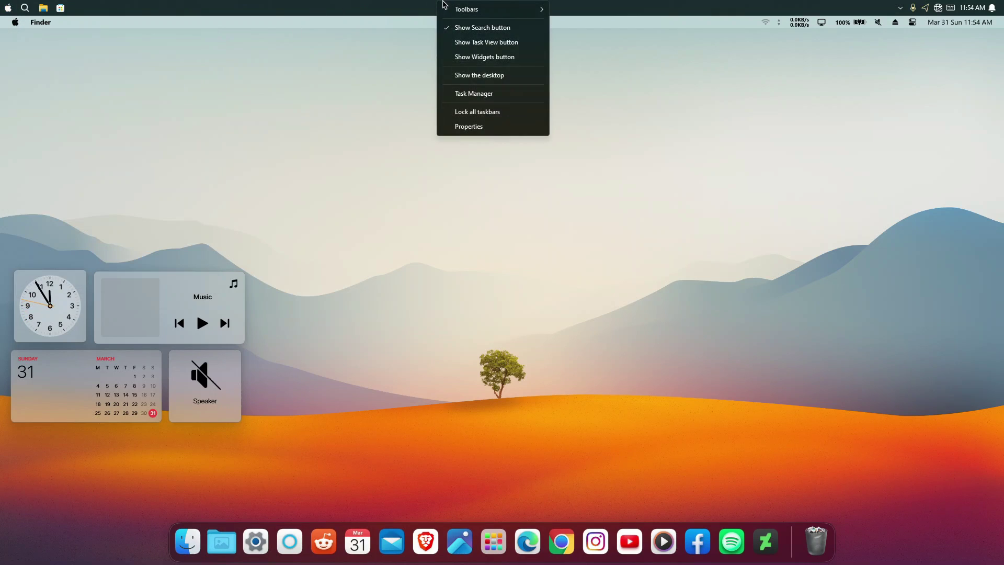
left_click(481, 128)
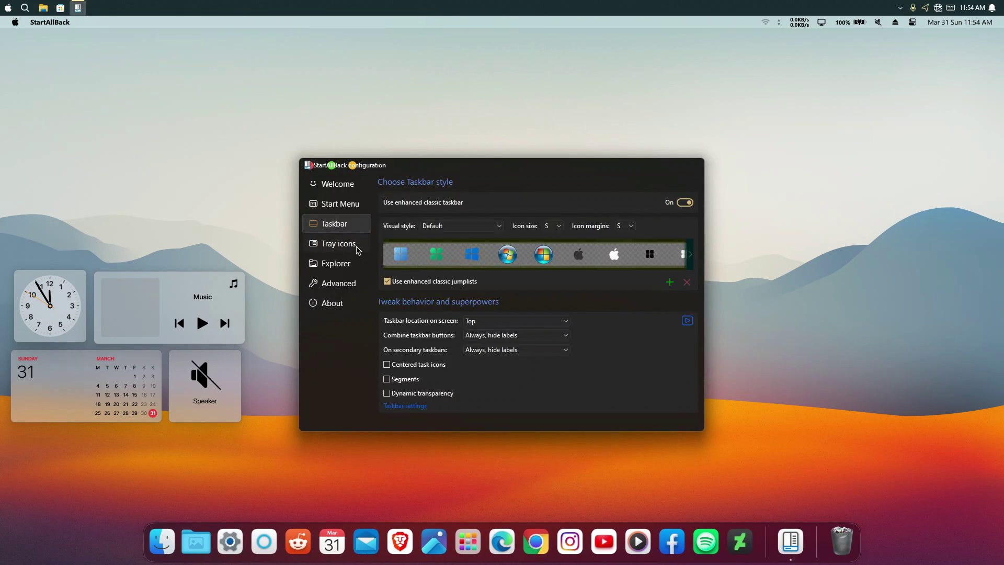
left_click(341, 205)
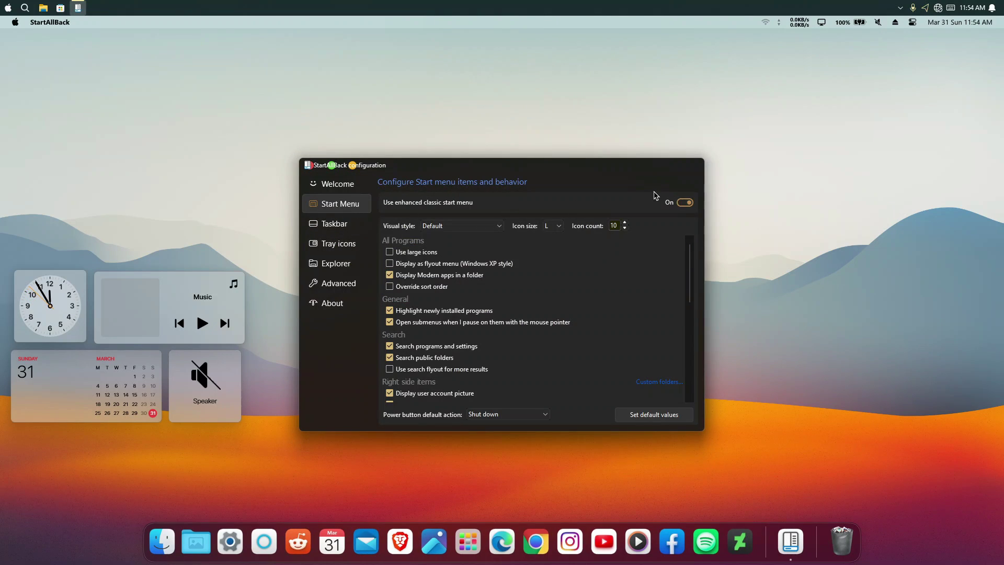
left_click(684, 203)
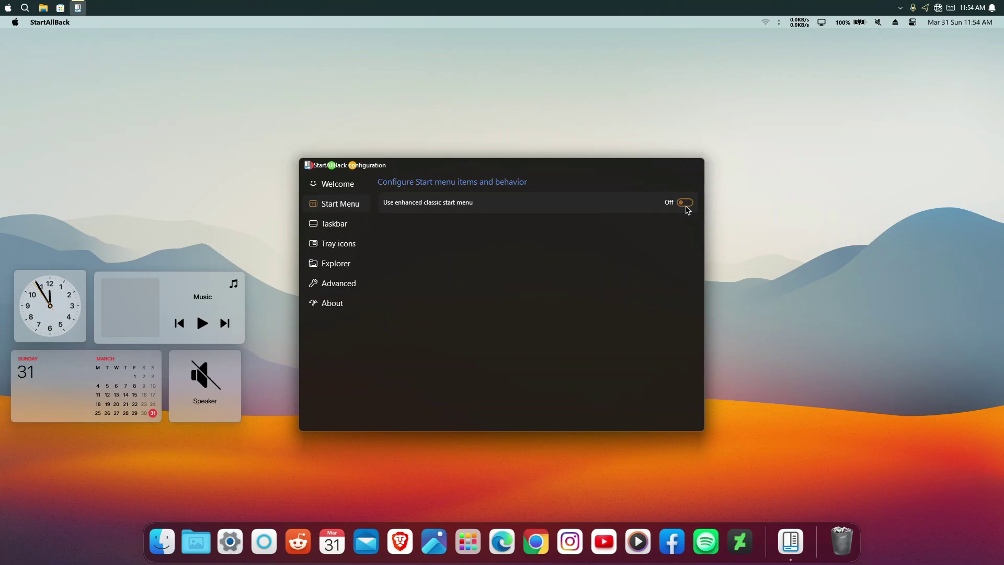
- Turn off the enhanced classic taskbar, restart the Explorer shell and close the StartAllBack configuration
left_click(345, 230)
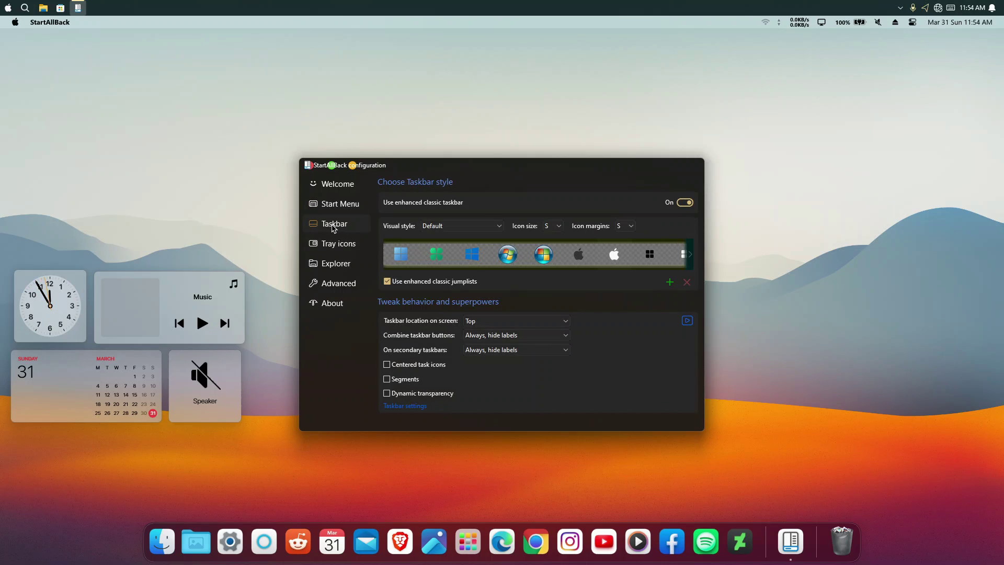
left_click(686, 203)
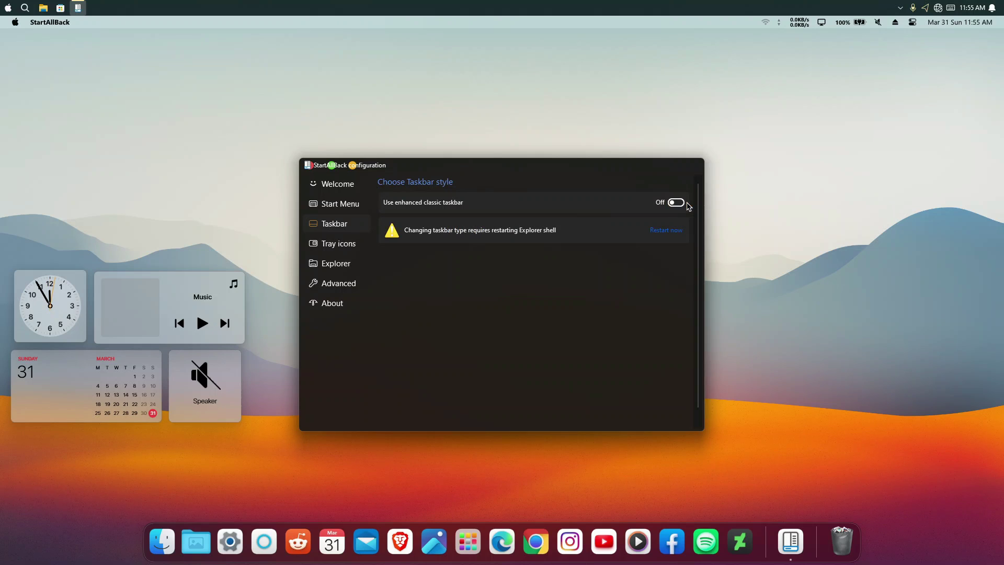
left_click(672, 231)
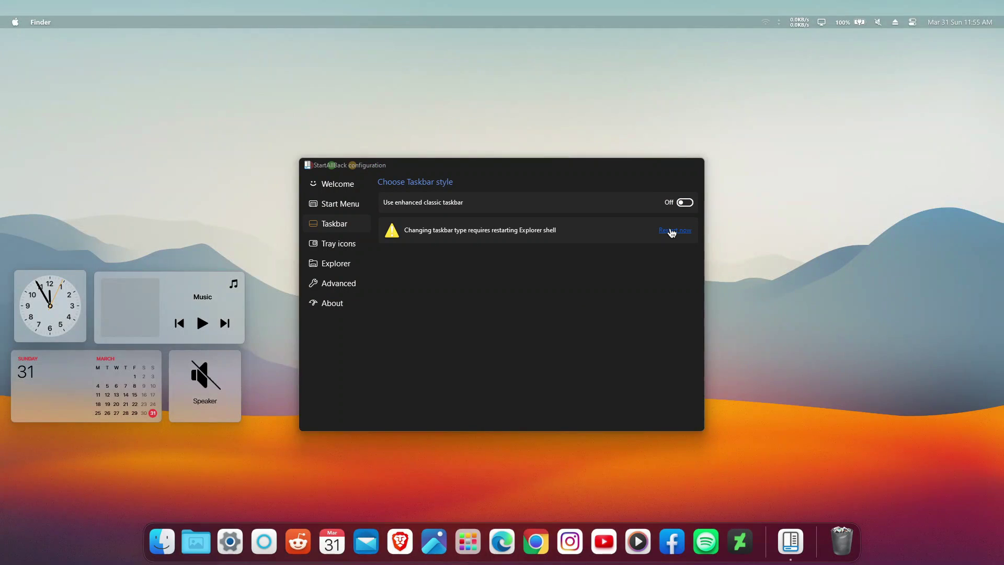
left_click(341, 166)
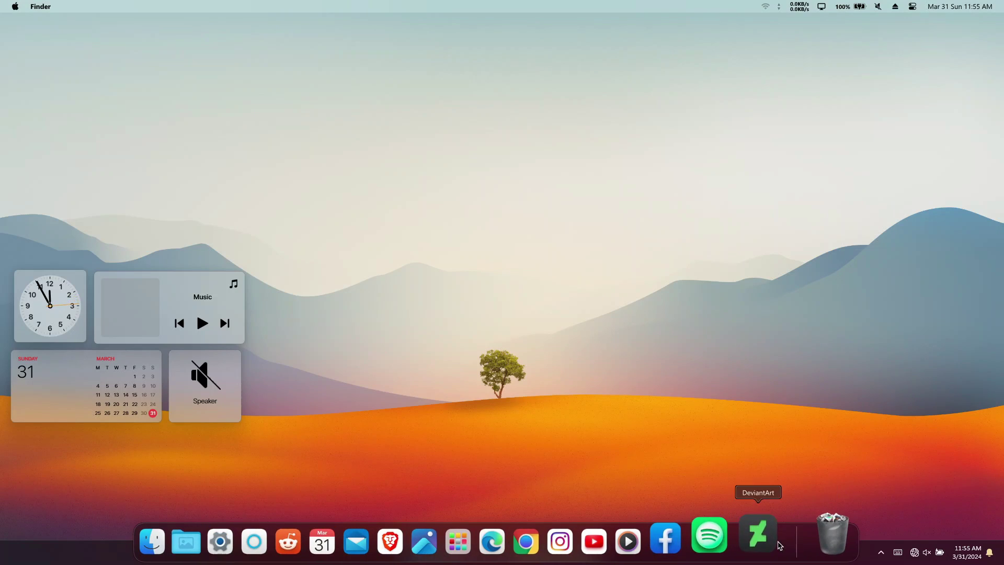
- Hide the Windows taskbar through the dock's options
right_click(799, 542)
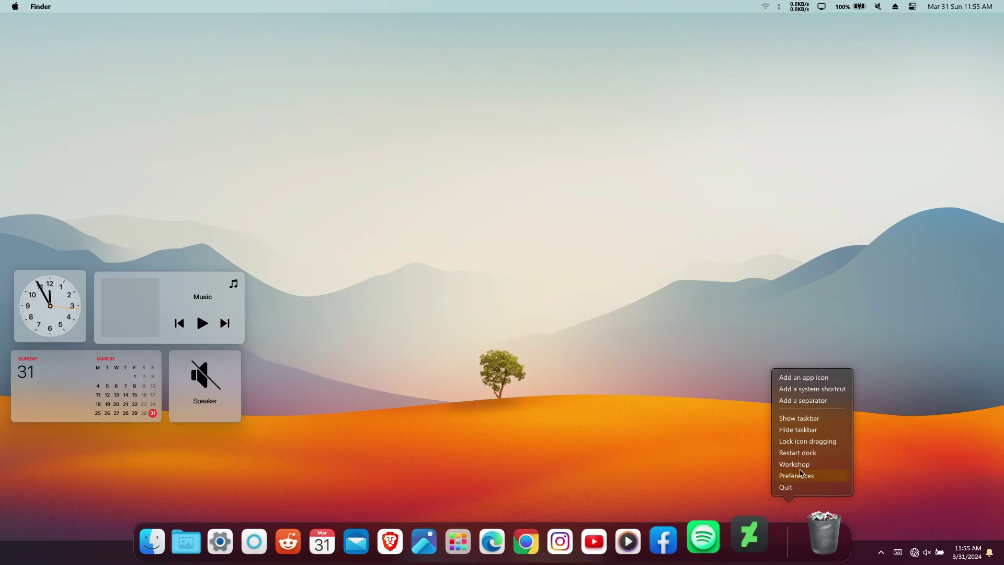
left_click(806, 432)
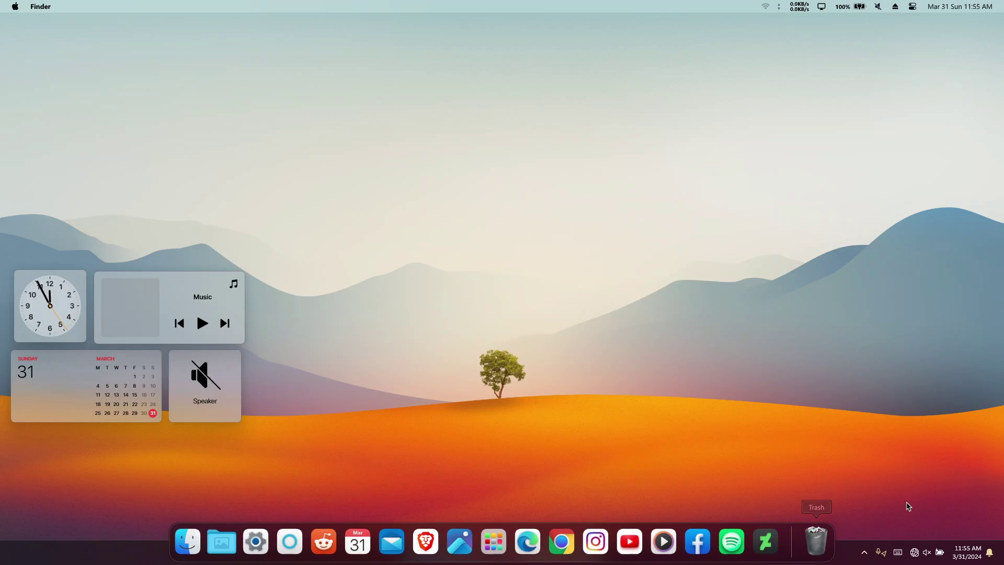
- Turn on automatic hiding of the taskbar in the Windows taskbar behavior settings and close Settings
right_click(120, 555)
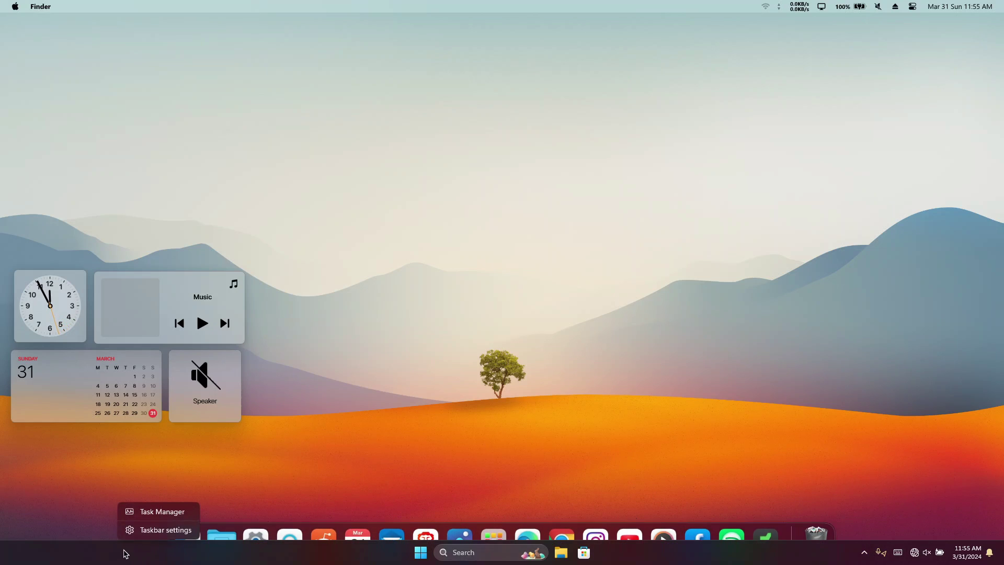
left_click(165, 530)
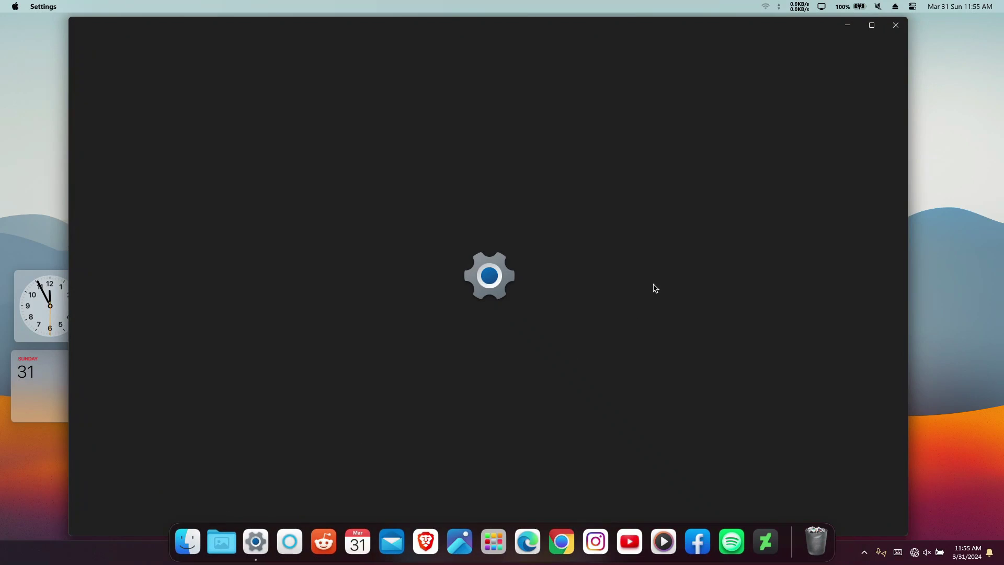
left_click(515, 392)
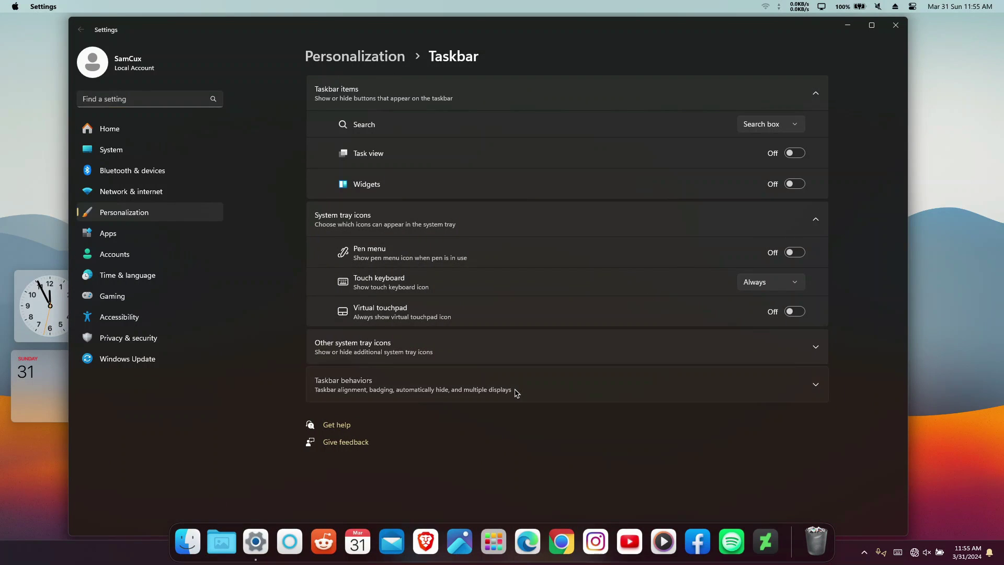
scroll(328, 376, "down", 3)
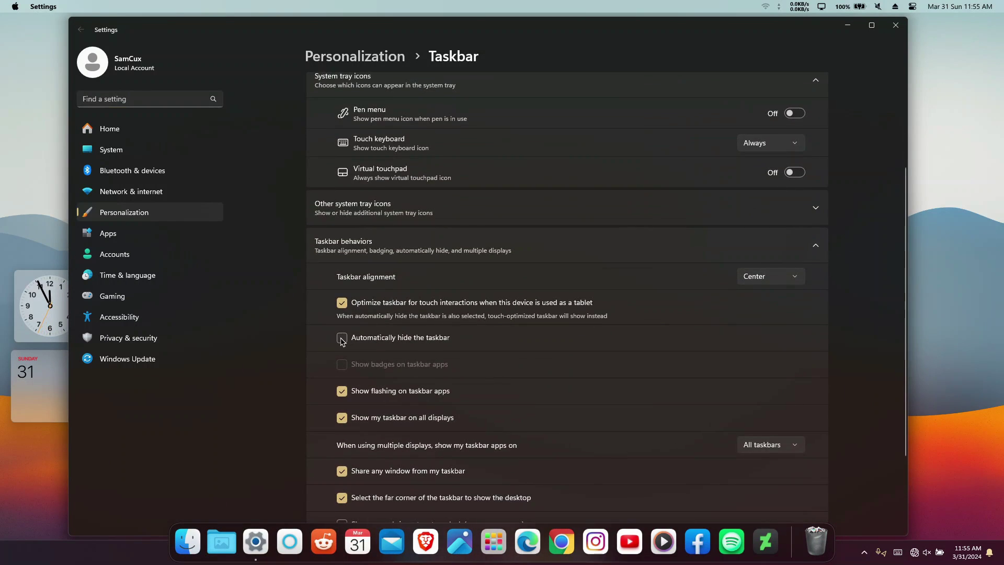
left_click(343, 338)
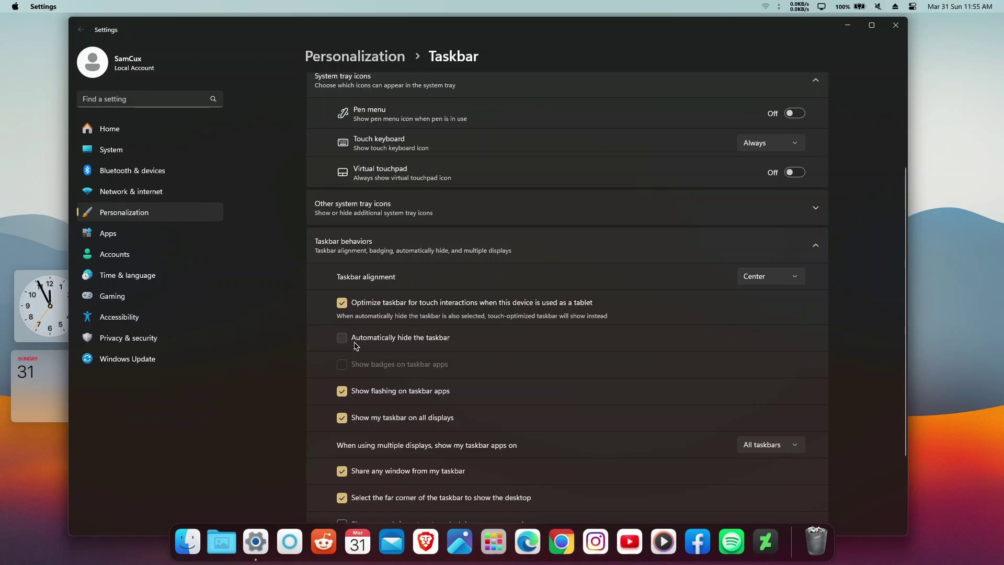
left_click(895, 25)
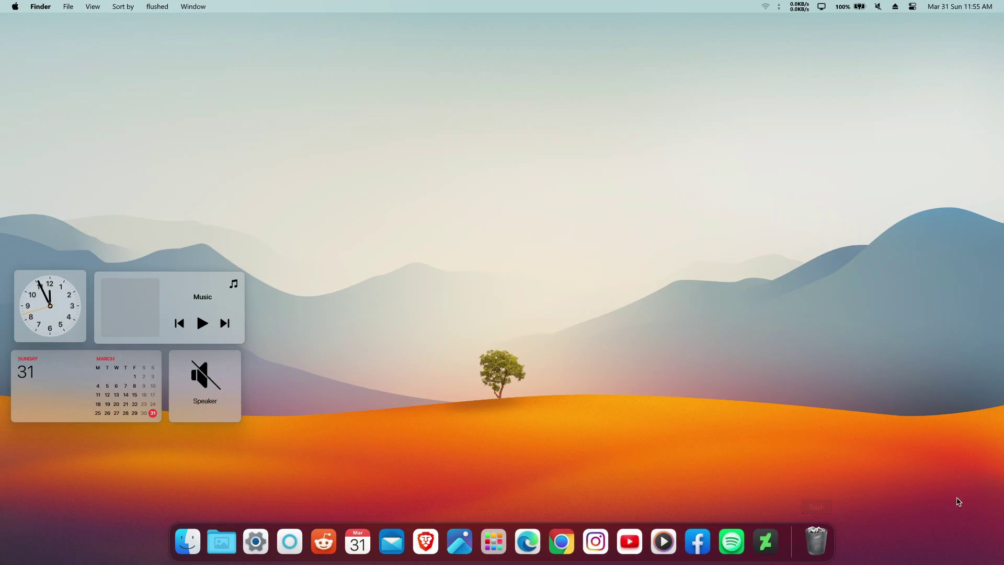
- Open the Apple menu on the desktop to examine its system and power entries
left_click(17, 6)
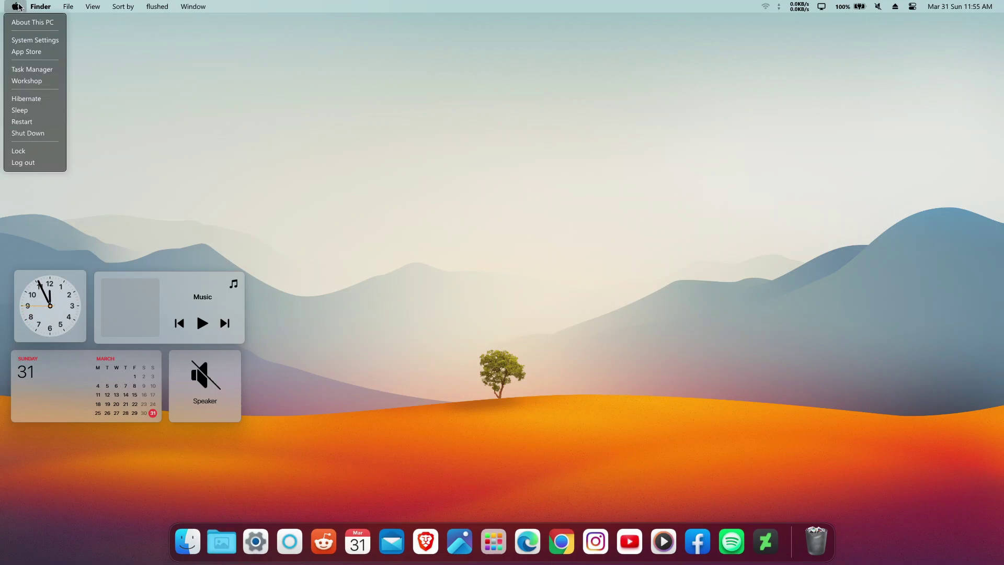